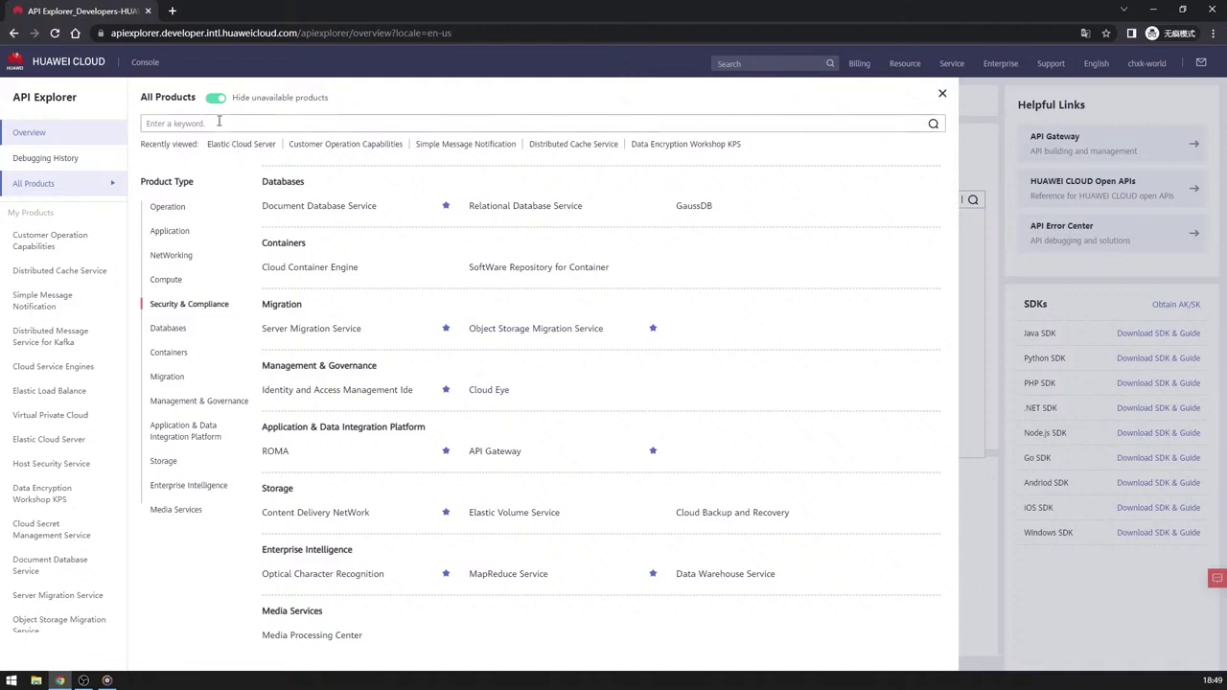
# Type ecs in the All Products search to narrow the list to Elastic Cloud Server.
pyautogui.write('ecs')
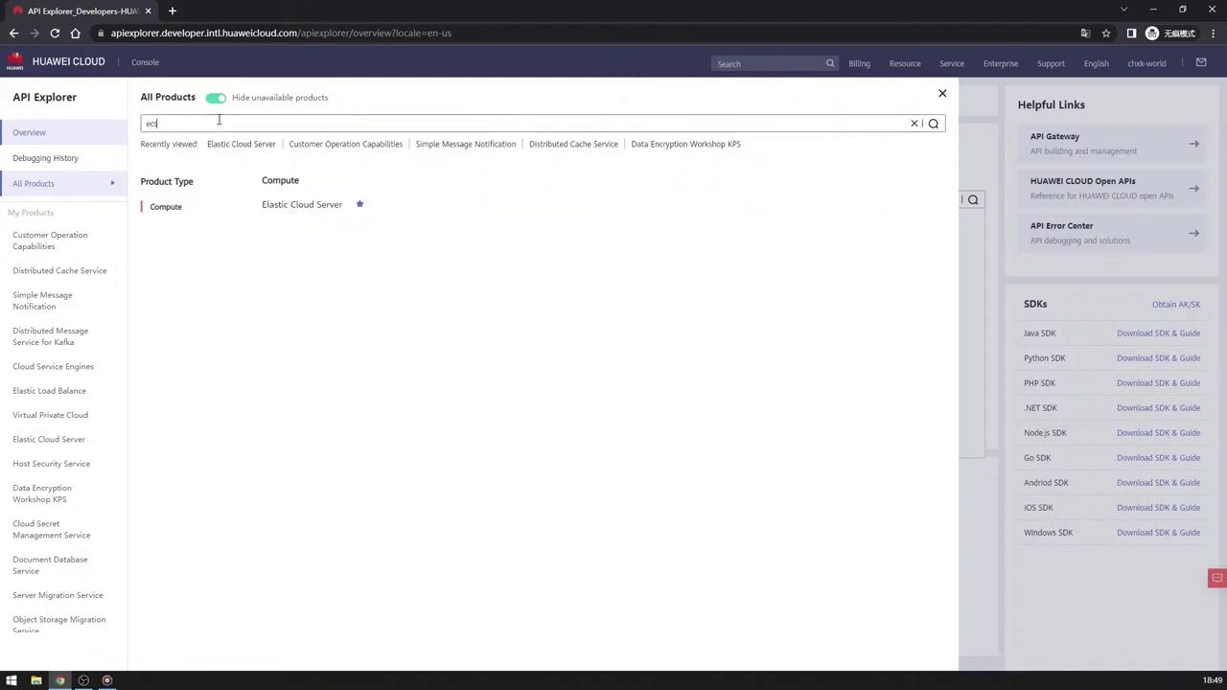
# Open Elastic Cloud Server's CreatePostPaidServers API under Lifecycle Management and scroll its documentation.
pyautogui.click(300, 205)
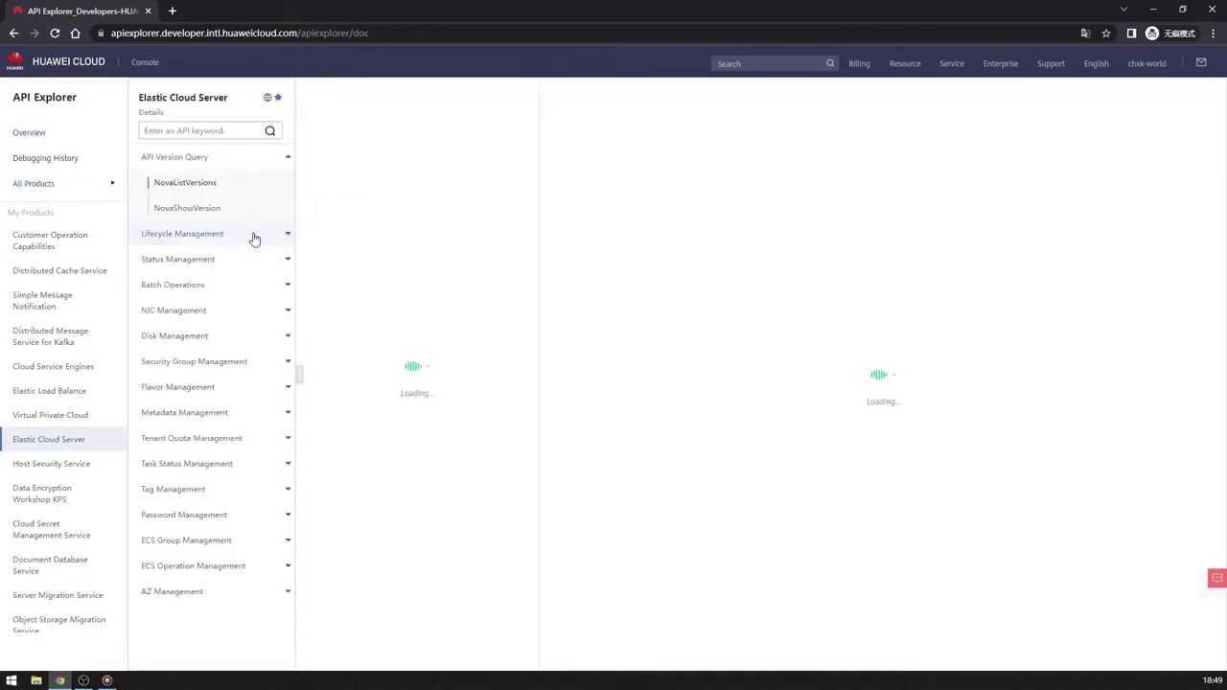
pyautogui.click(199, 236)
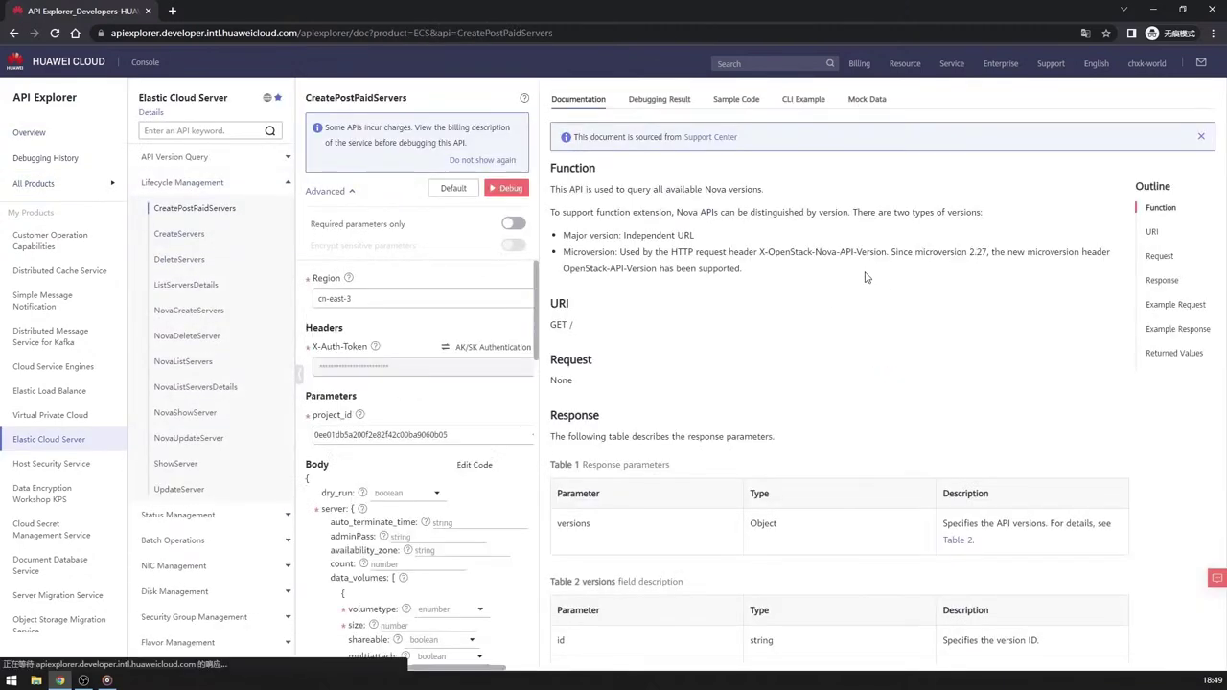
pyautogui.scroll(-10, 809, 251)
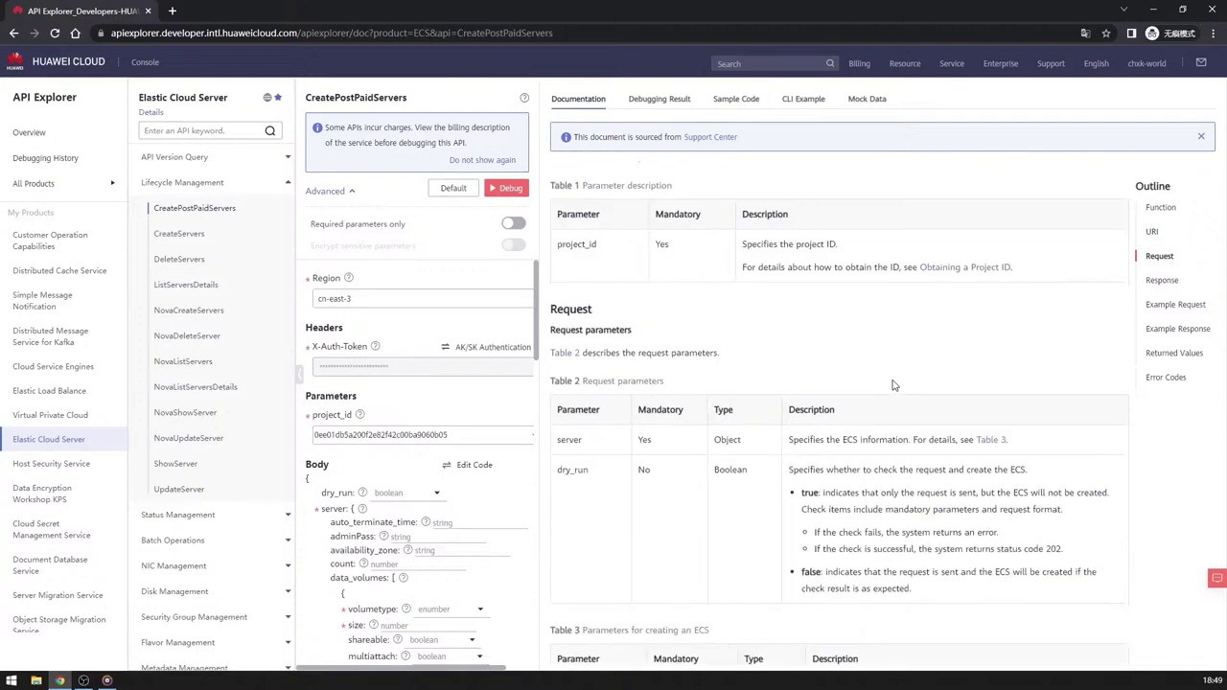
pyautogui.scroll(-15, 893, 384)
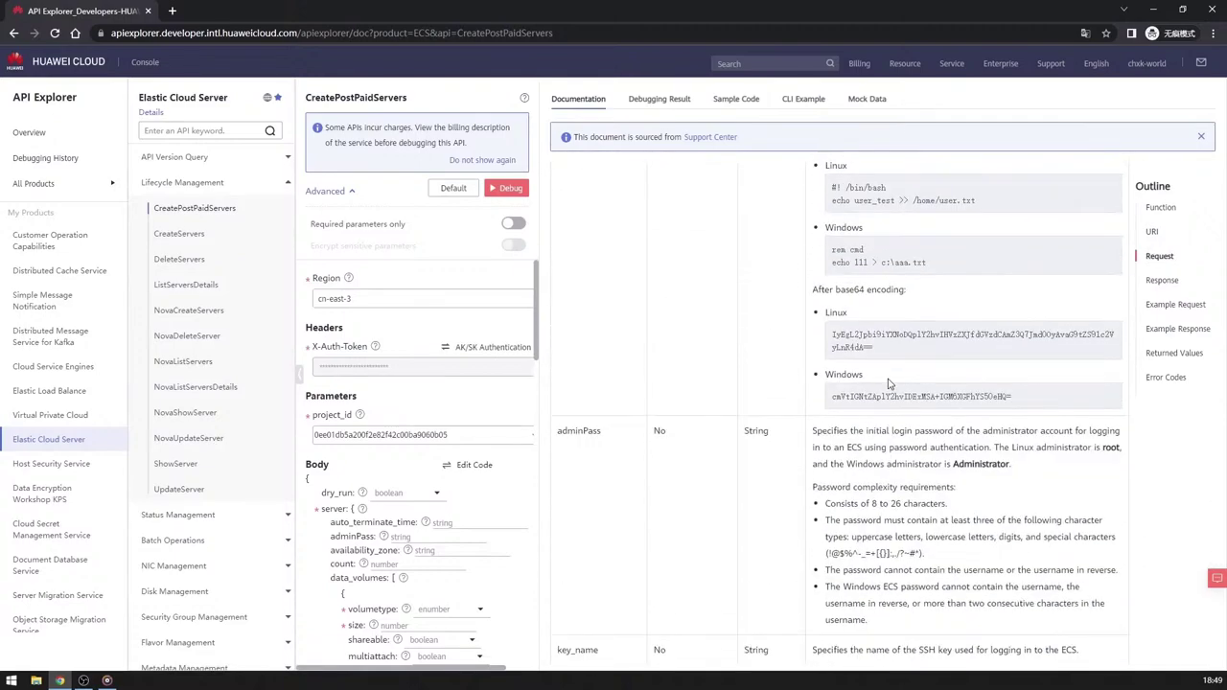
pyautogui.scroll(-15, 887, 378)
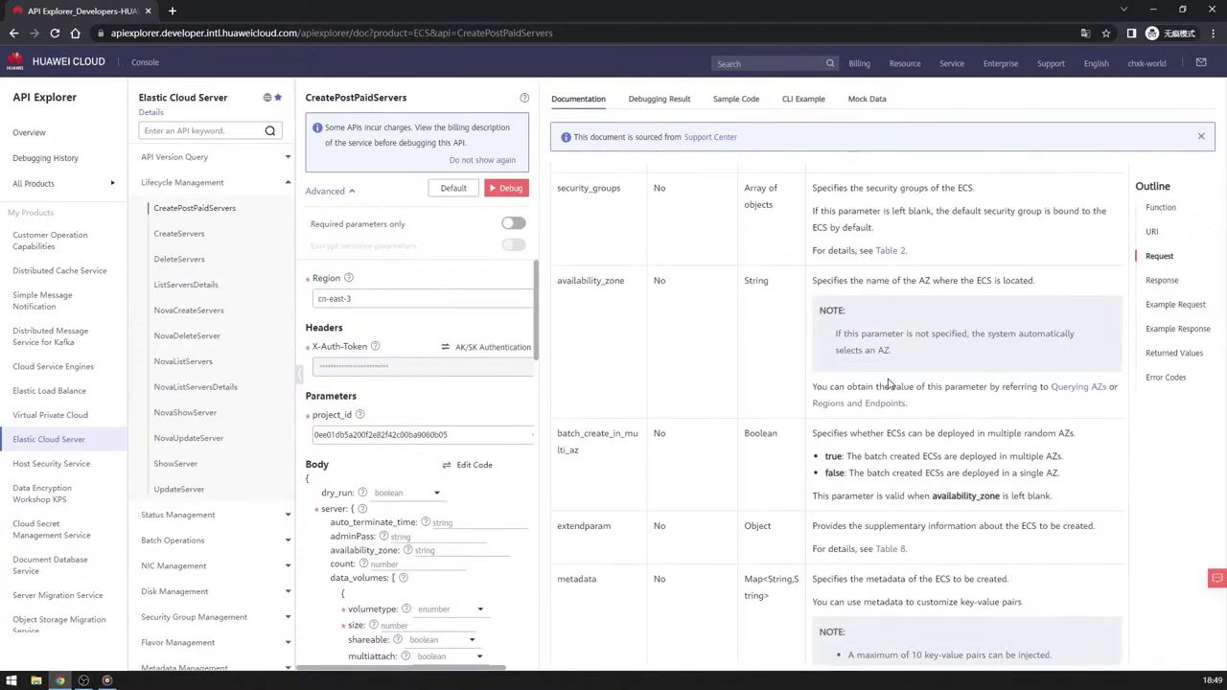
# Jump through the Outline: Function, URI, Request, Response, Example Request and Example Response.
pyautogui.click(1161, 209)
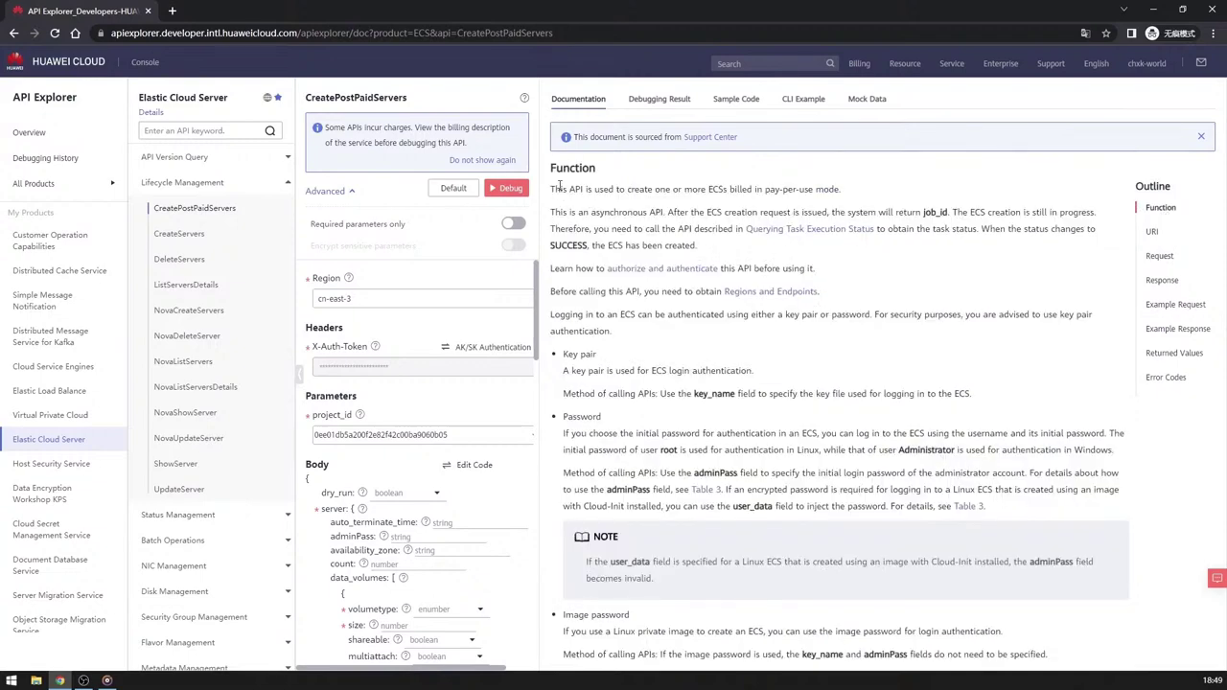
pyautogui.click(1152, 232)
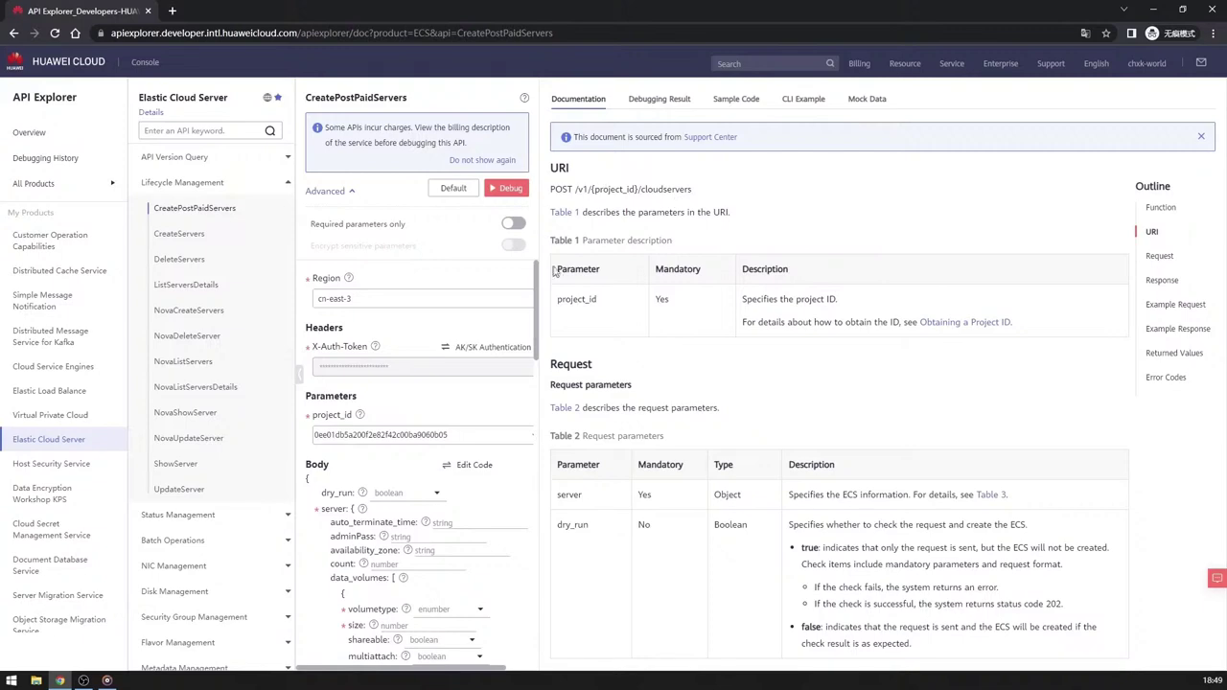
pyautogui.click(1157, 258)
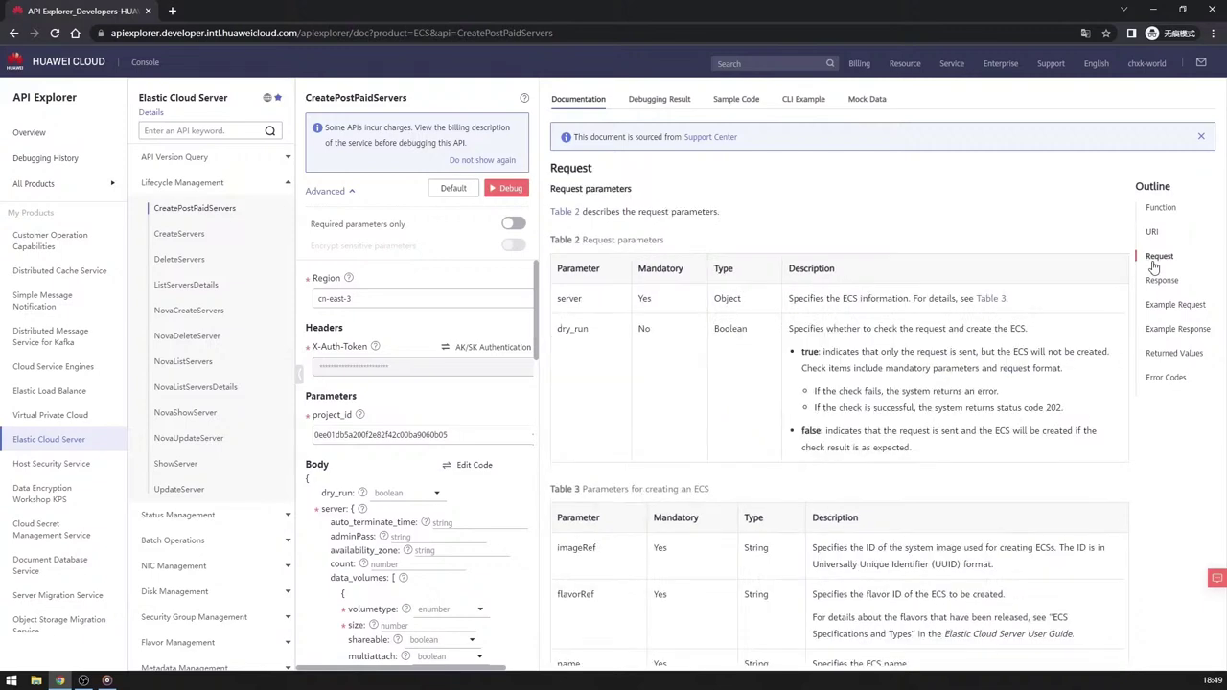
pyautogui.click(1162, 282)
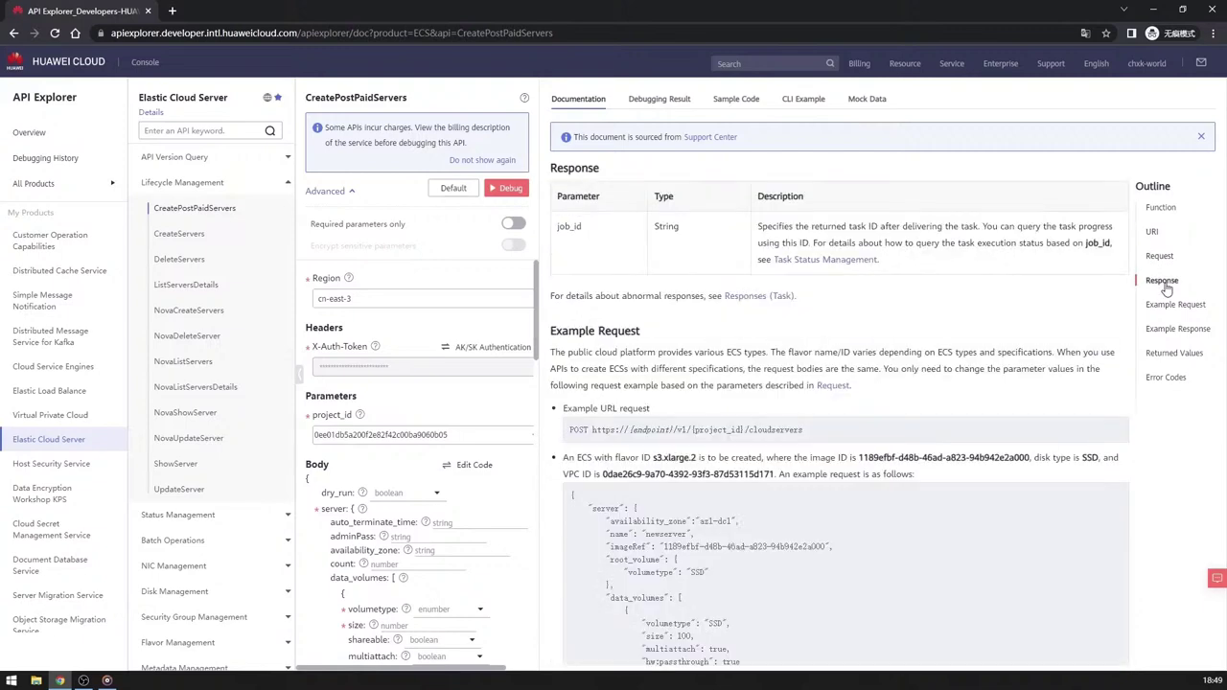
pyautogui.click(1173, 306)
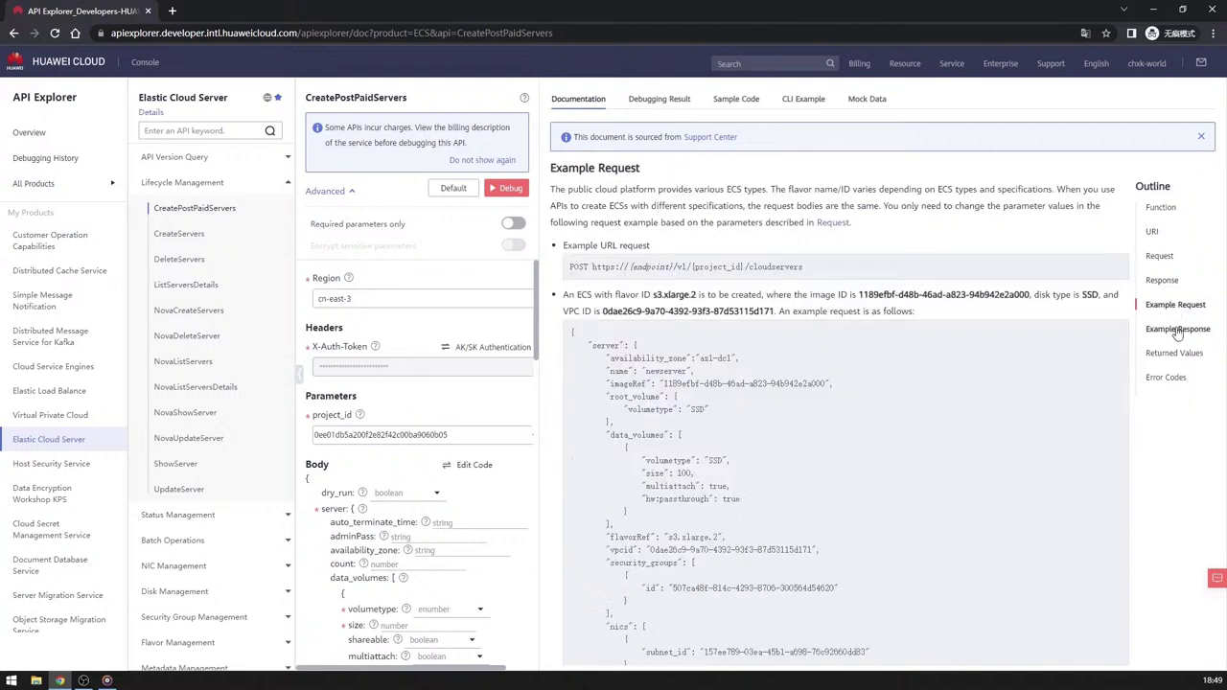
pyautogui.click(1177, 332)
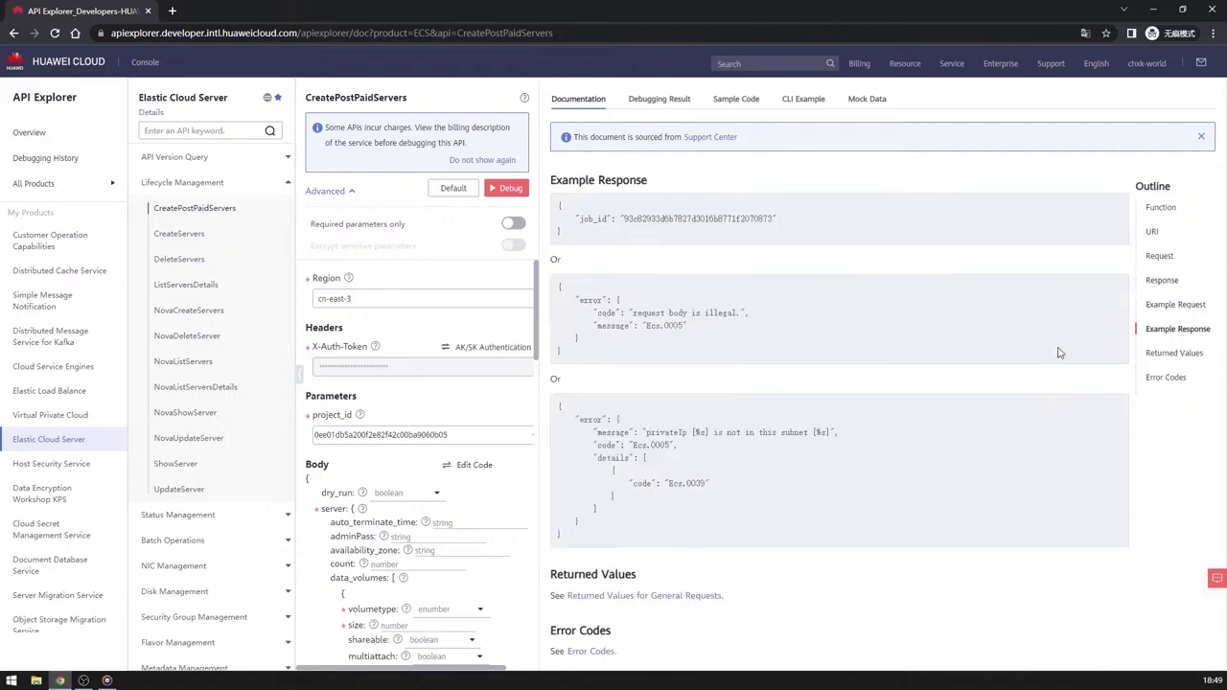
# Expand the API Version Query group and open the NovaShowVersion API.
pyautogui.moveTo(549, 581); pyautogui.dragTo(749, 627)
pyautogui.click(750, 627)
pyautogui.click(197, 159)
pyautogui.click(197, 182)
pyautogui.click(209, 208)
# Debug NovaShowVersion with api_version v1 and view its sample code.
pyautogui.click(376, 436)
pyautogui.write('v1')
pyautogui.click(508, 188)
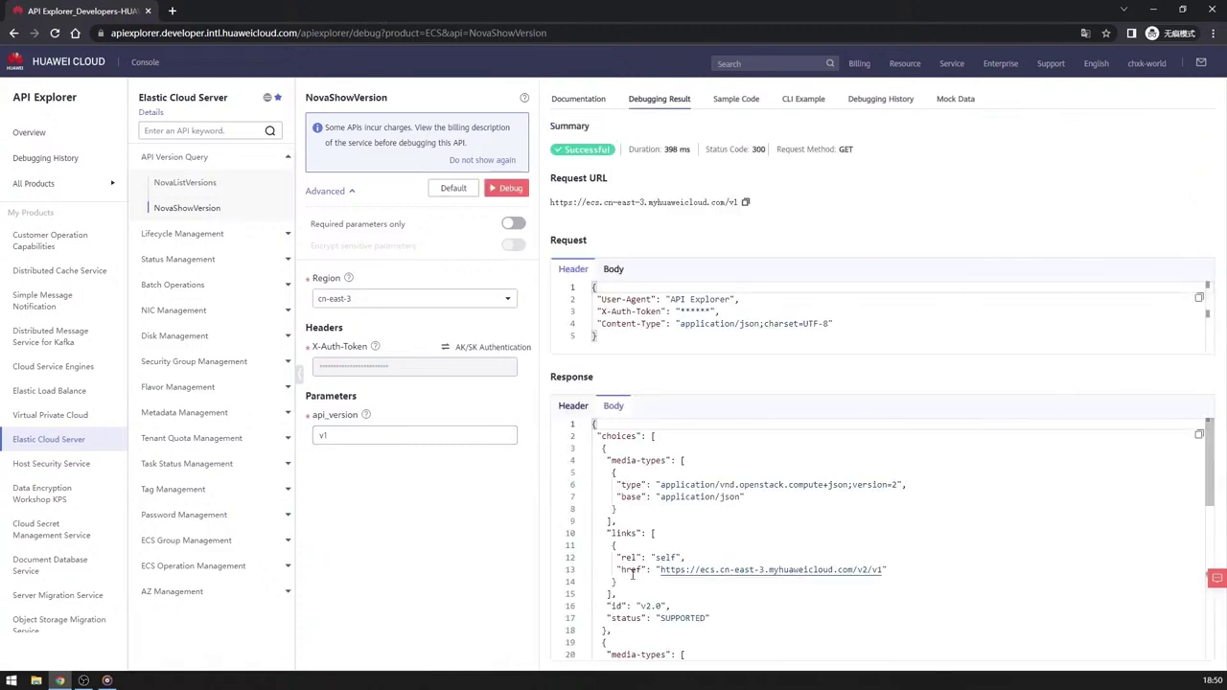
pyautogui.click(729, 101)
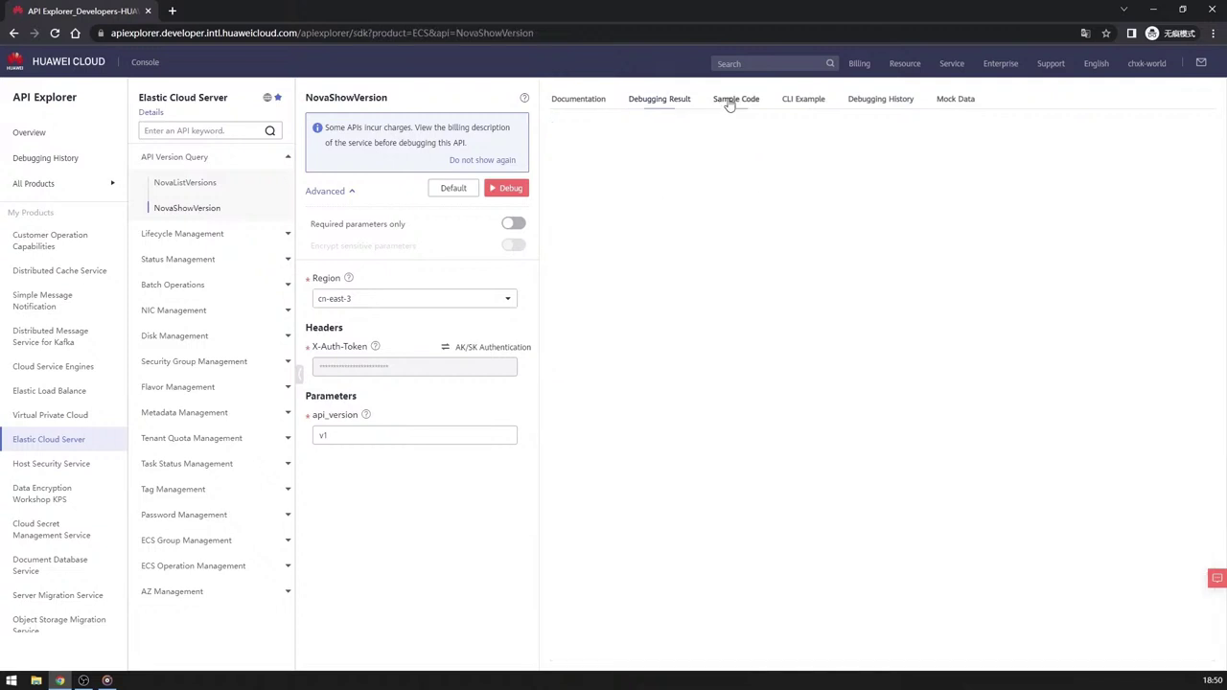
# View CreatePostPaidServers sample code in Java, Python, Go, .NET, Nodejs, PHP and C++.
pyautogui.click(182, 238)
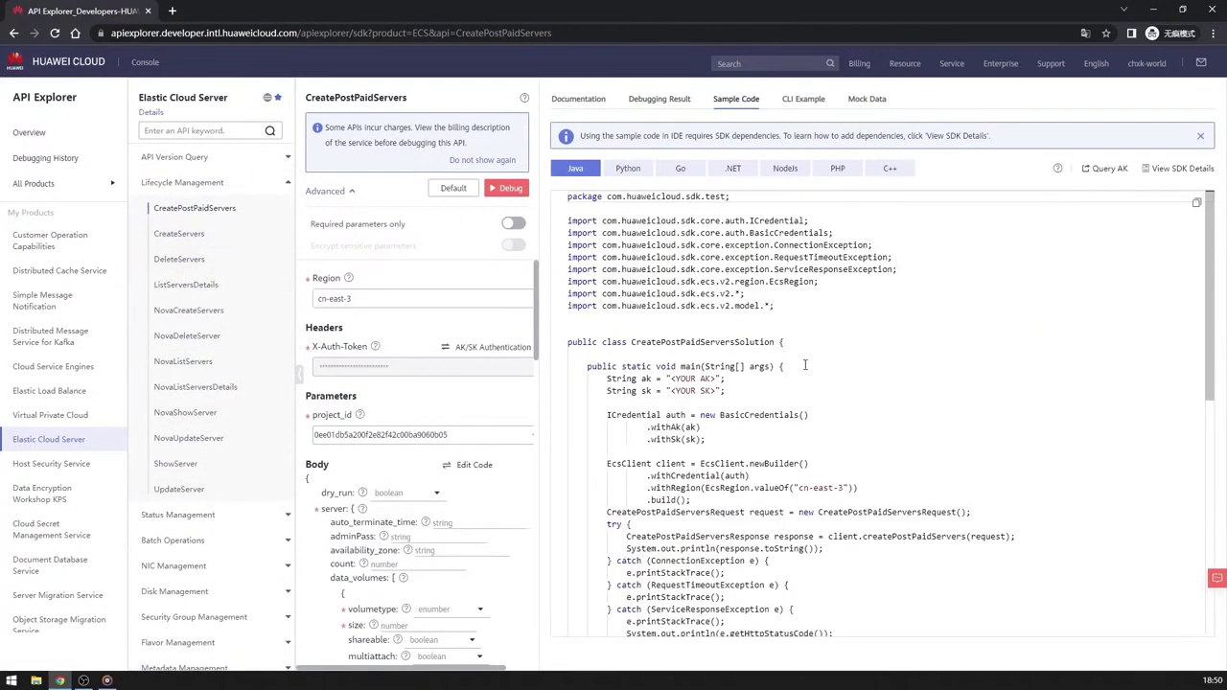
pyautogui.click(625, 169)
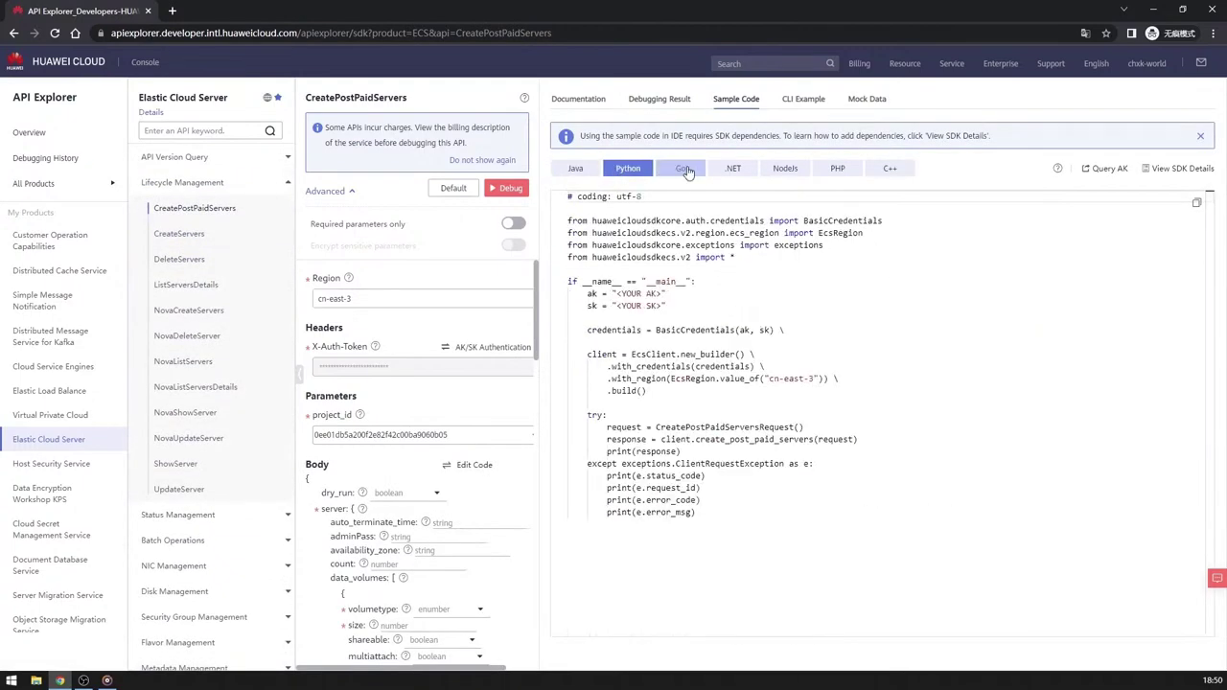
pyautogui.click(684, 170)
pyautogui.click(733, 170)
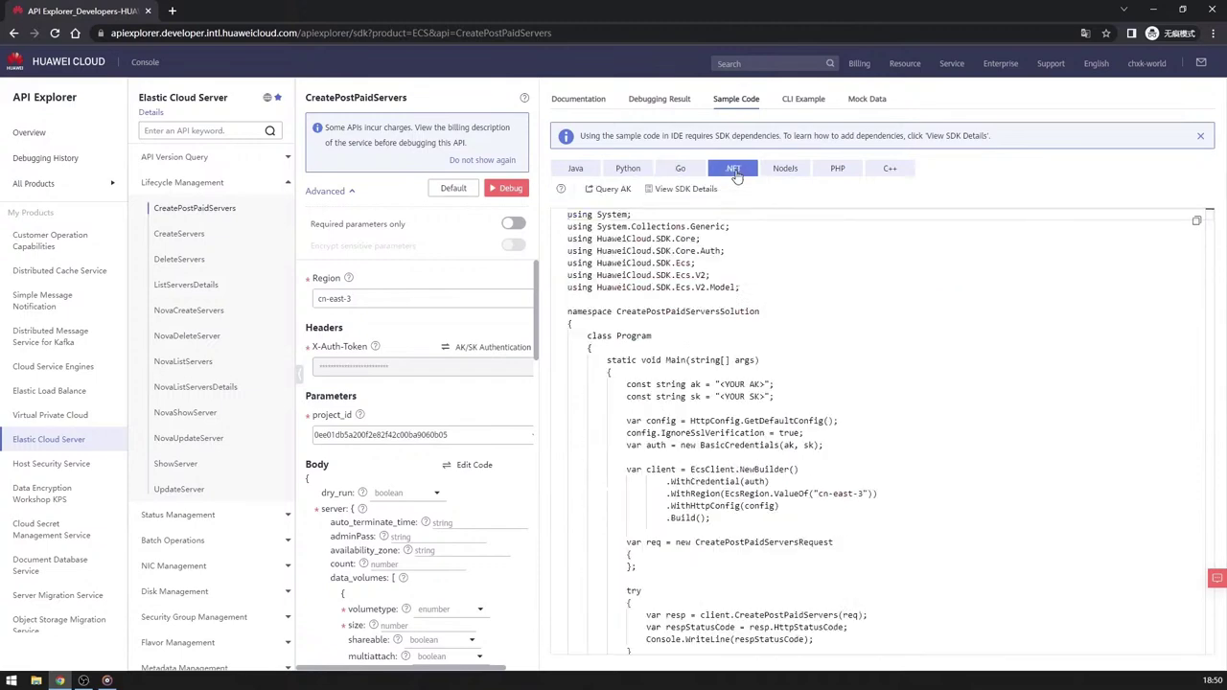
pyautogui.click(784, 169)
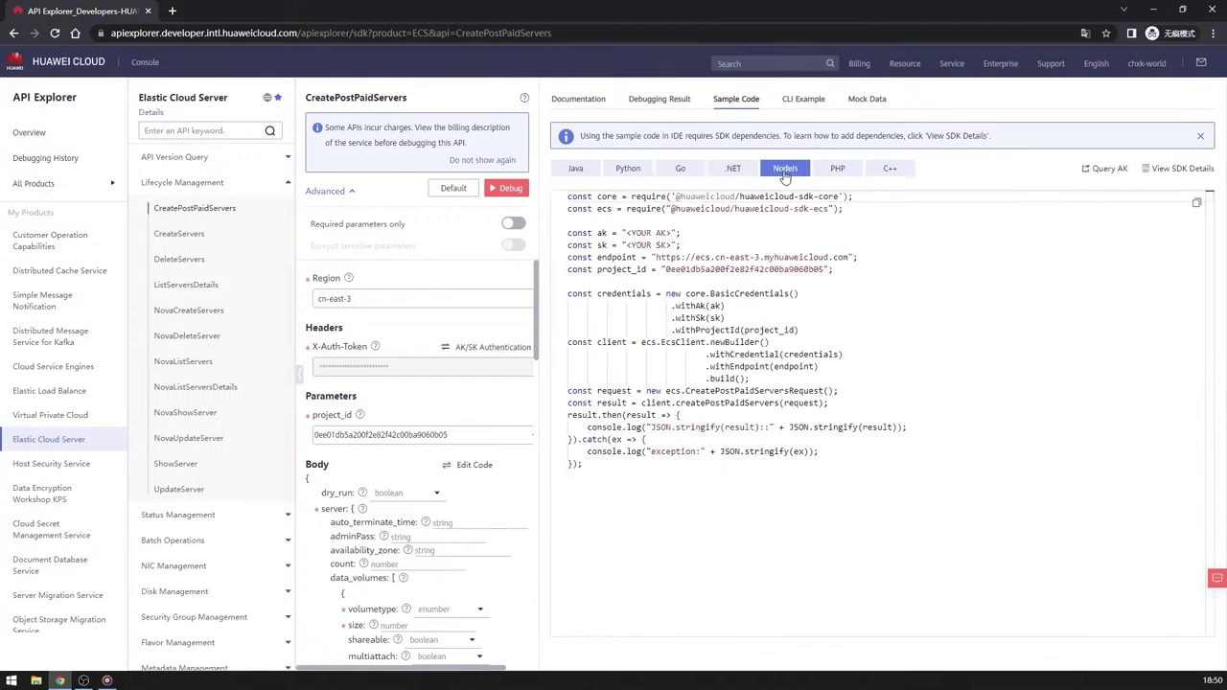
pyautogui.click(836, 170)
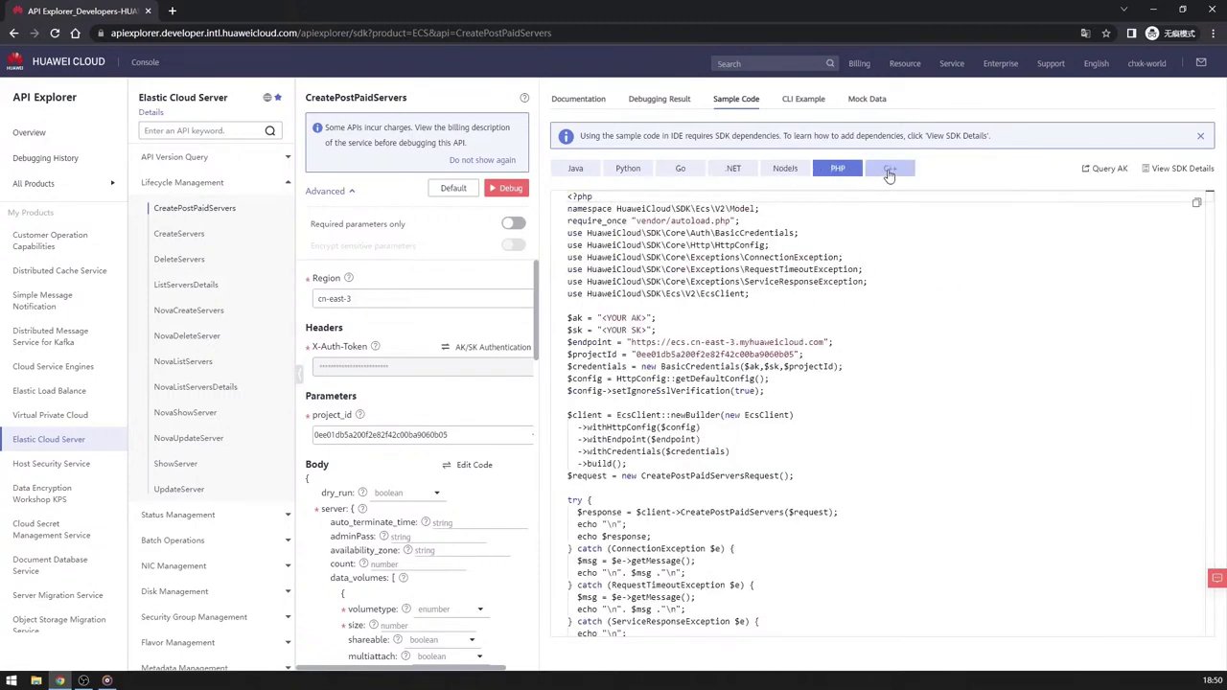
pyautogui.click(890, 170)
pyautogui.click(441, 522)
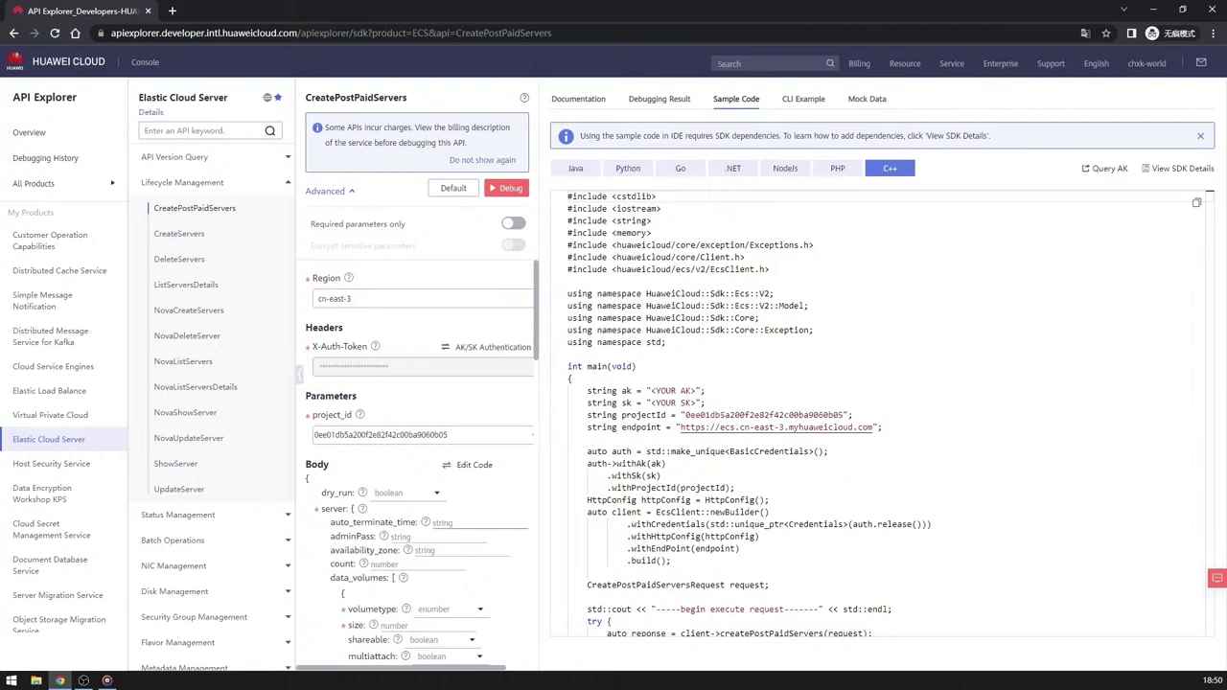
pyautogui.click(469, 525)
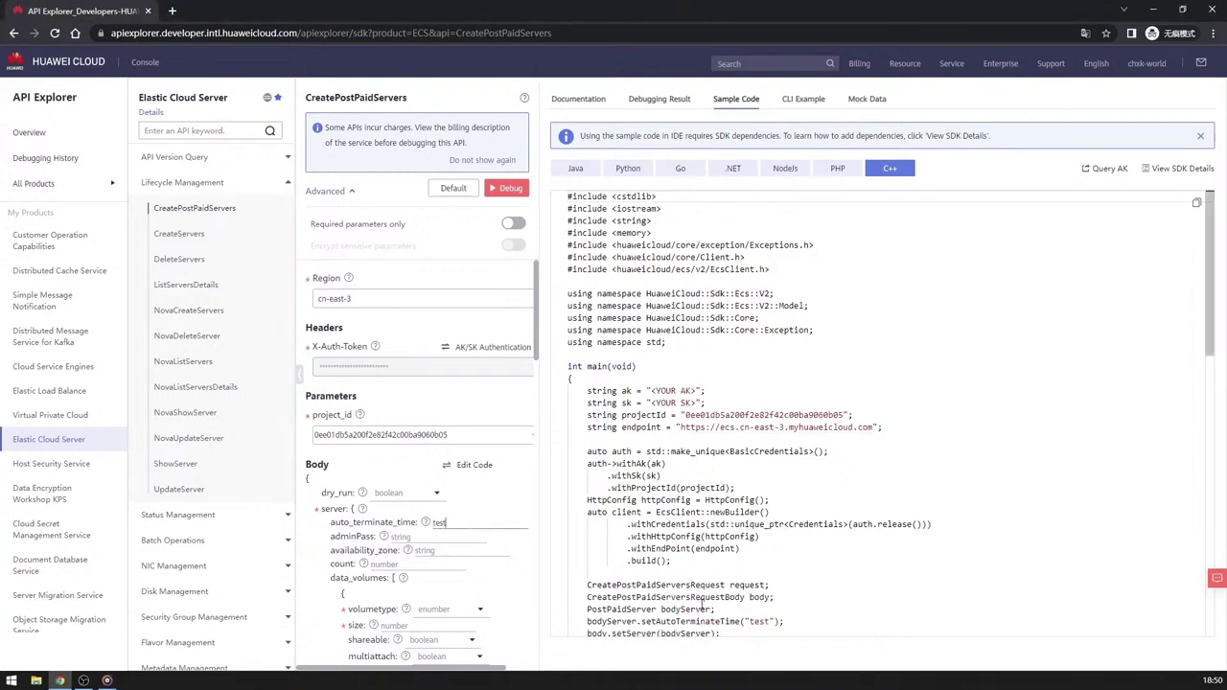
# Select the new setAutoTerminateTime("test") line in the C++ sample code.
pyautogui.moveTo(784, 570); pyautogui.dragTo(587, 570)
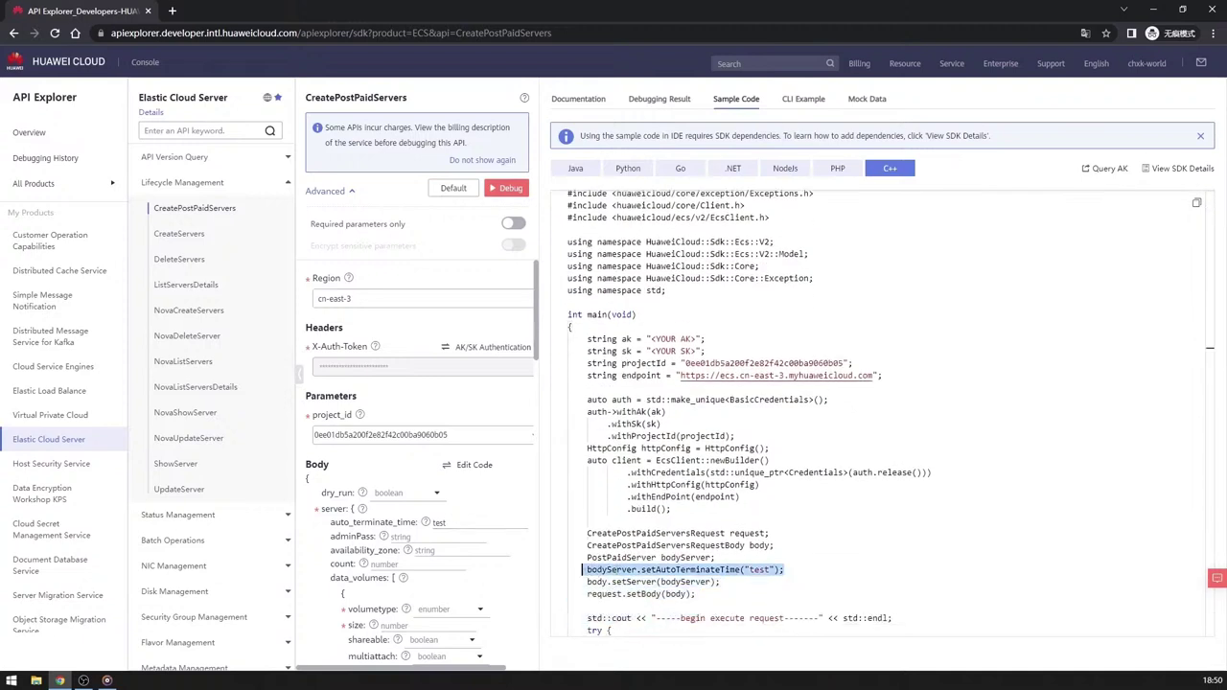
pyautogui.hotkey('alt', 'Tab')
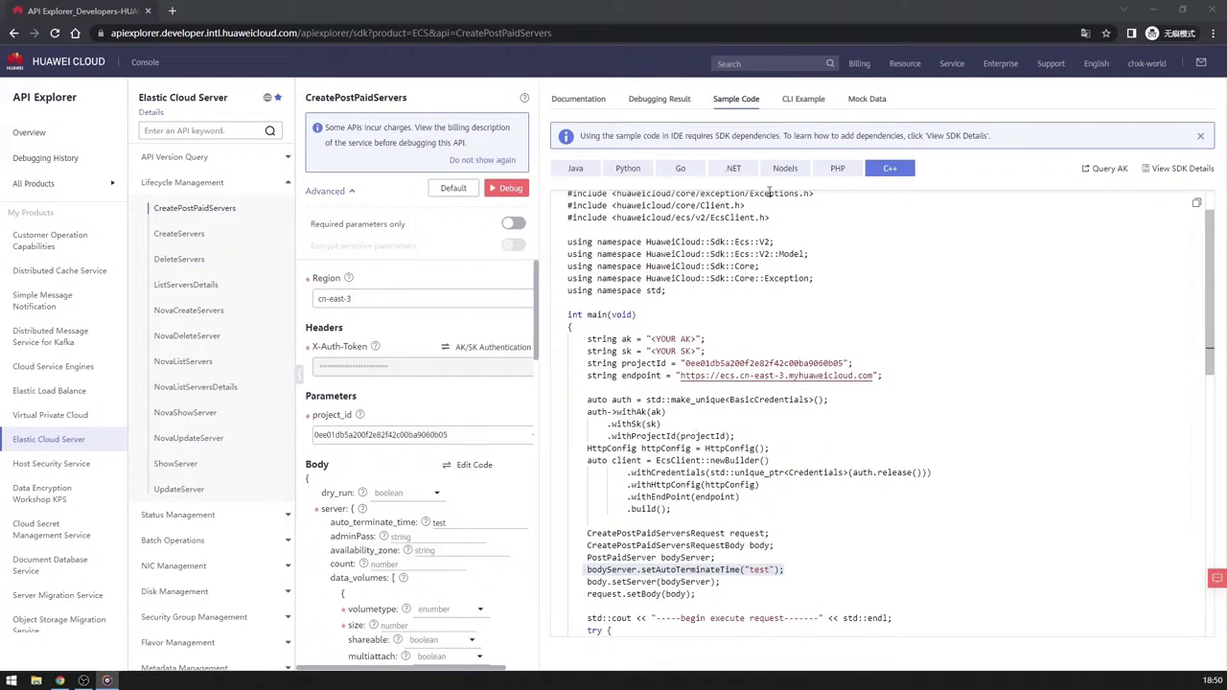
# Show the CLI Example and highlight its project_id and test values, plus the charges notice.
pyautogui.click(804, 103)
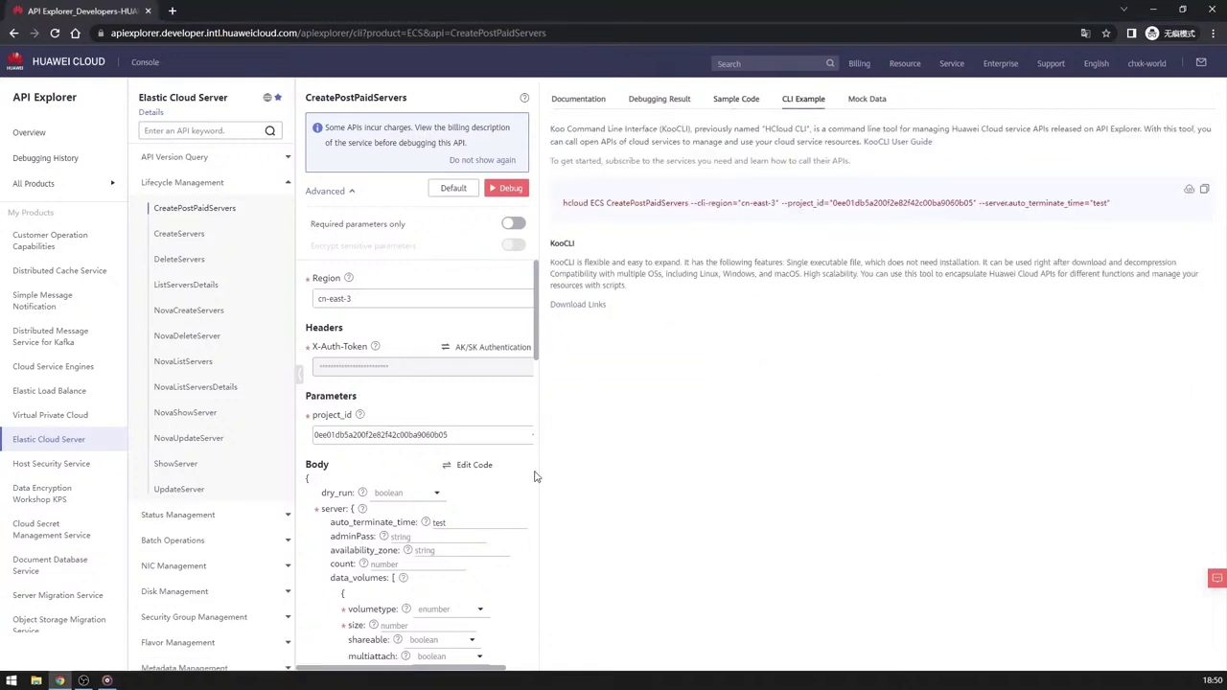
pyautogui.moveTo(833, 203); pyautogui.dragTo(971, 204)
pyautogui.moveTo(458, 436); pyautogui.dragTo(312, 437)
pyautogui.moveTo(1109, 204); pyautogui.dragTo(1092, 204)
pyautogui.moveTo(470, 526); pyautogui.dragTo(436, 520)
pyautogui.click(803, 486)
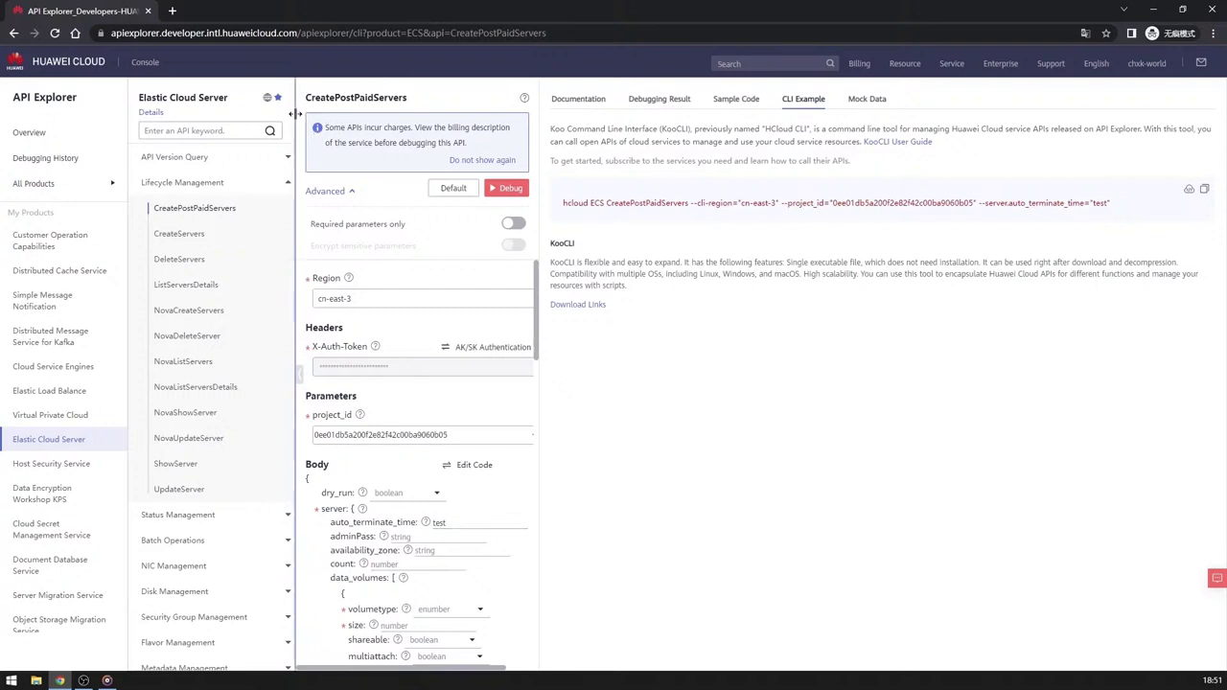
pyautogui.moveTo(312, 125); pyautogui.dragTo(471, 154)
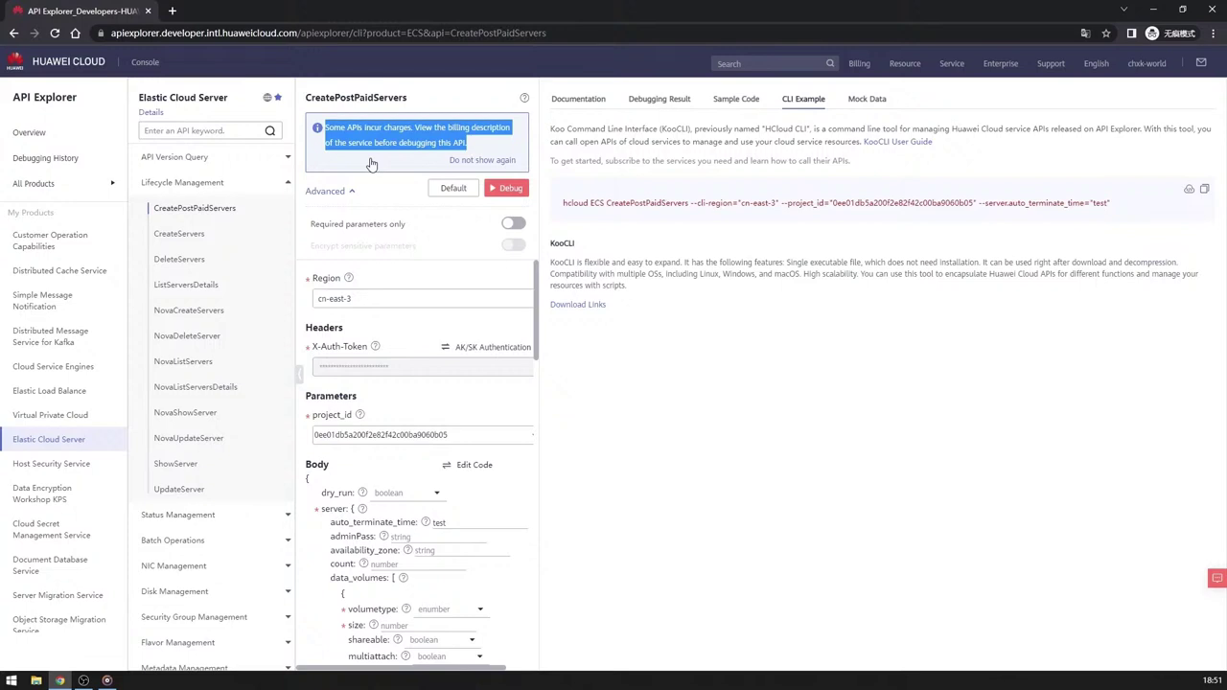
pyautogui.click(427, 101)
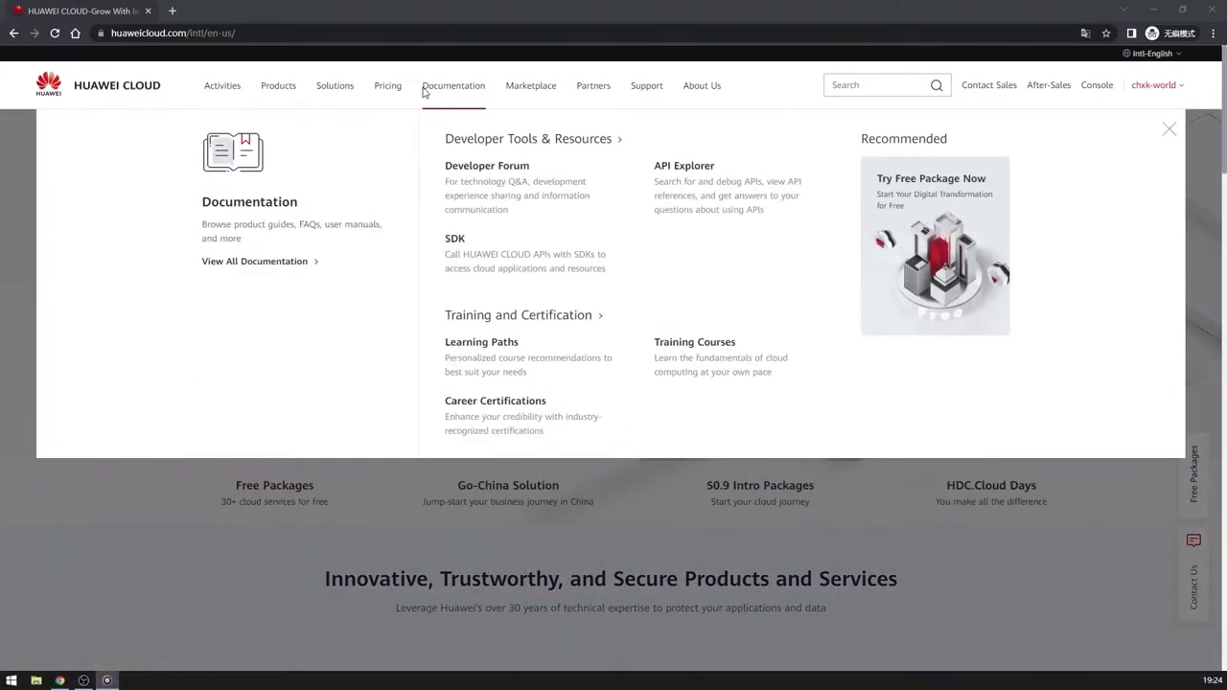
# Go to the SDK Center through Documentation > Developer Tools & Resources > SDK.
pyautogui.click(423, 91)
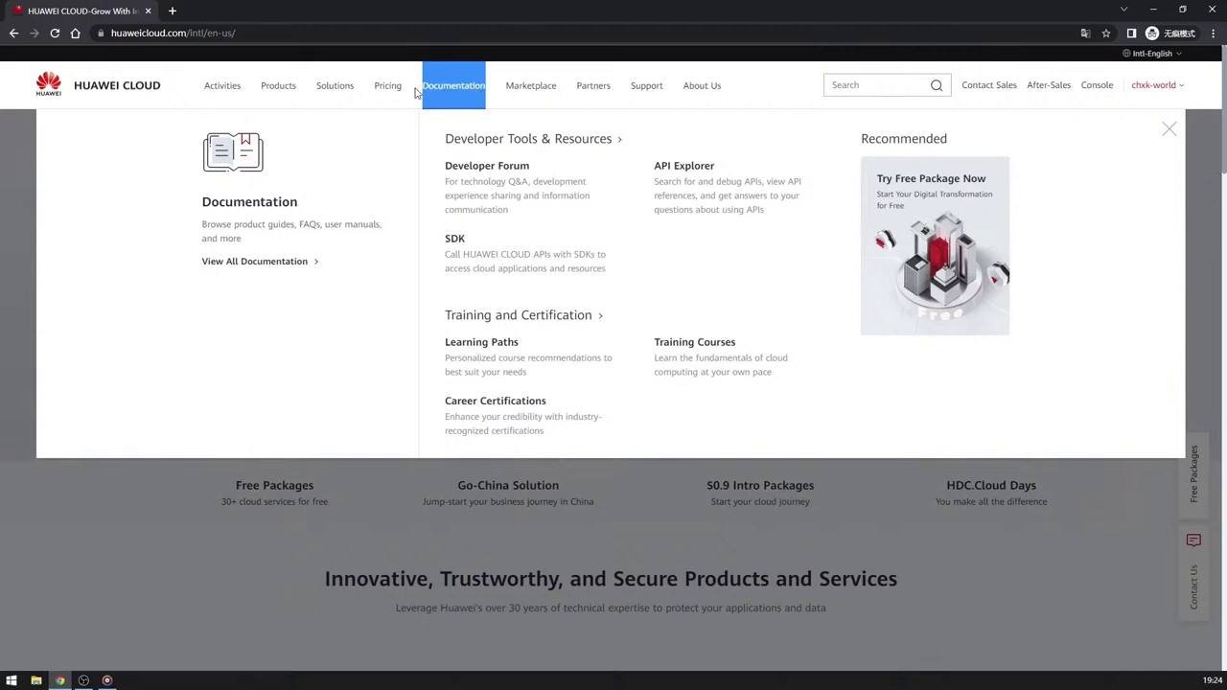
pyautogui.click(456, 240)
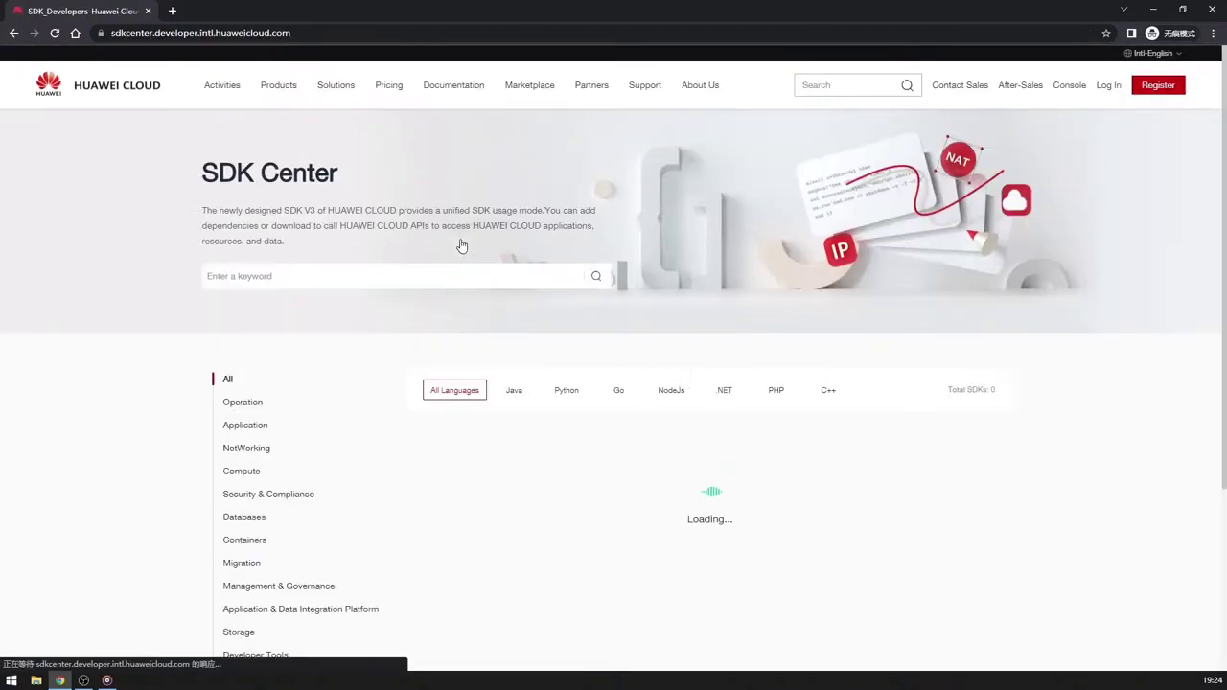
pyautogui.click(296, 280)
pyautogui.write('ecs')
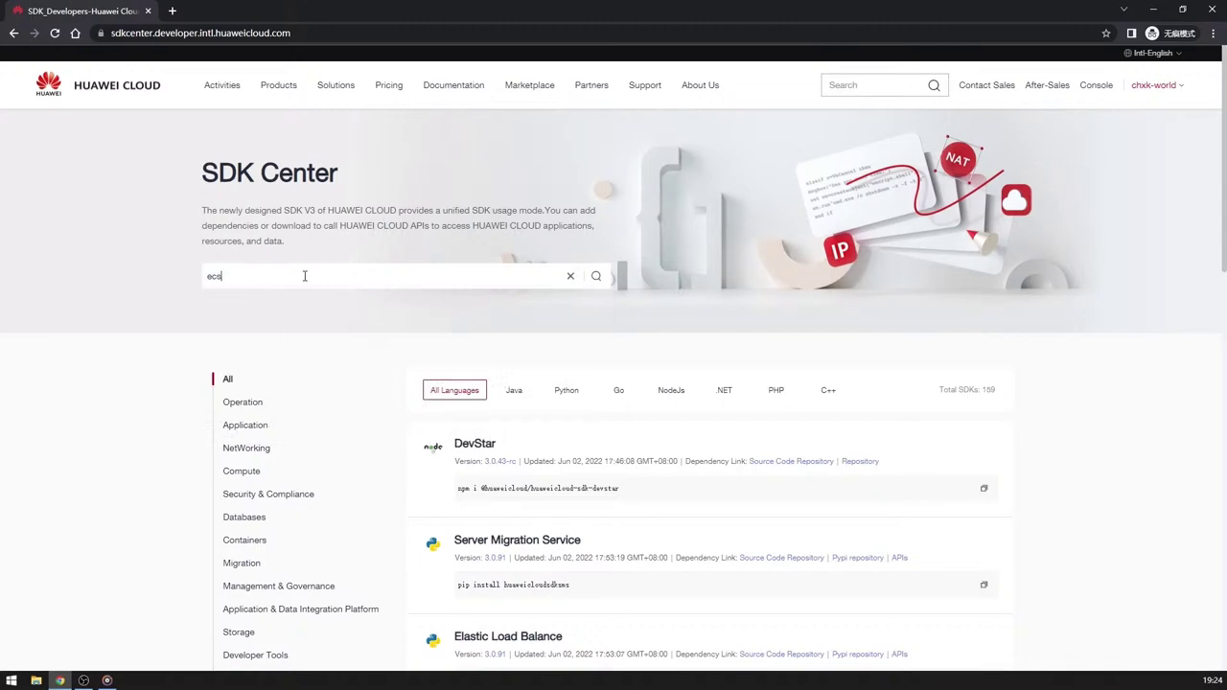
pyautogui.press('Return')
pyautogui.scroll(-2, 504, 506)
pyautogui.scroll(-4, 504, 506)
pyautogui.scroll(6, 508, 466)
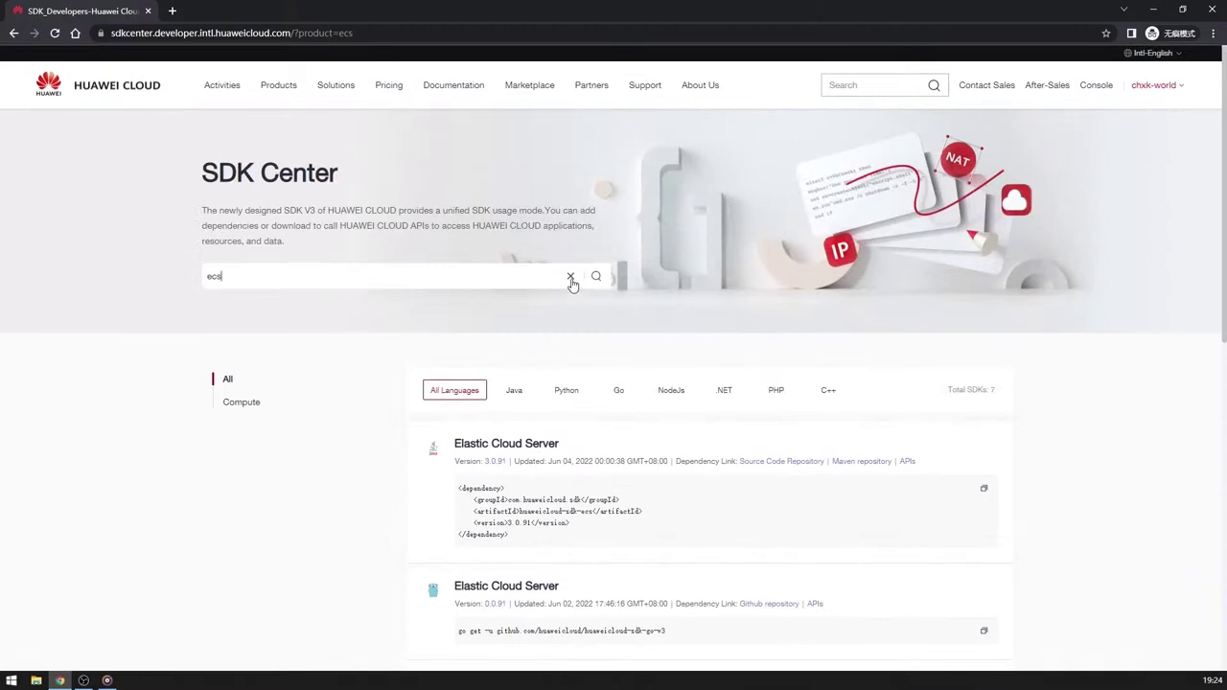
pyautogui.click(570, 278)
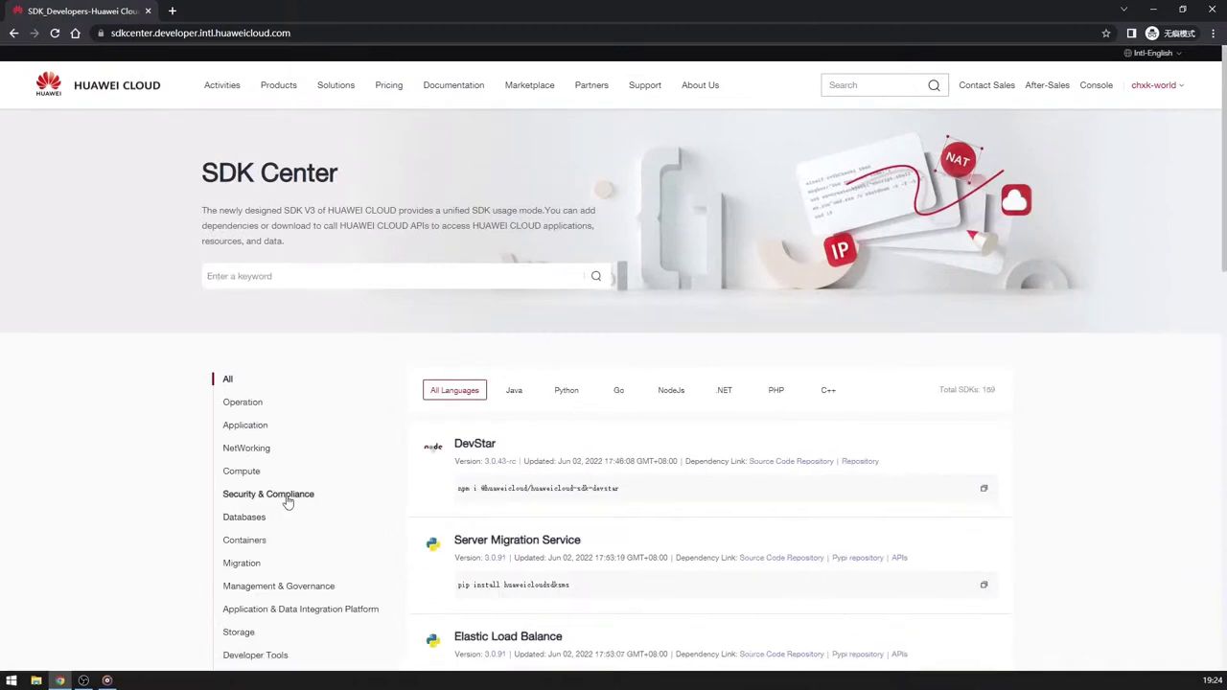
# Filter the SDK list by Java, Python, Go, NodeJs, .NET, PHP and C++ in turn.
pyautogui.click(515, 395)
pyautogui.click(564, 395)
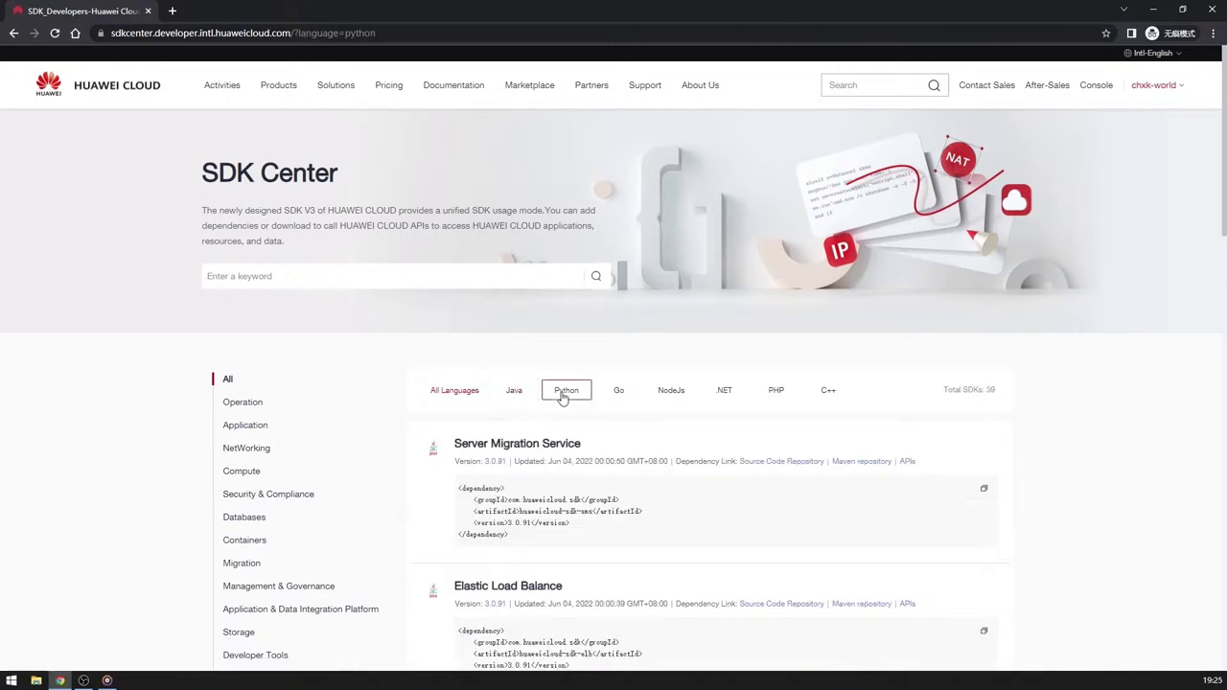
pyautogui.click(620, 393)
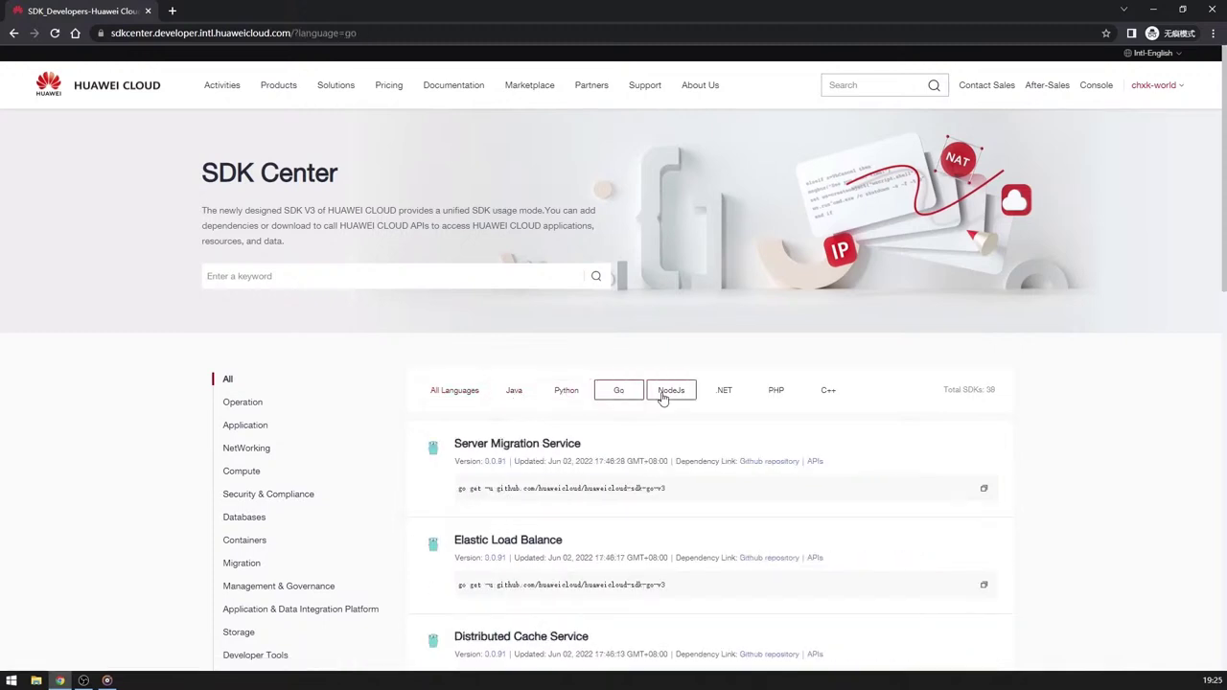
pyautogui.click(663, 396)
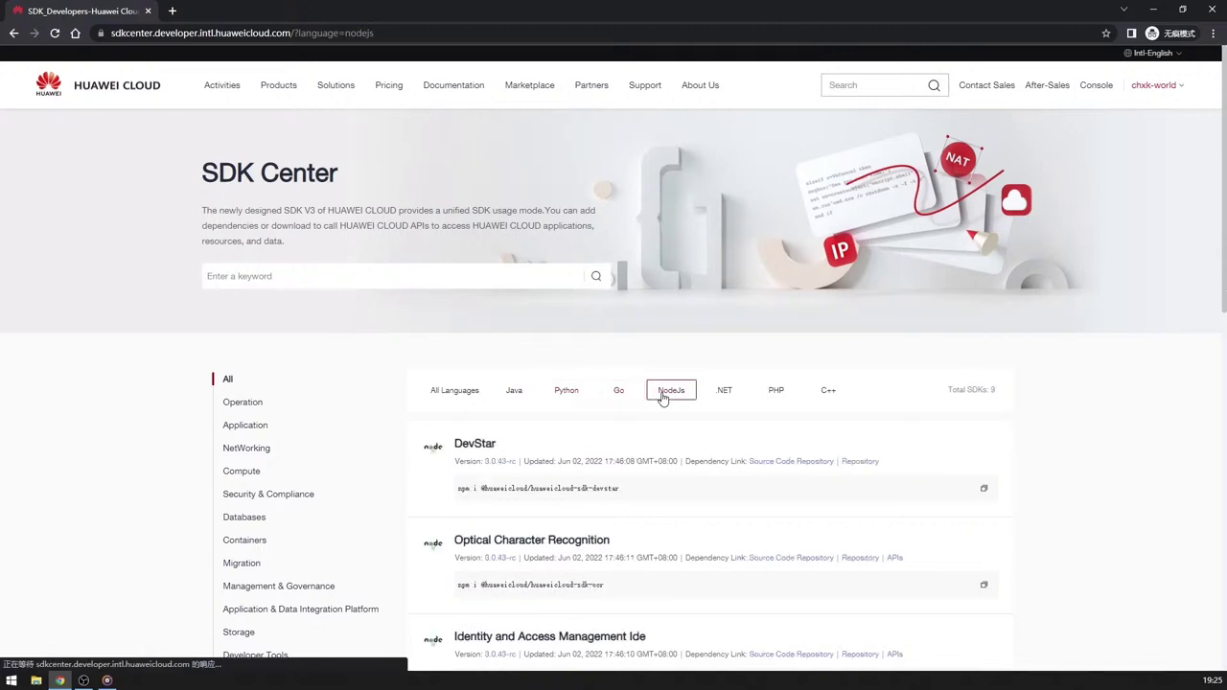
pyautogui.click(734, 397)
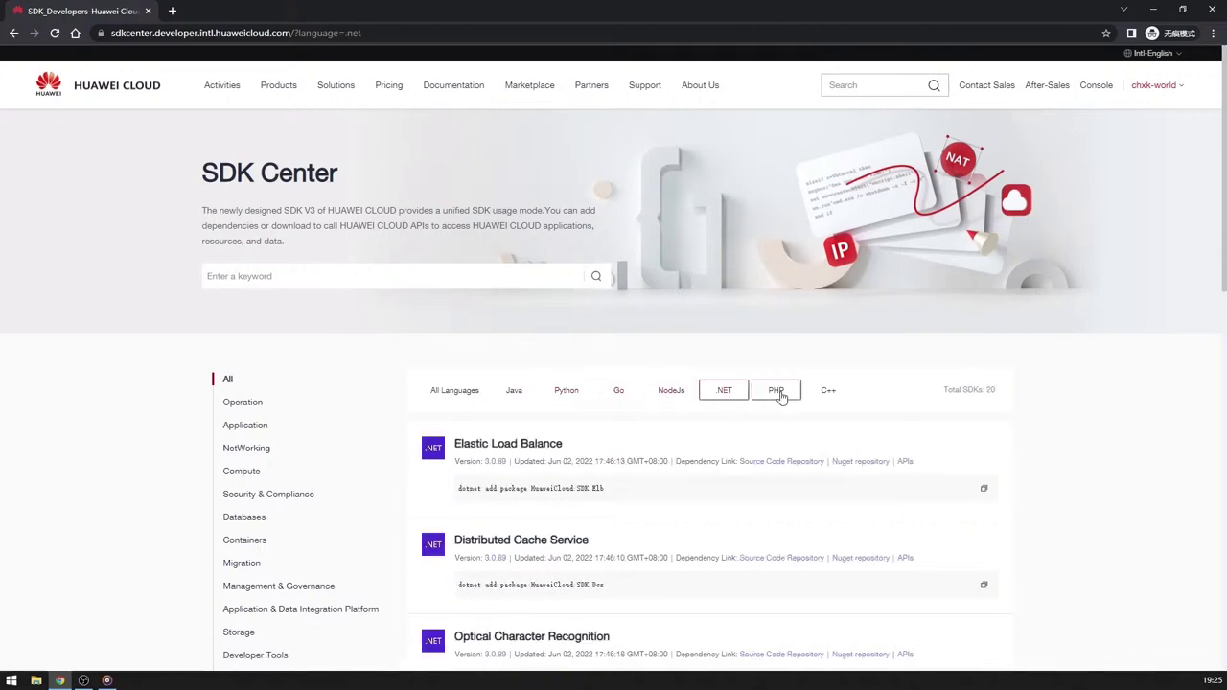
pyautogui.click(781, 397)
pyautogui.click(822, 397)
pyautogui.scroll(-2, 688, 444)
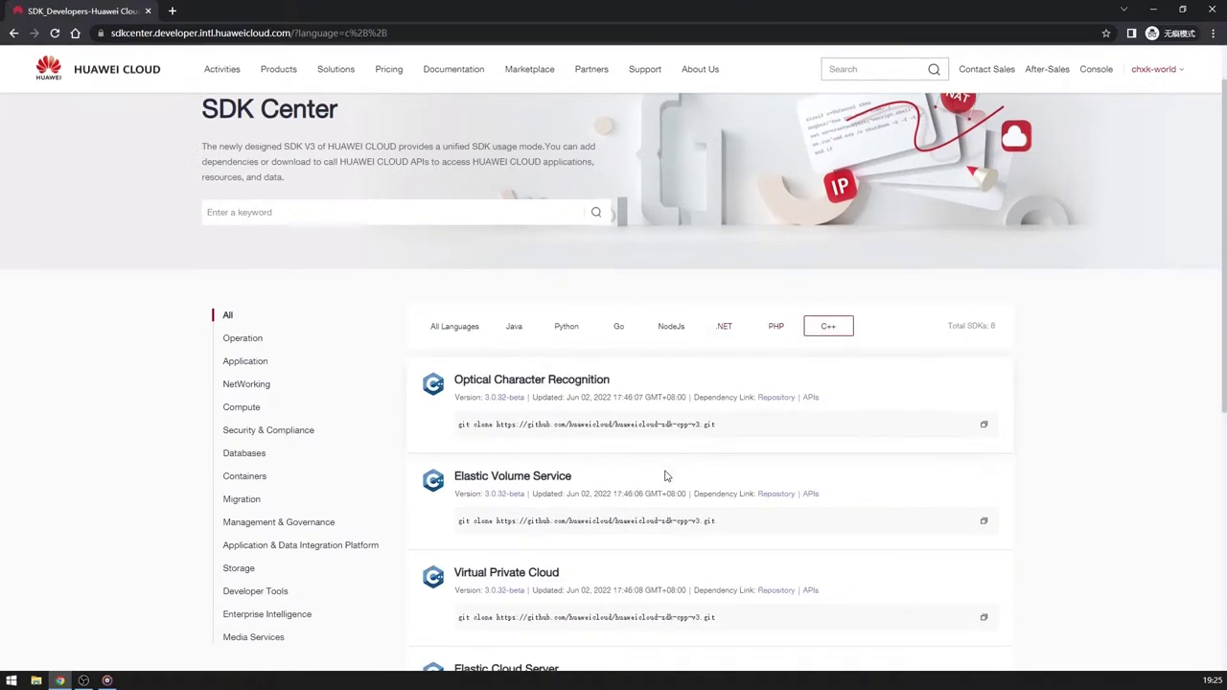
pyautogui.scroll(-1, 657, 487)
# Switch through Java, Python, NodeJs and .NET SDKs, checking DevStar's npm page, ending on Java.
pyautogui.click(515, 263)
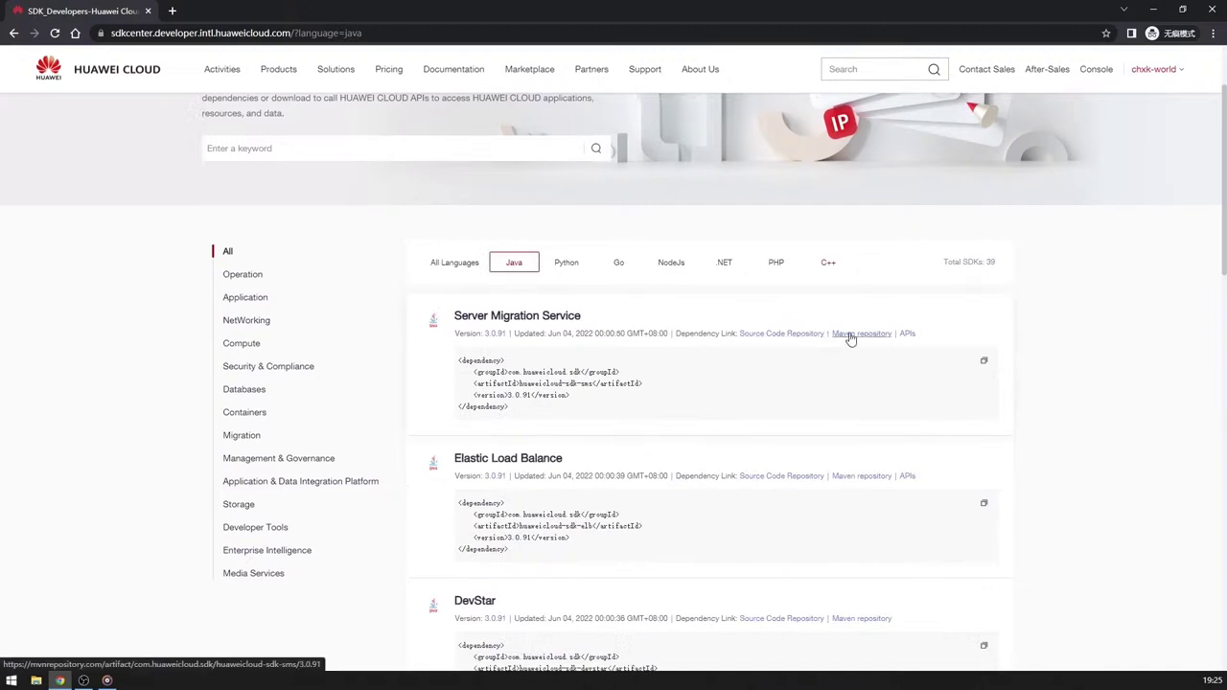
pyautogui.click(568, 264)
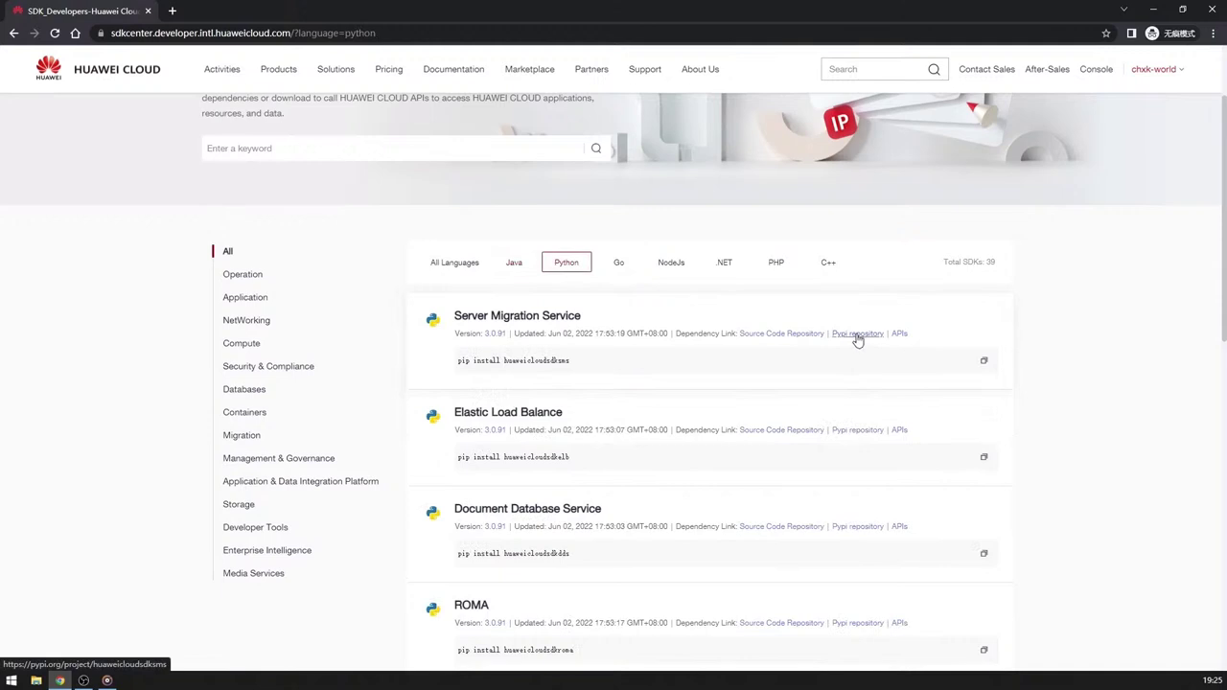
pyautogui.click(670, 271)
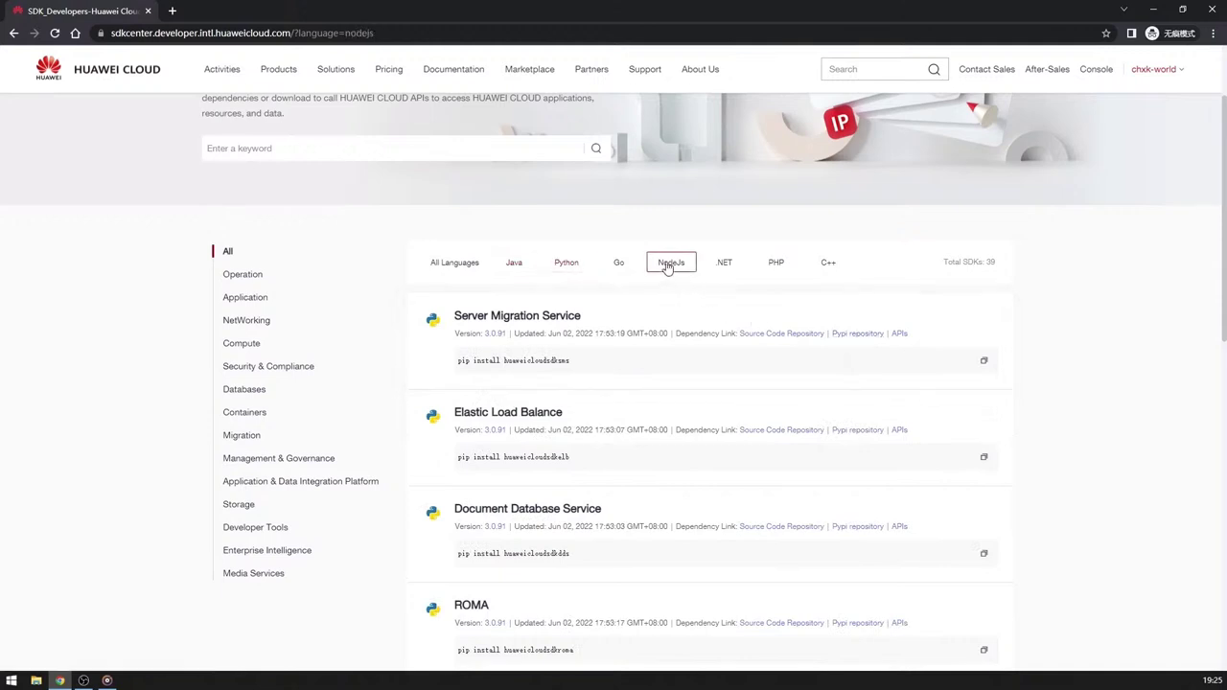
pyautogui.click(854, 335)
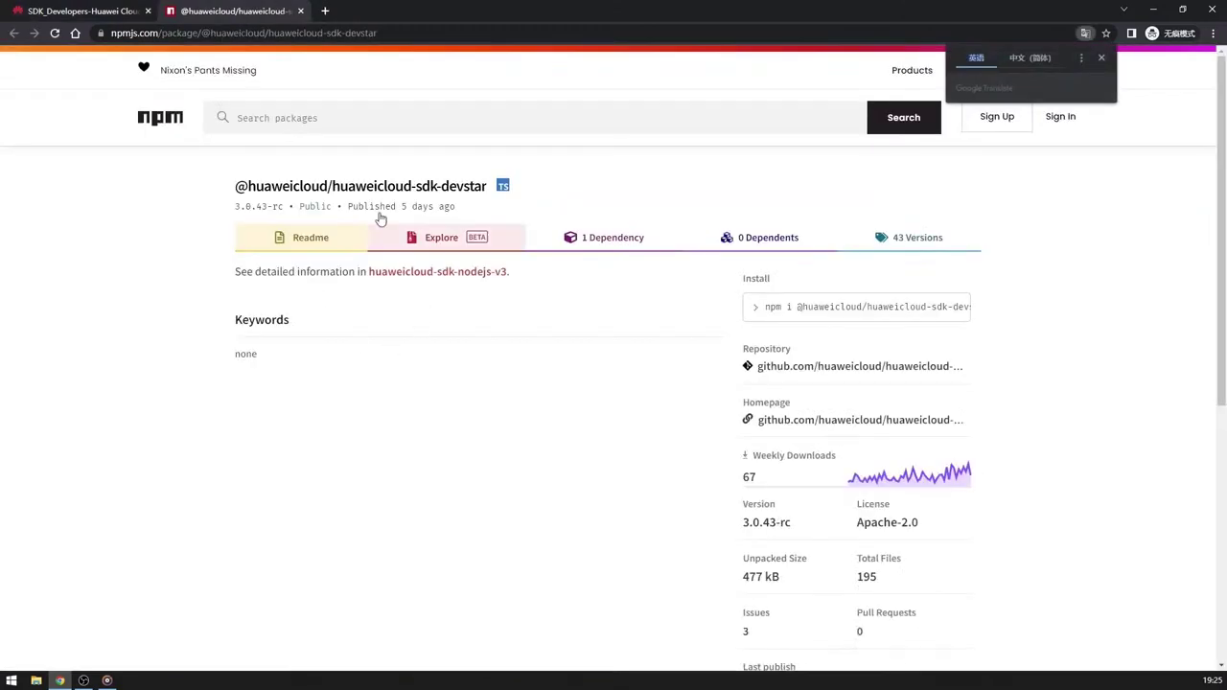
pyautogui.click(301, 13)
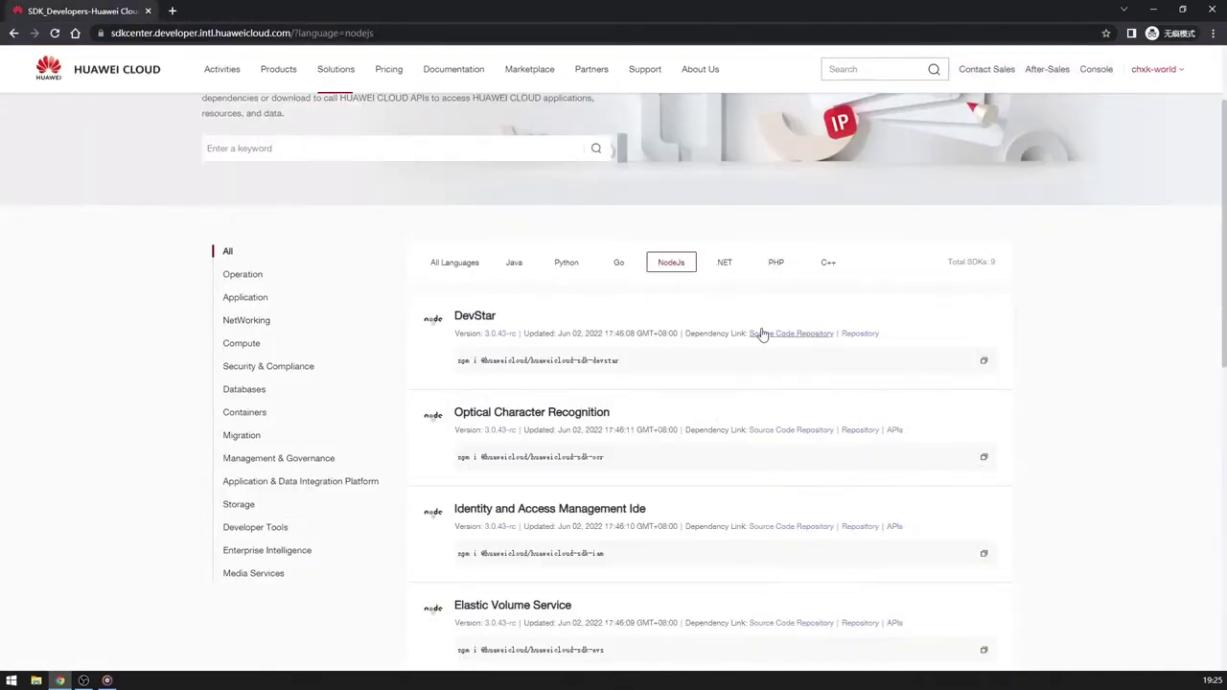
pyautogui.click(723, 262)
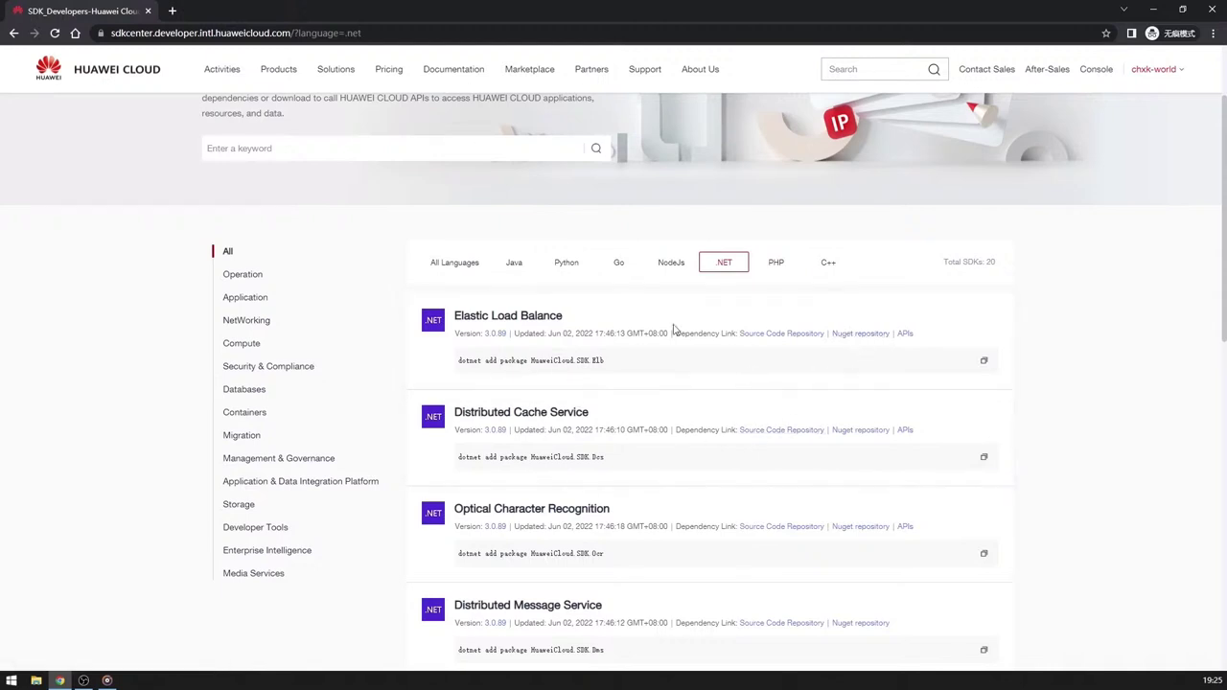
pyautogui.click(519, 268)
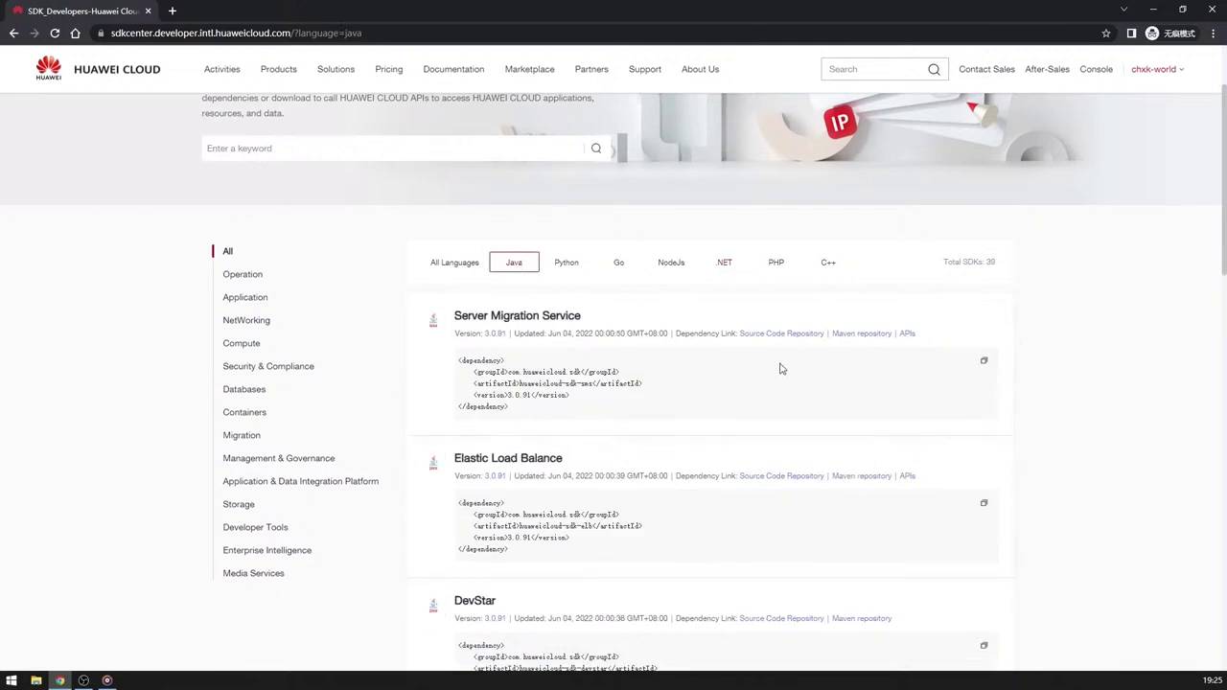
# Open the huaweicloud-sdk-java-v3 GitHub repository and read through its install and code-example sections.
pyautogui.click(765, 335)
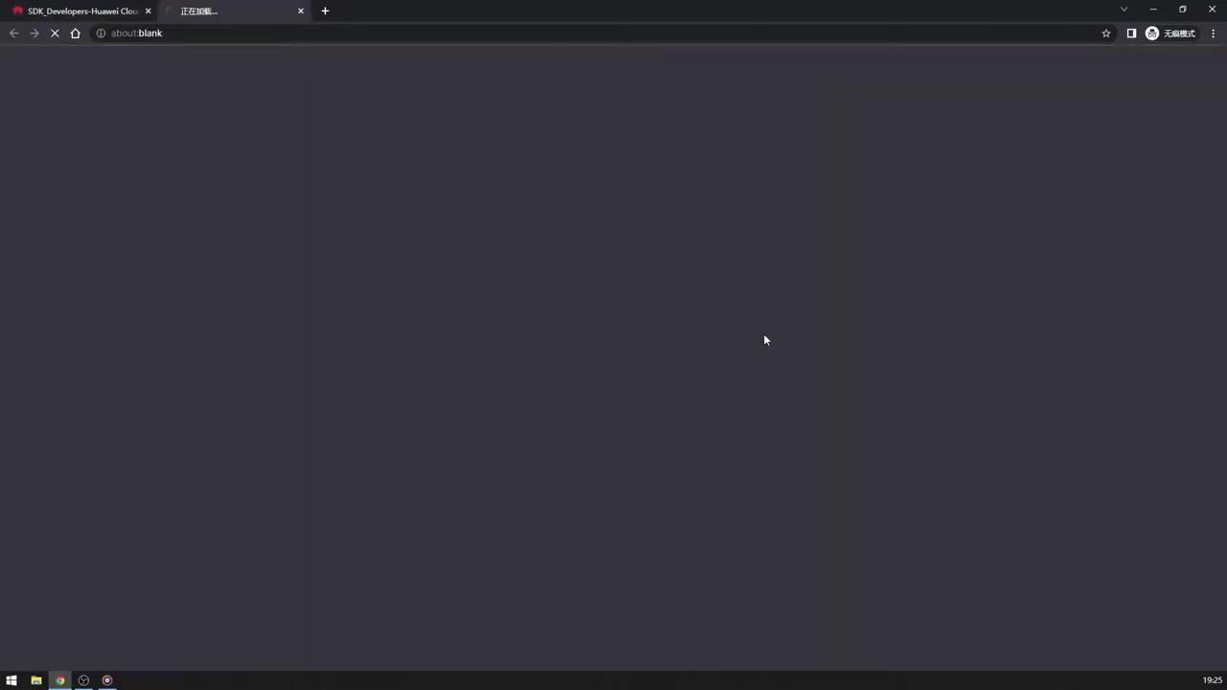
pyautogui.scroll(-2, 320, 521)
pyautogui.scroll(-6, 319, 521)
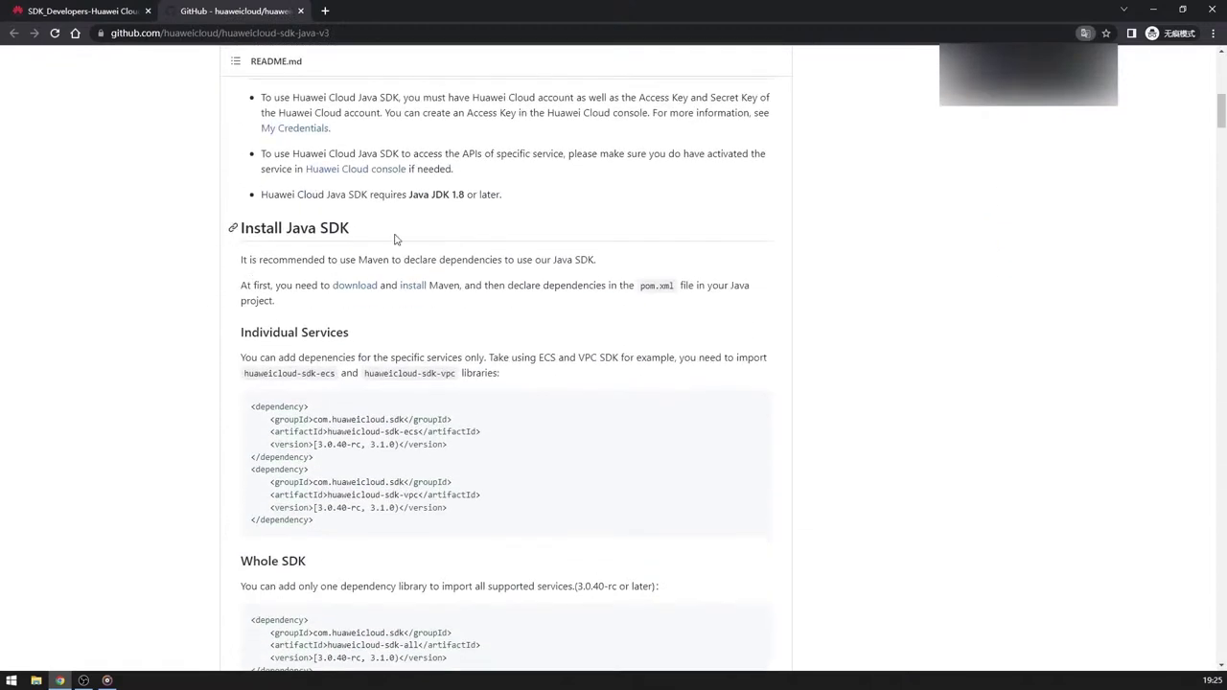
pyautogui.scroll(-6, 382, 508)
pyautogui.scroll(-4, 382, 508)
pyautogui.scroll(1, 382, 508)
pyautogui.scroll(-1, 382, 510)
pyautogui.scroll(-5, 382, 509)
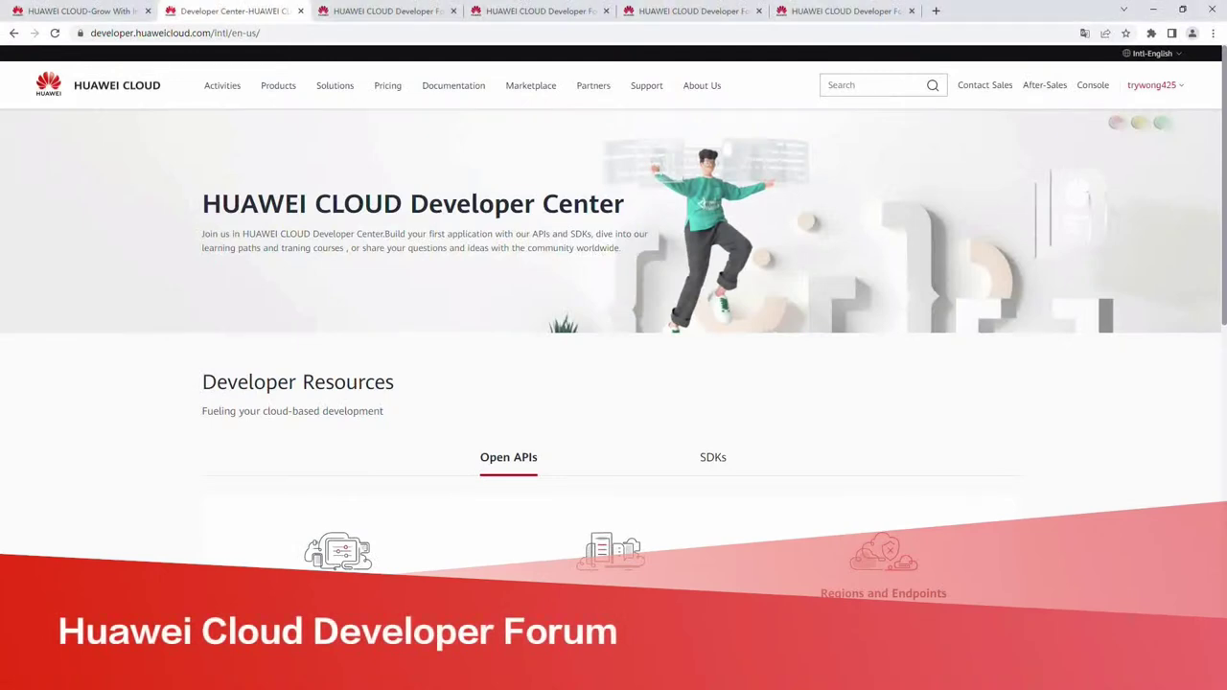
# Open the Developer Forum from the Developer Center, browse its posts, then return to the first tab.
pyautogui.scroll(-4, 614, 383)
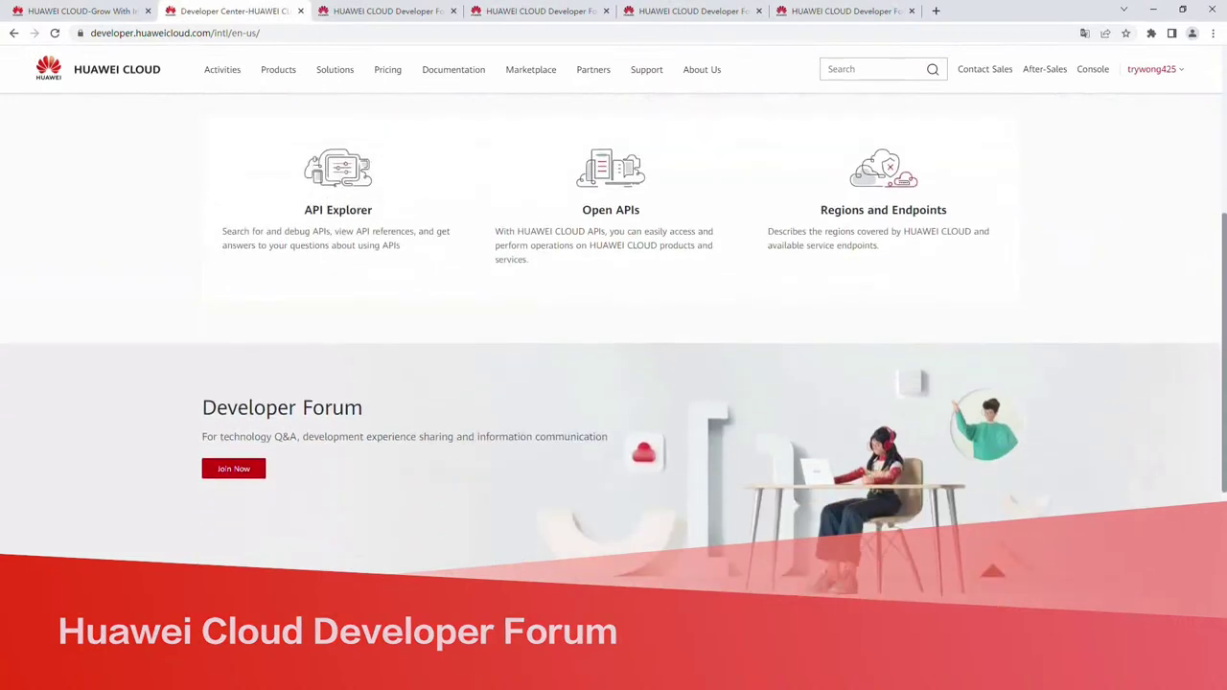
pyautogui.scroll(-1, 614, 383)
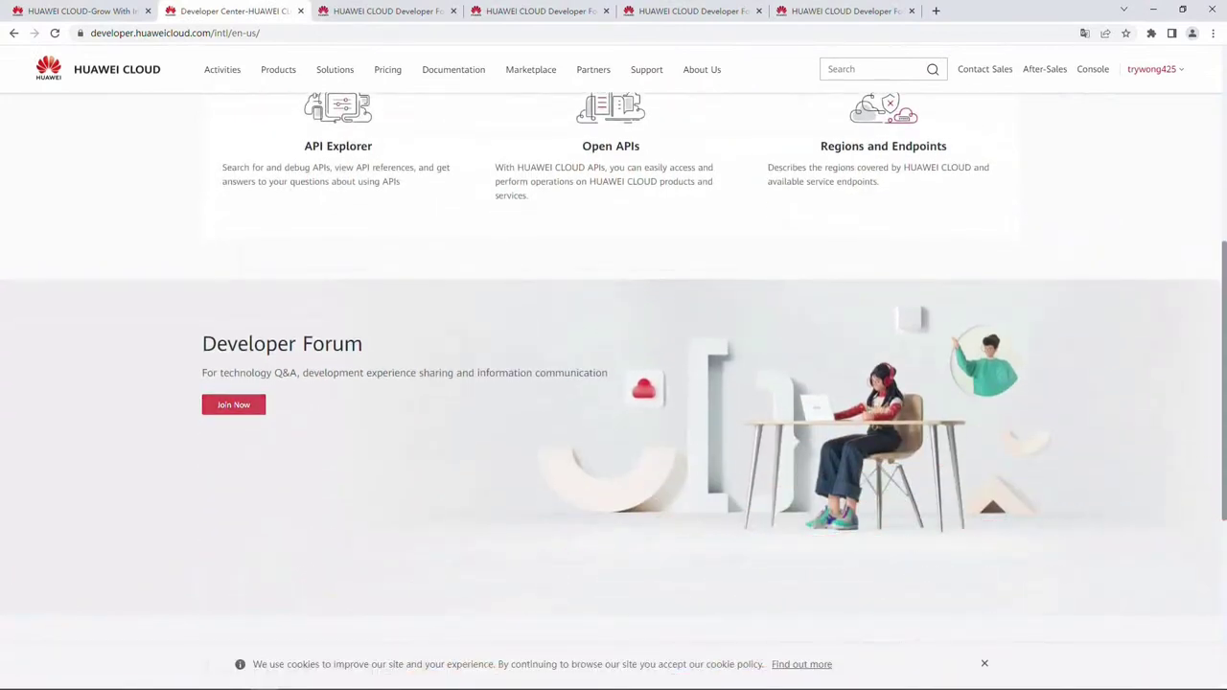
pyautogui.click(233, 403)
pyautogui.scroll(-3, 614, 383)
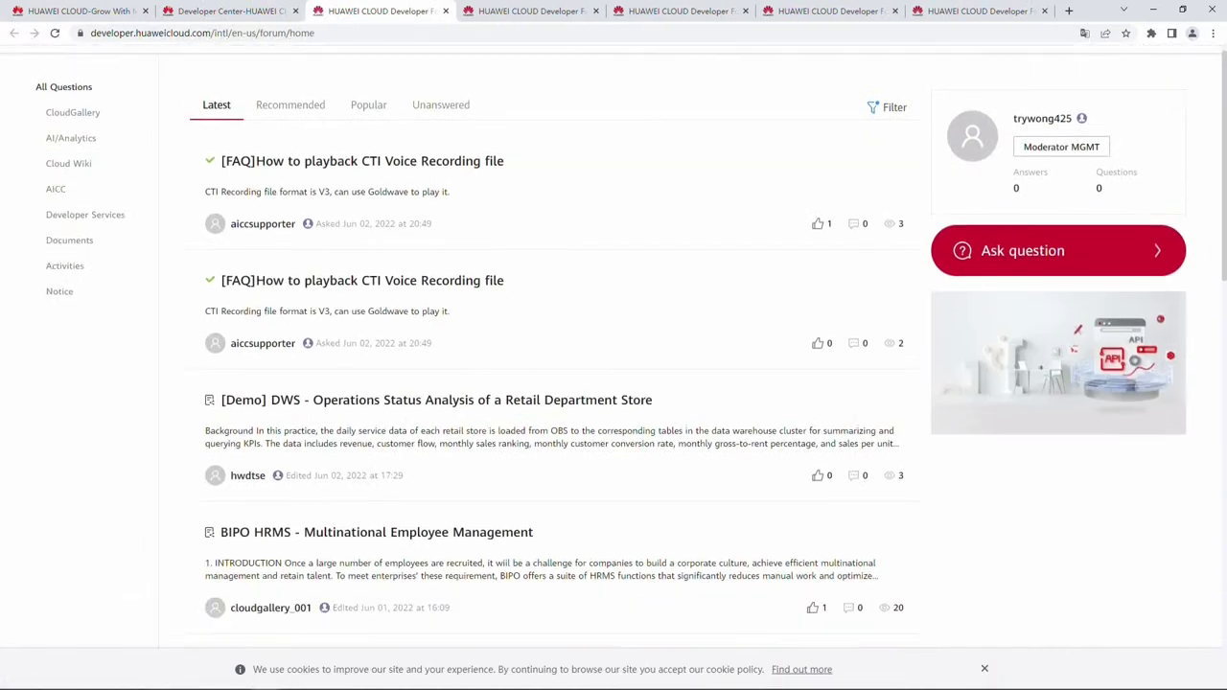
pyautogui.scroll(-1, 613, 383)
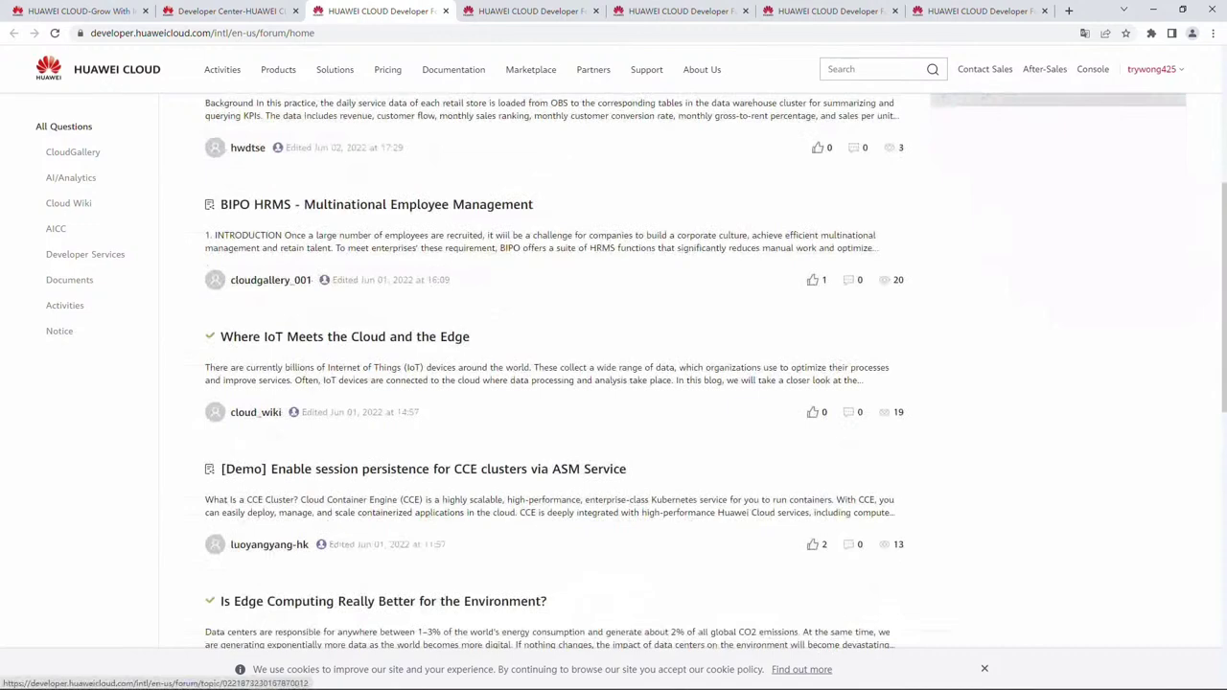
pyautogui.scroll(-1, 613, 384)
pyautogui.scroll(5, 613, 384)
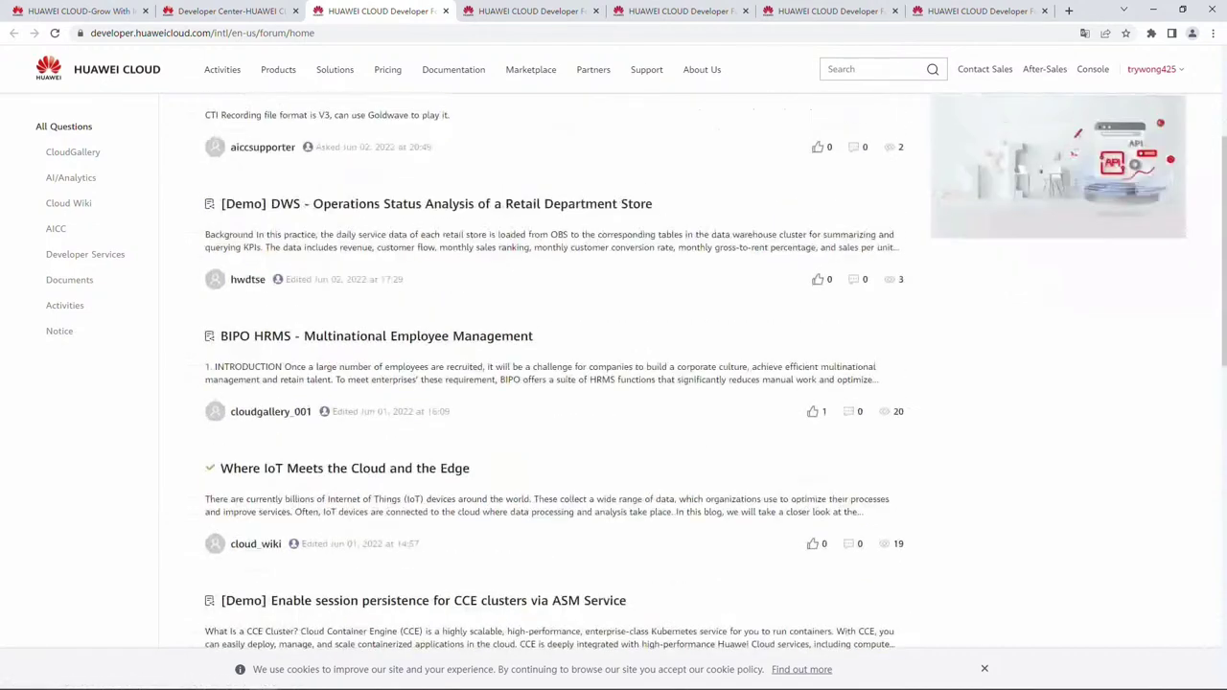
pyautogui.hotkey('ctrl', '1')
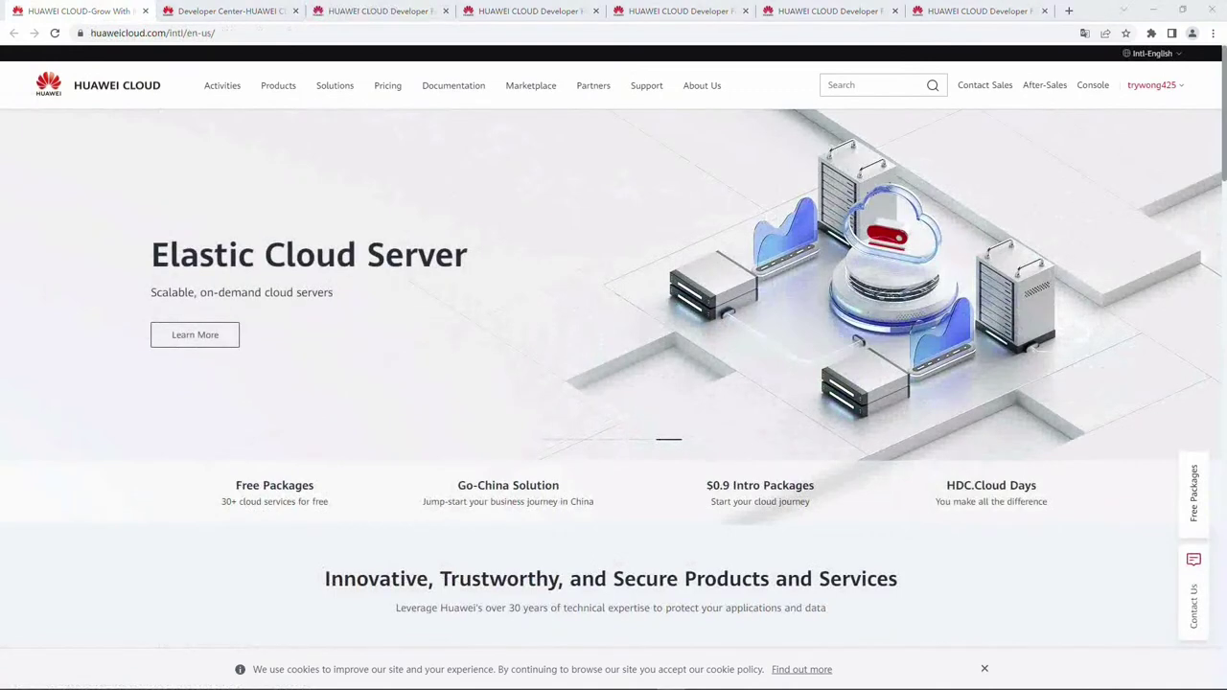
# Open the Developer Forum in a new tab and read the BIPO HRMS post from the Latest list.
pyautogui.moveTo(454, 86)
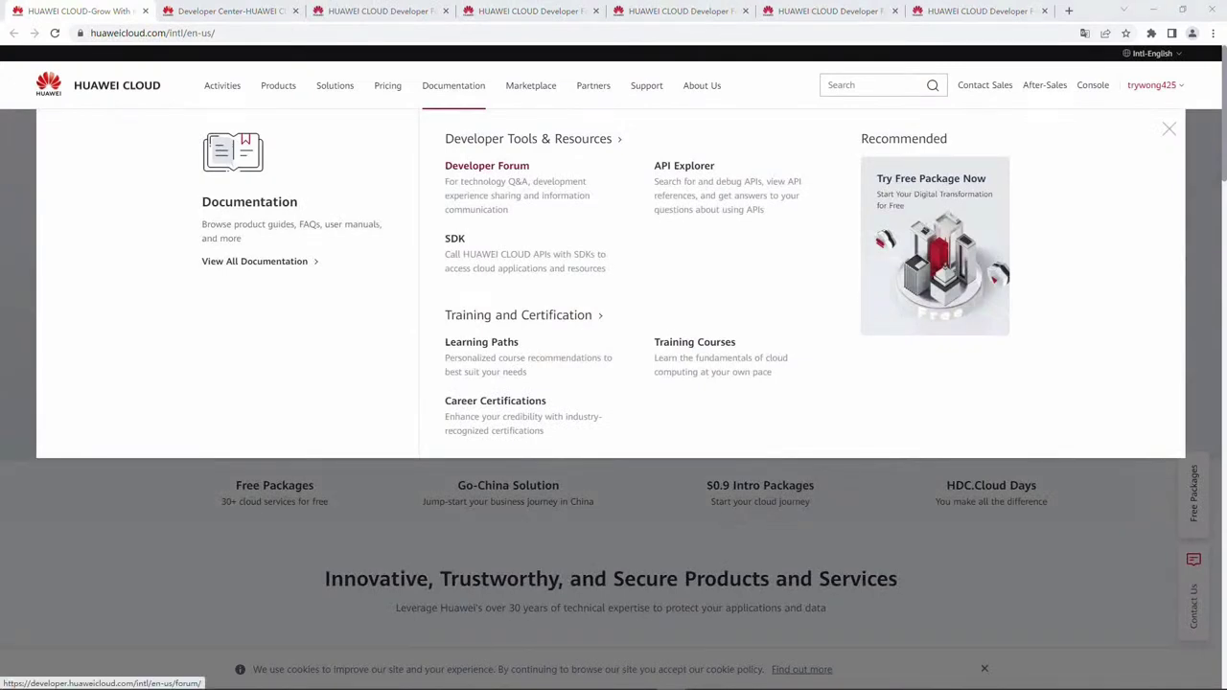
pyautogui.click(486, 165)
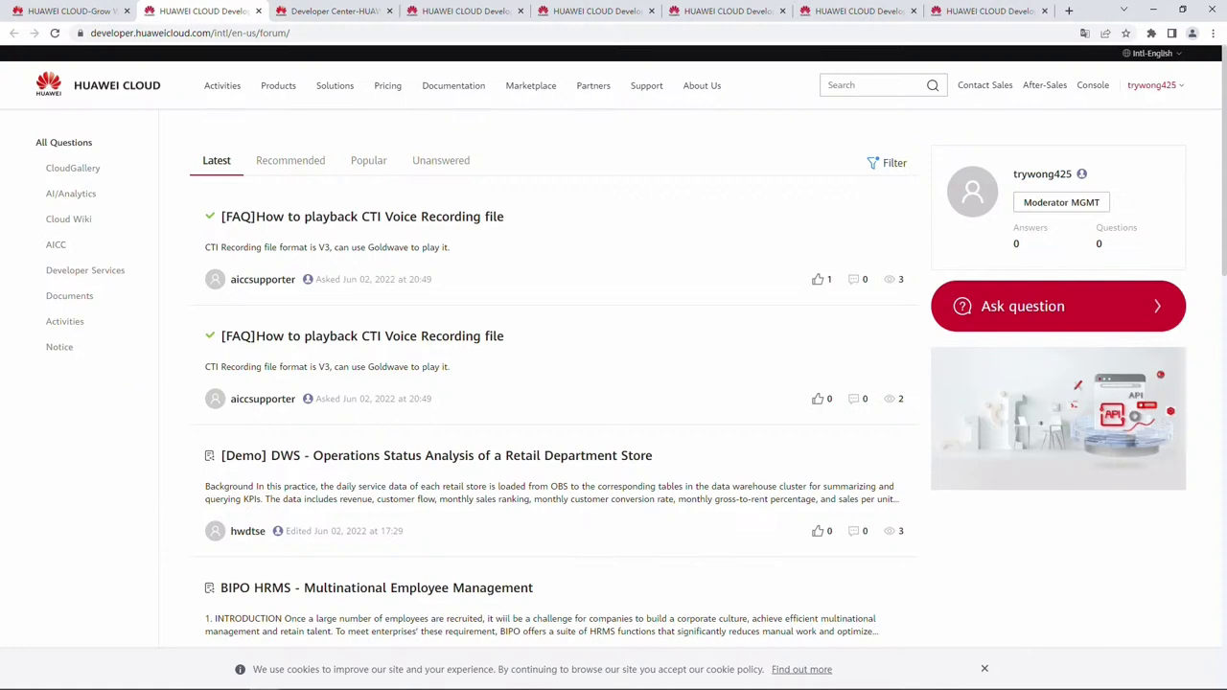
pyautogui.moveTo(259, 279)
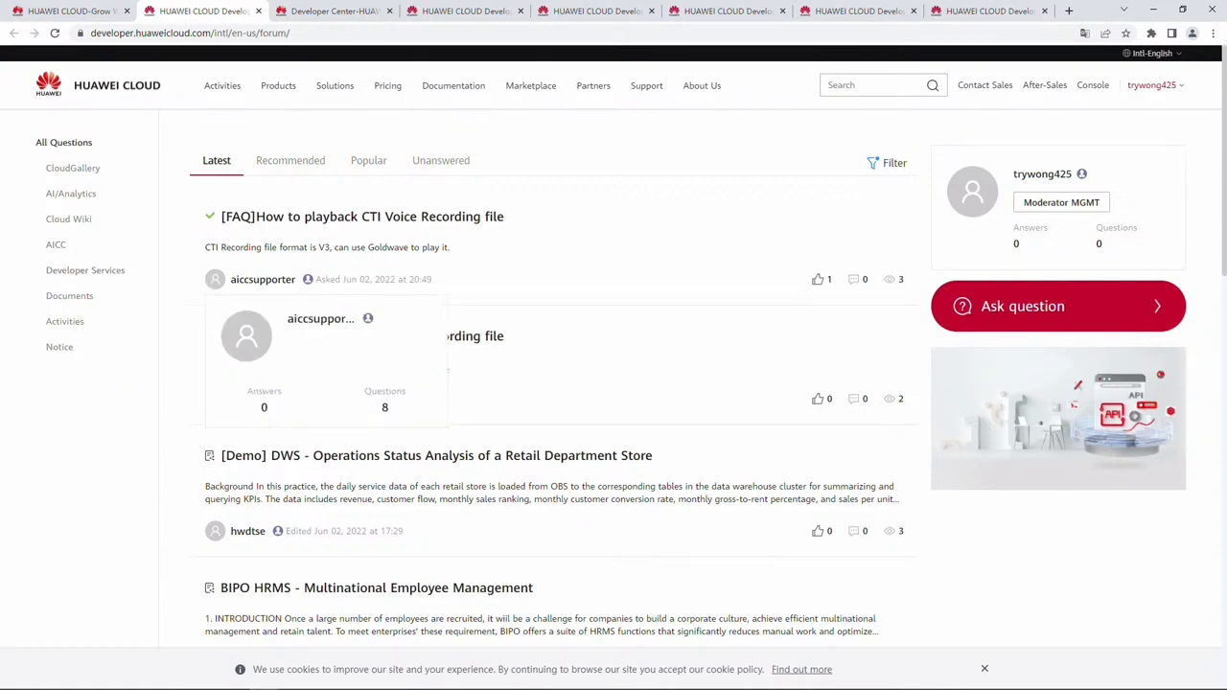
pyautogui.scroll(-3, 556, 364)
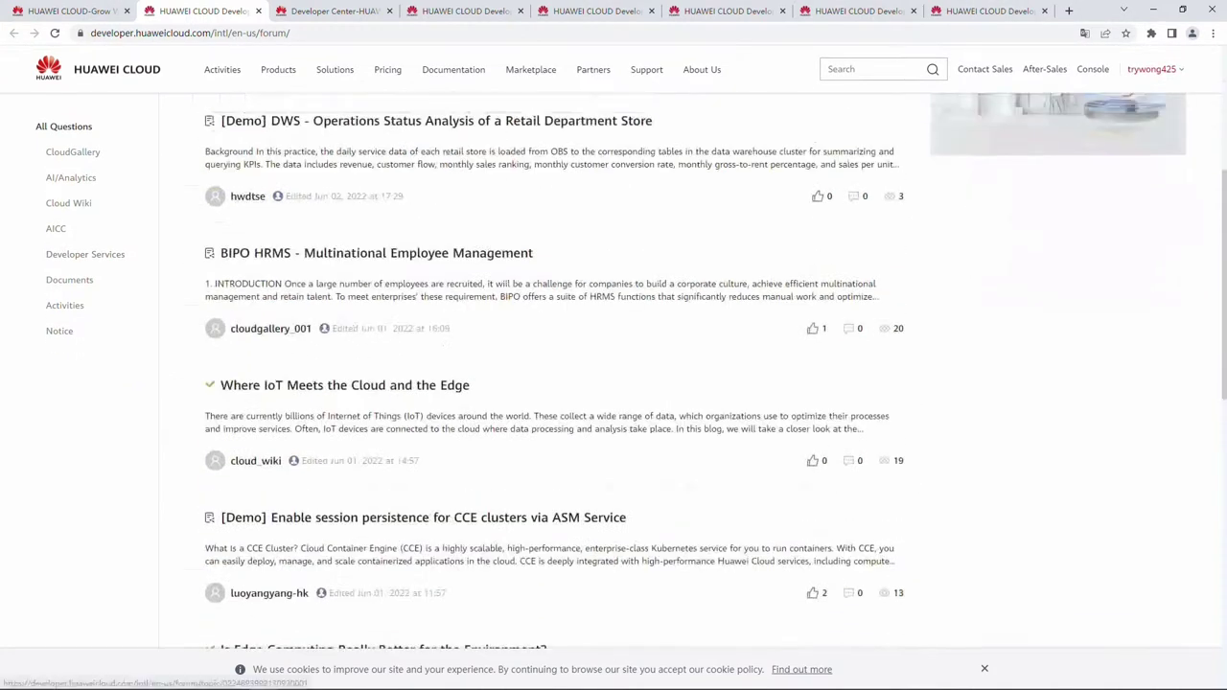
pyautogui.click(377, 331)
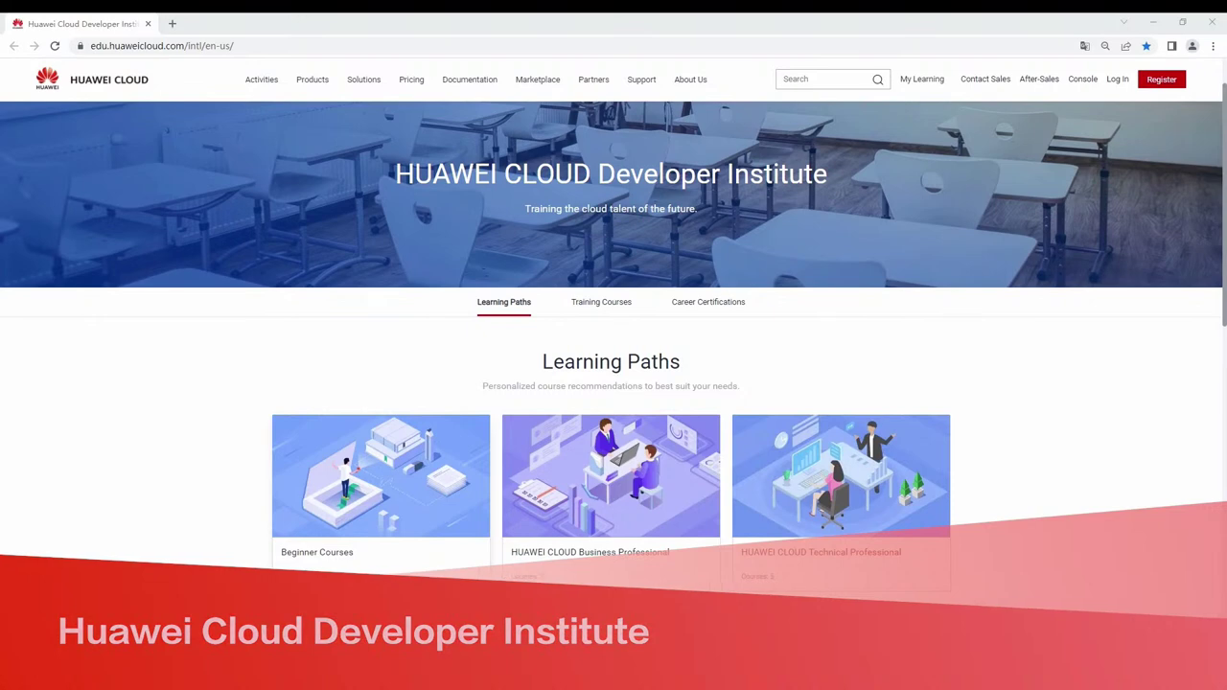
# Open the Beginner Courses learning path and enroll in Getting to Know HUAWEI CLOUD.
pyautogui.click(381, 498)
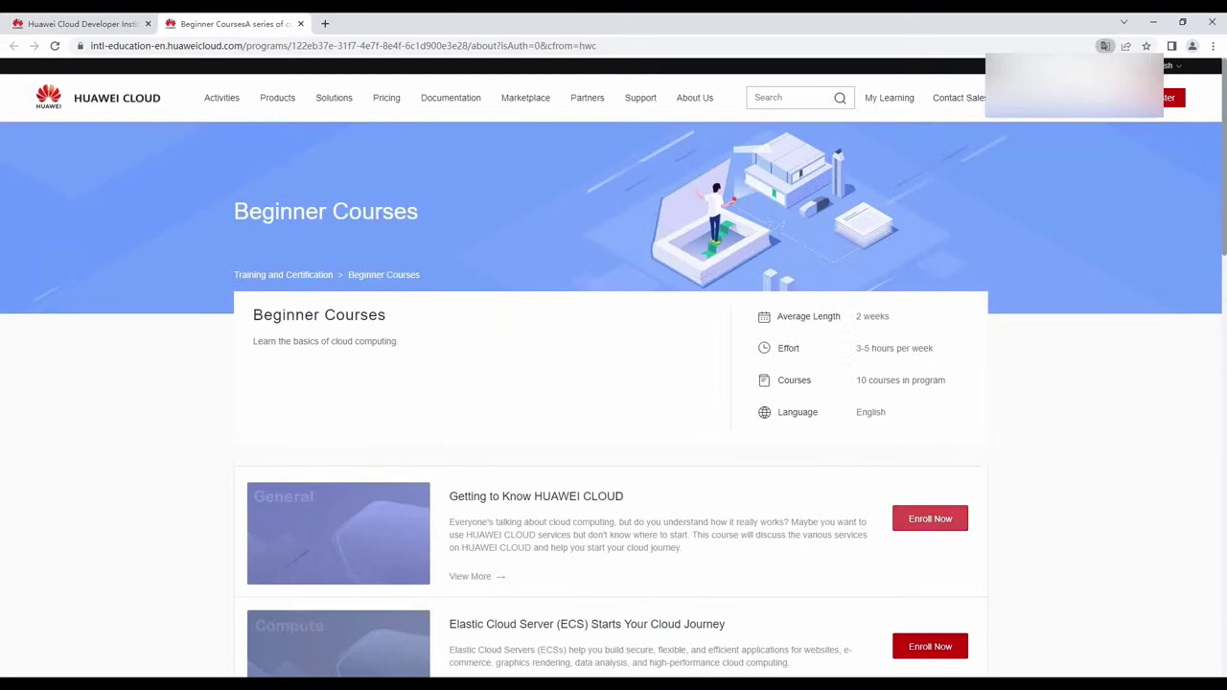
pyautogui.click(930, 519)
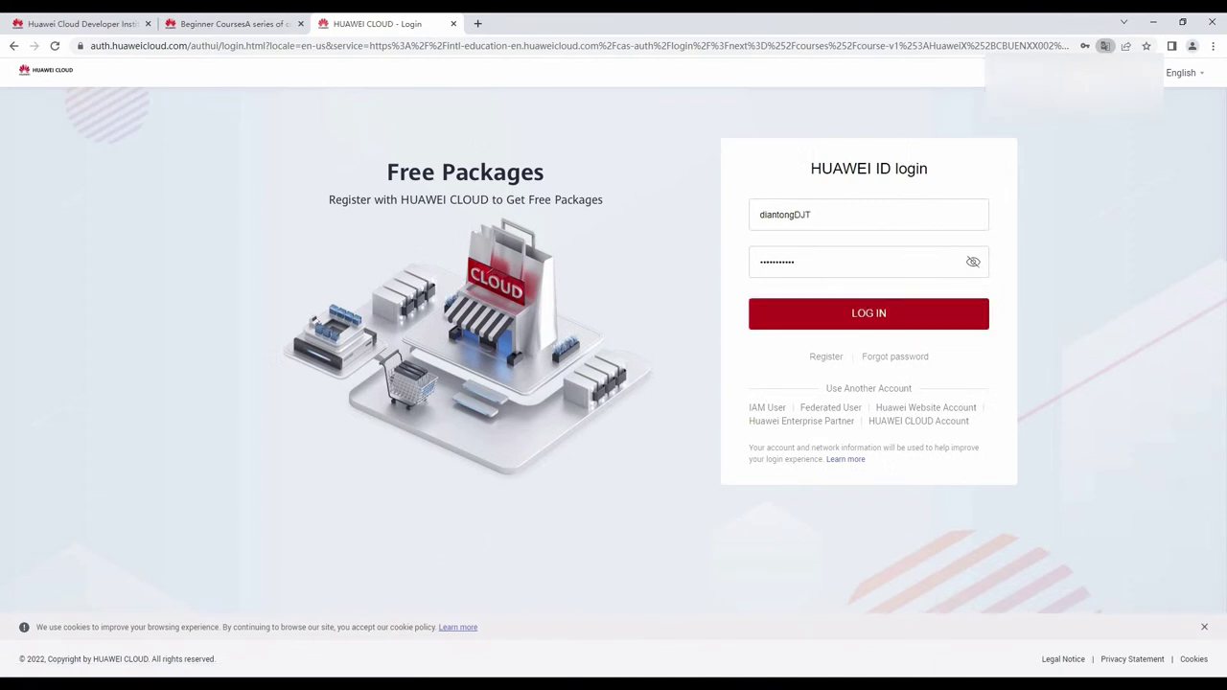
# Sign in, preview the Getting to Know HUAWEI CLOUD course video, then close the course tab.
pyautogui.press('Return')
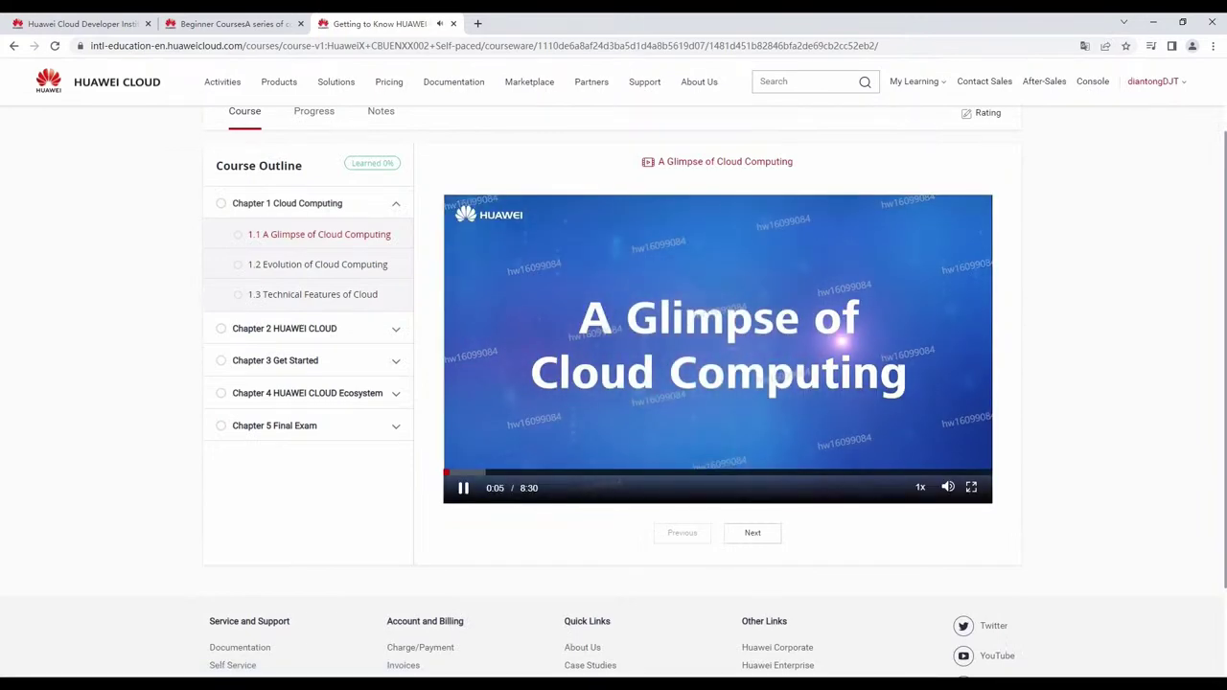
pyautogui.click(708, 334)
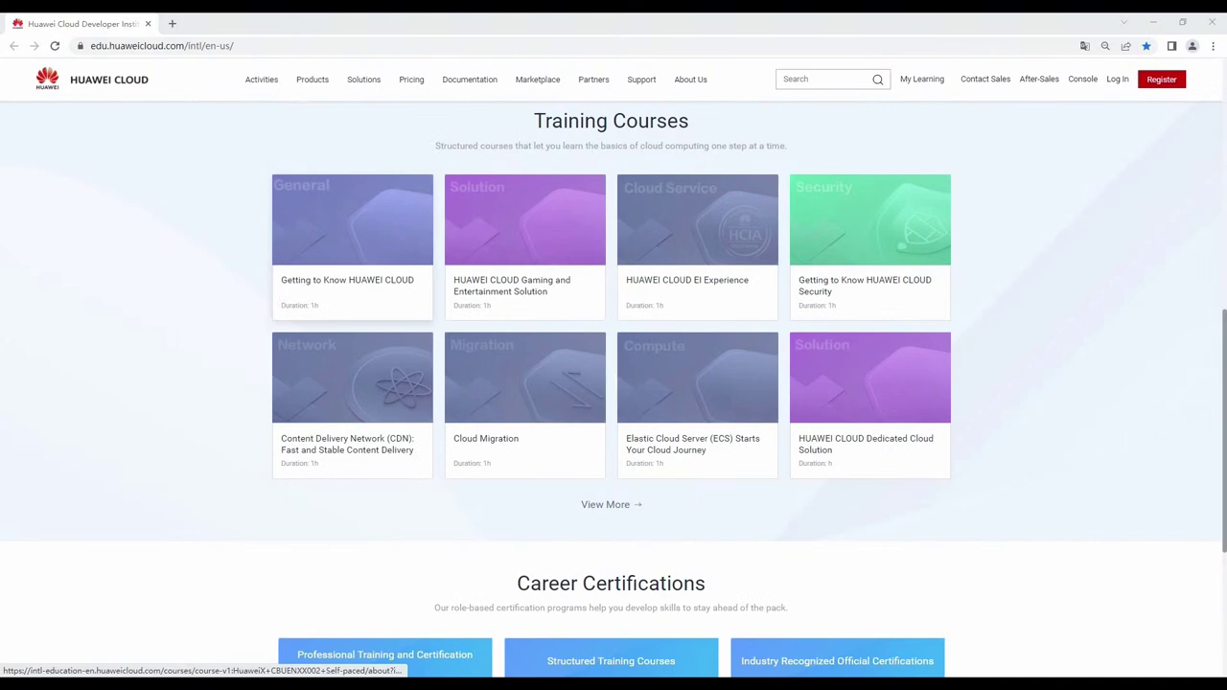
pyautogui.click(352, 246)
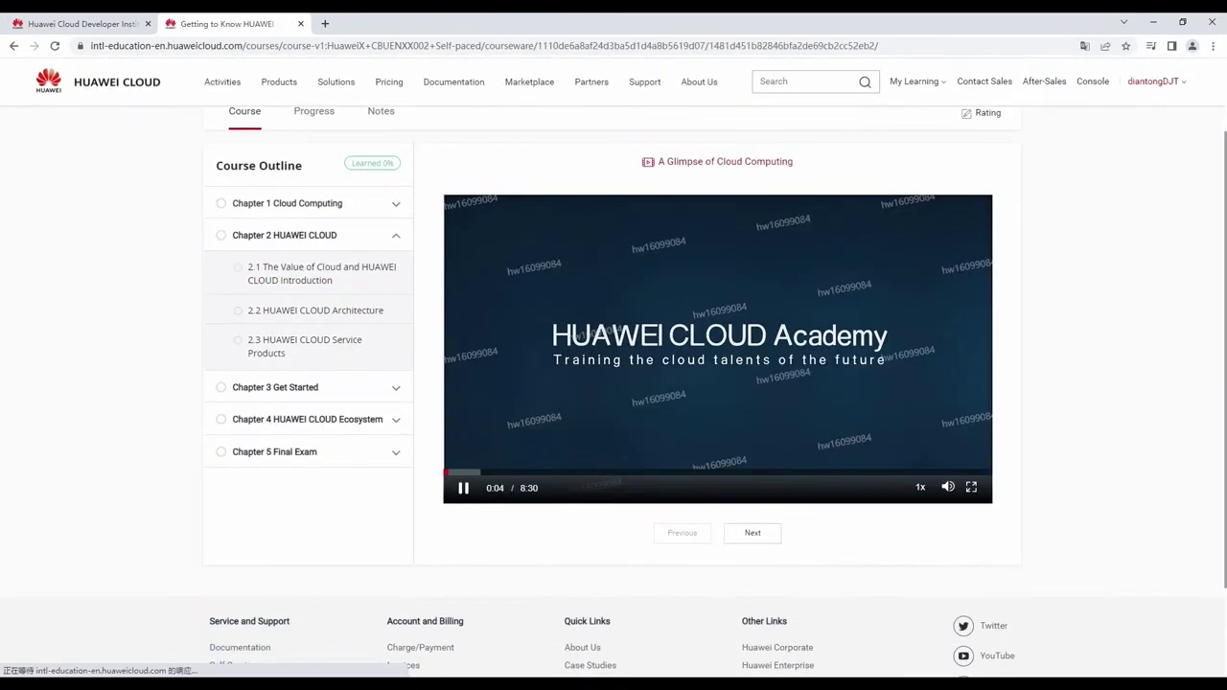
pyautogui.click(708, 333)
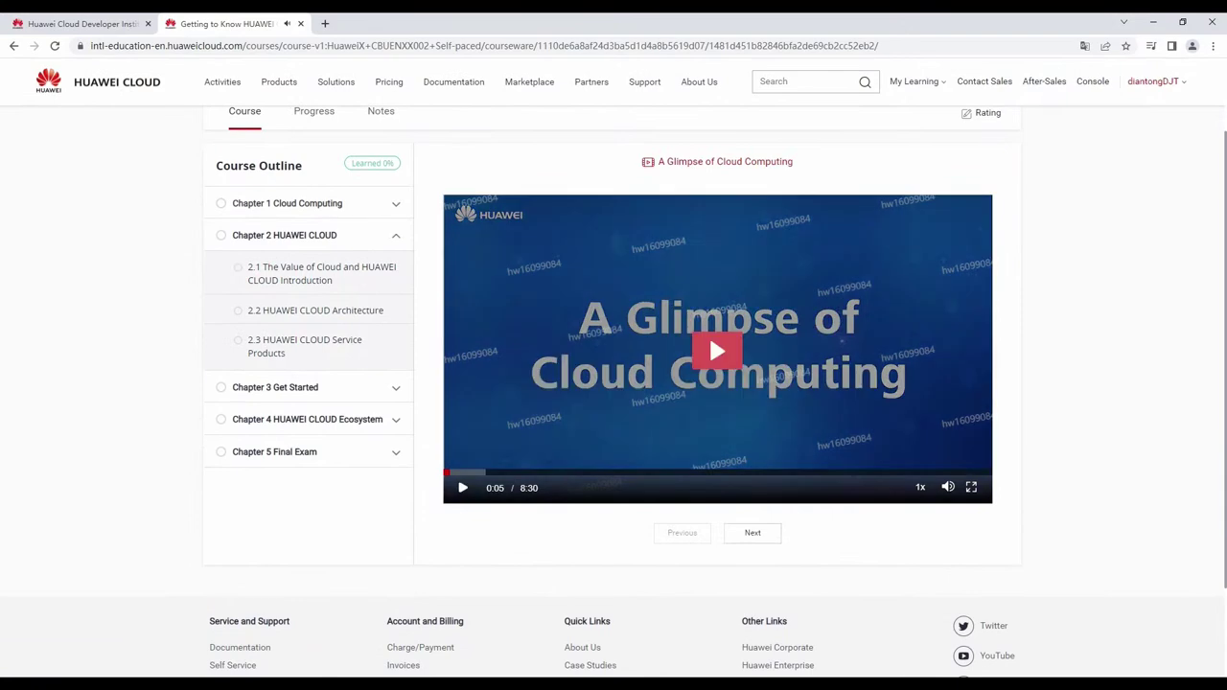
pyautogui.hotkey('ctrl', 'w')
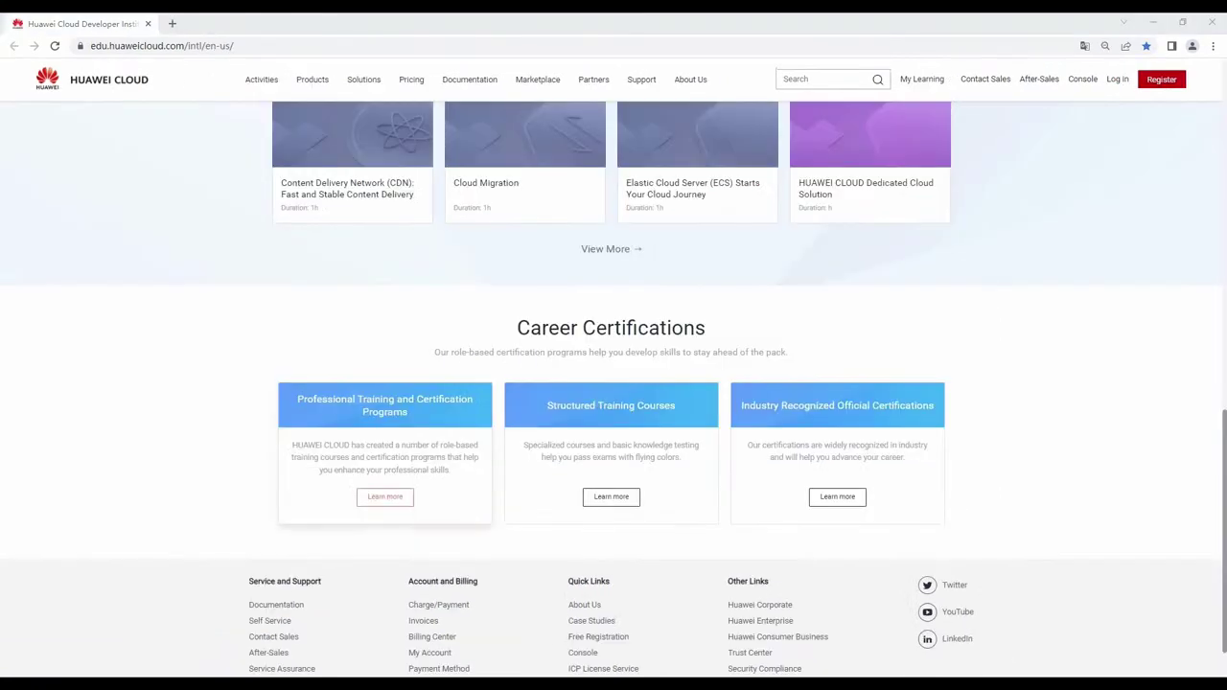
# Open the HCIA - Cloud Service certification details from the career certification overview.
pyautogui.click(385, 496)
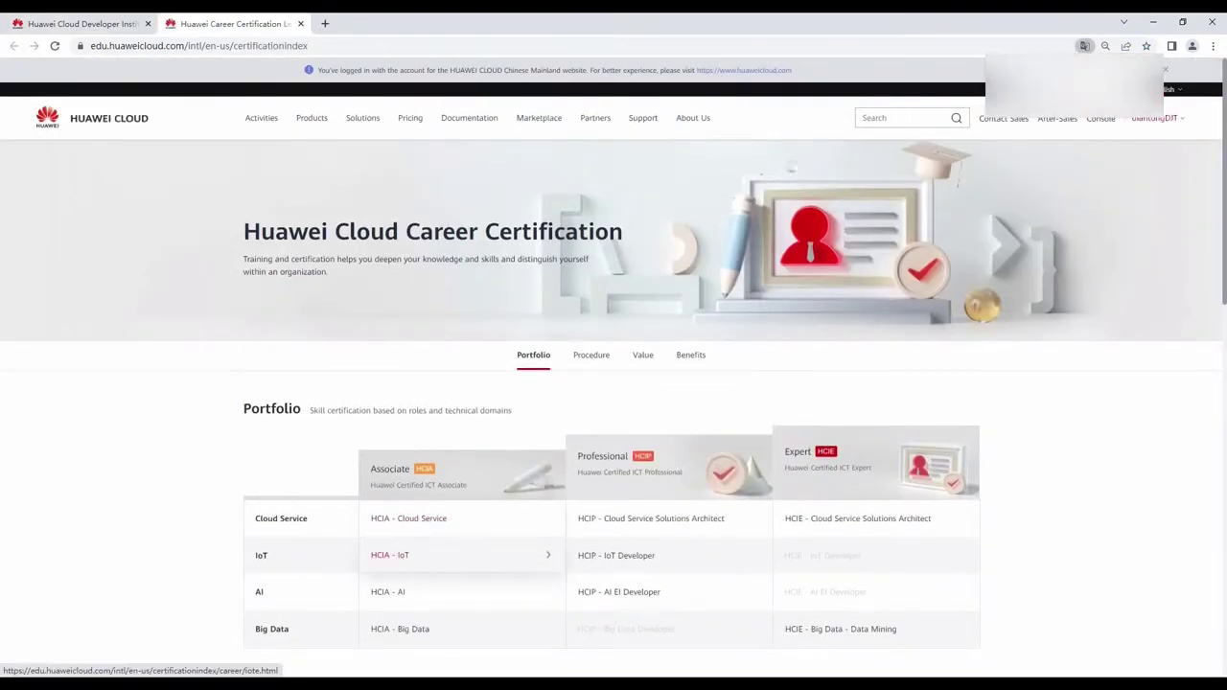
pyautogui.click(408, 518)
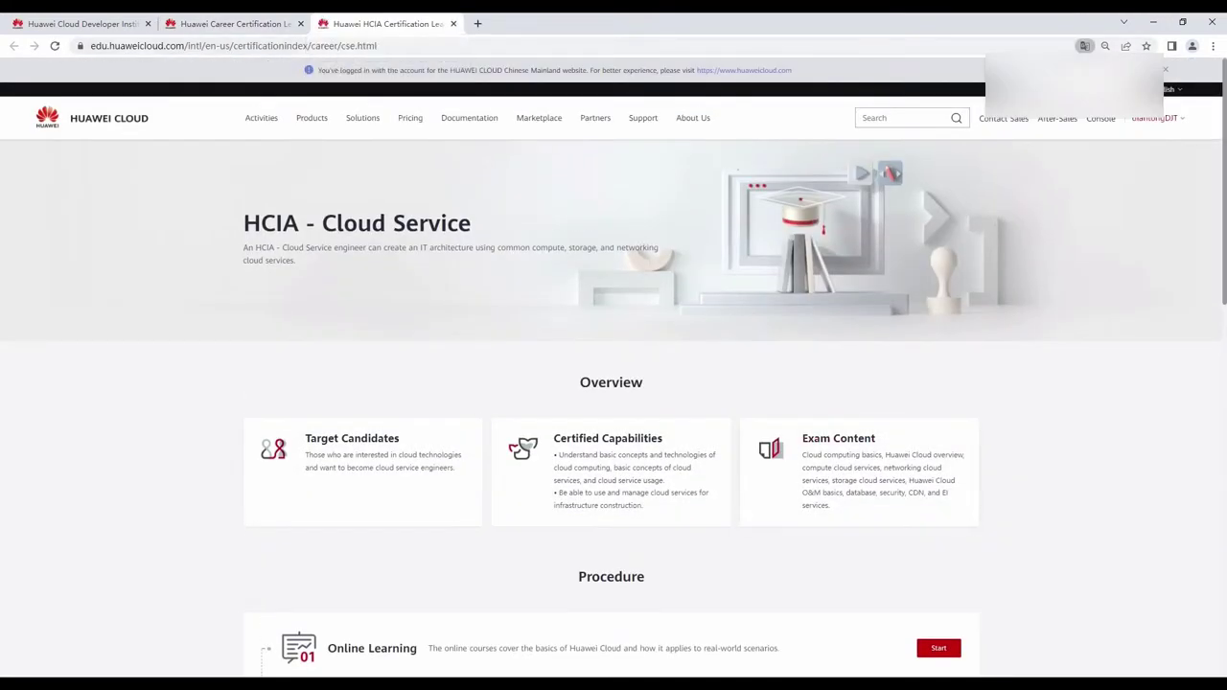
pyautogui.scroll(-1, 859, 457)
pyautogui.scroll(-2, 939, 517)
# Start the HCIA online learning series and enroll in the HUAWEI CLOUD Overview course.
pyautogui.click(939, 519)
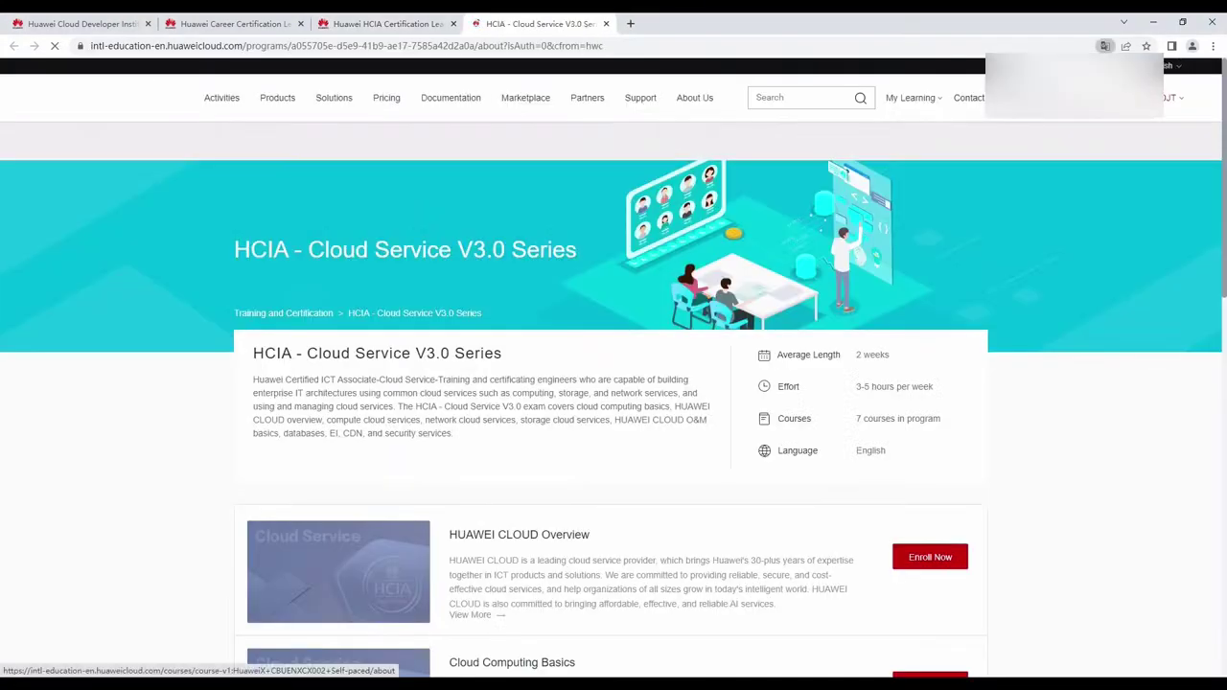
pyautogui.click(930, 557)
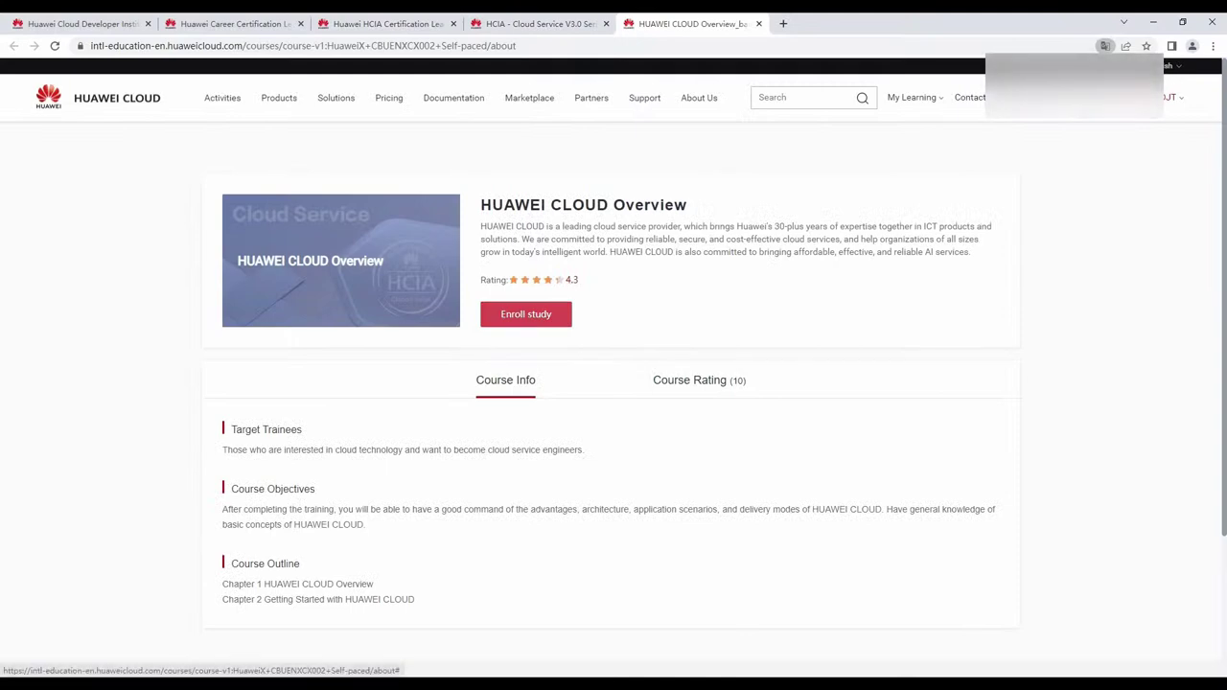
pyautogui.click(525, 315)
pyautogui.scroll(-1, 612, 401)
pyautogui.hotkey('ctrl', 'w')
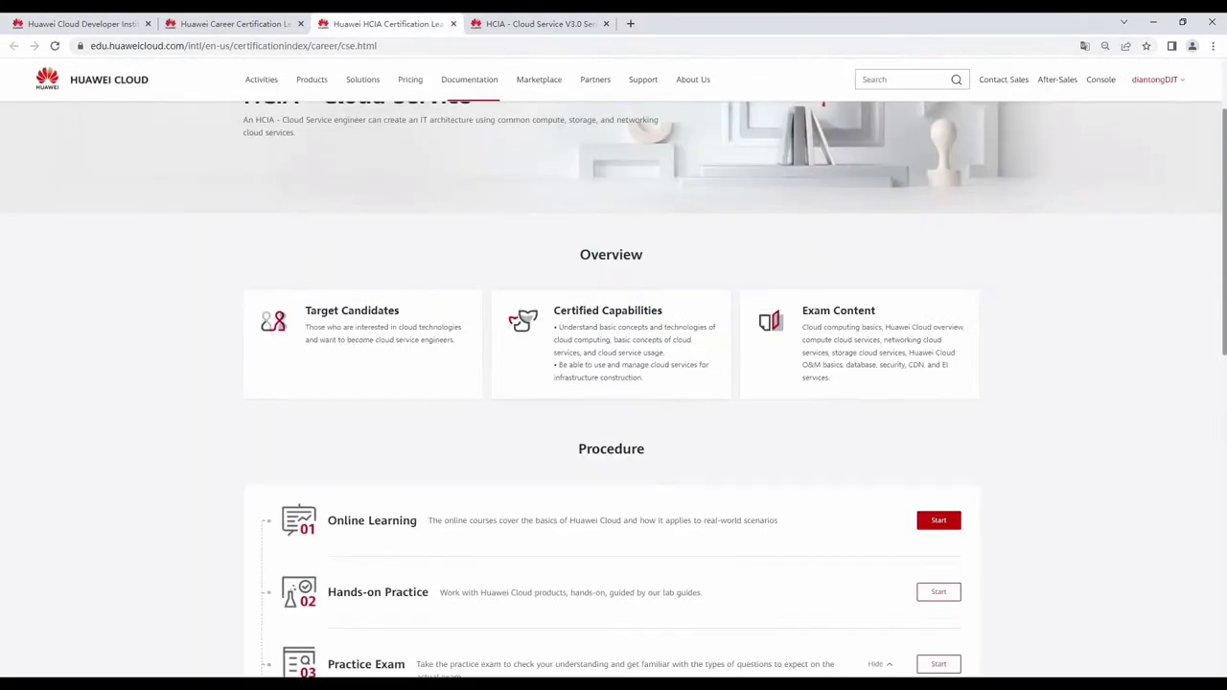
pyautogui.scroll(-3, 863, 383)
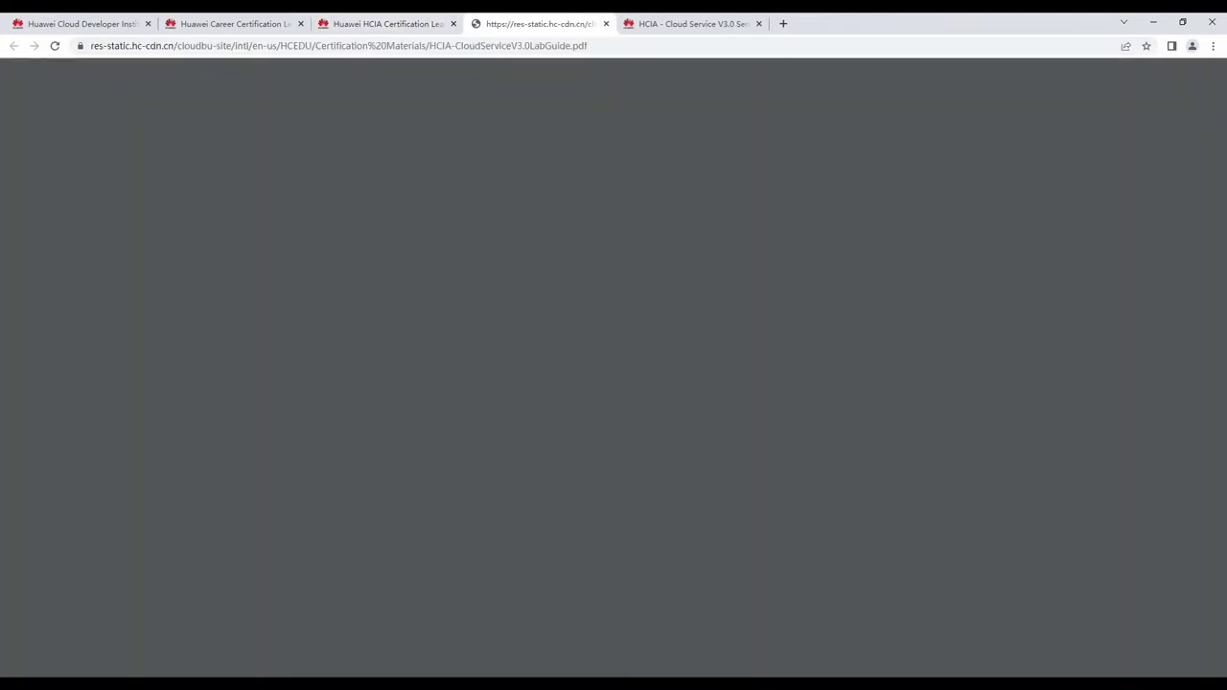
pyautogui.scroll(-15, 704, 383)
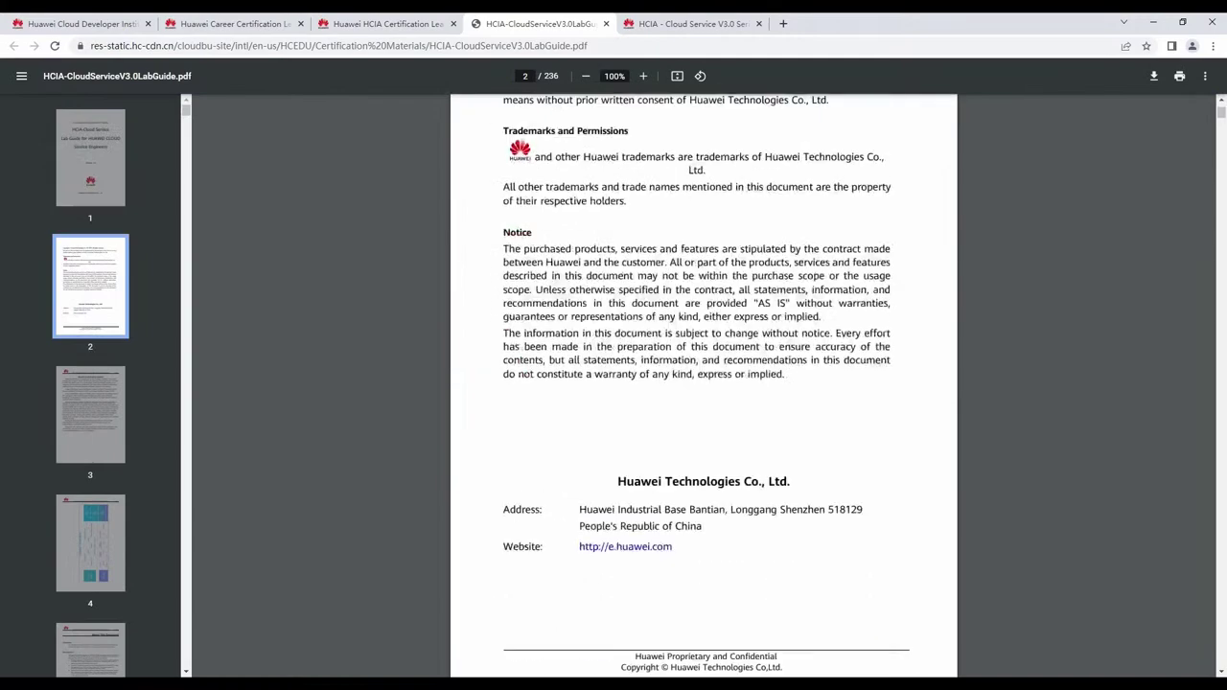
pyautogui.hotkey('ctrl', 'w')
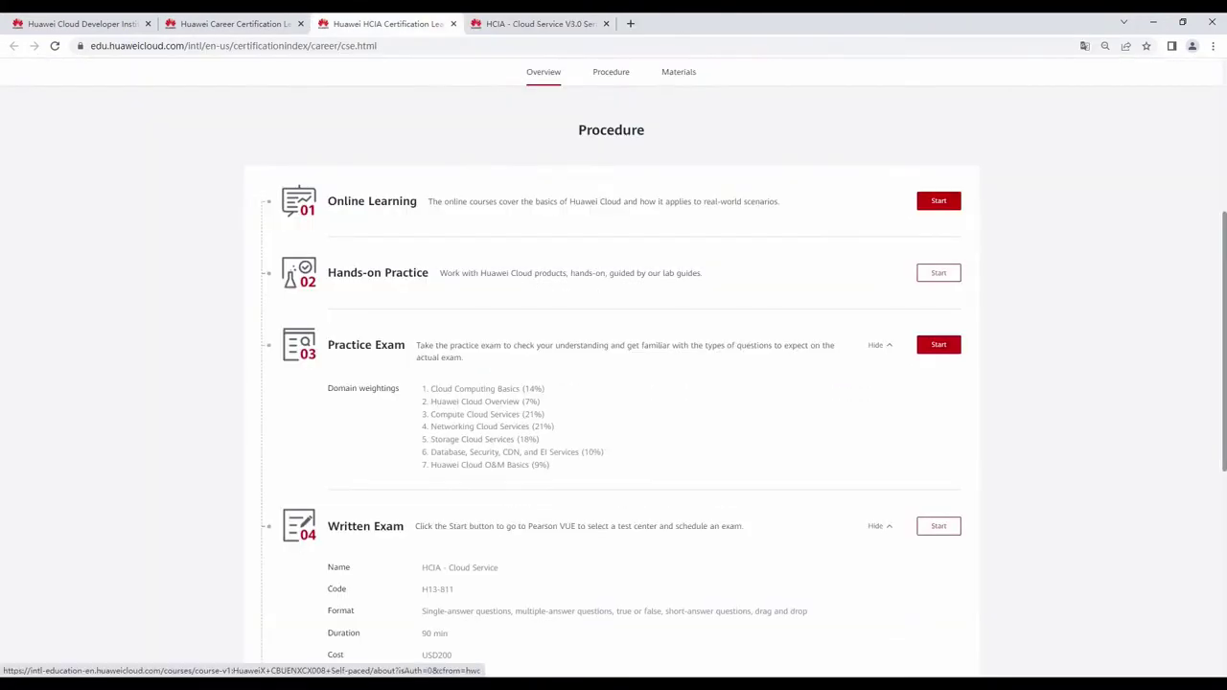
pyautogui.click(938, 344)
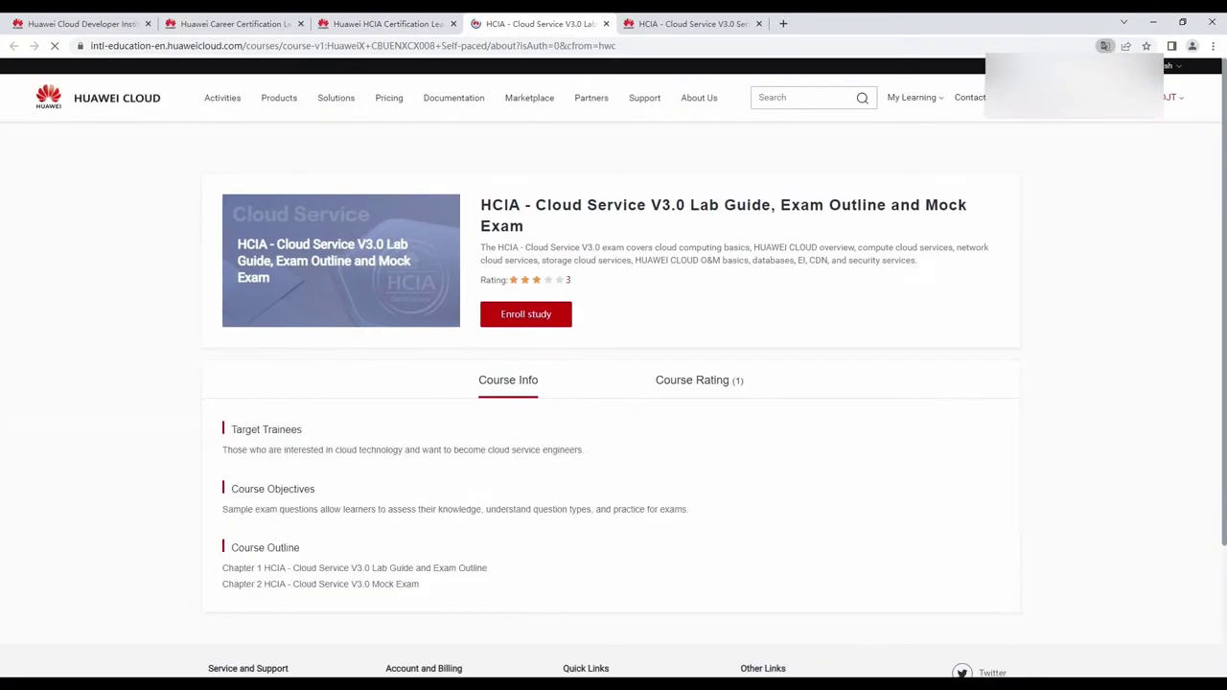
pyautogui.hotkey('ctrl', 'w')
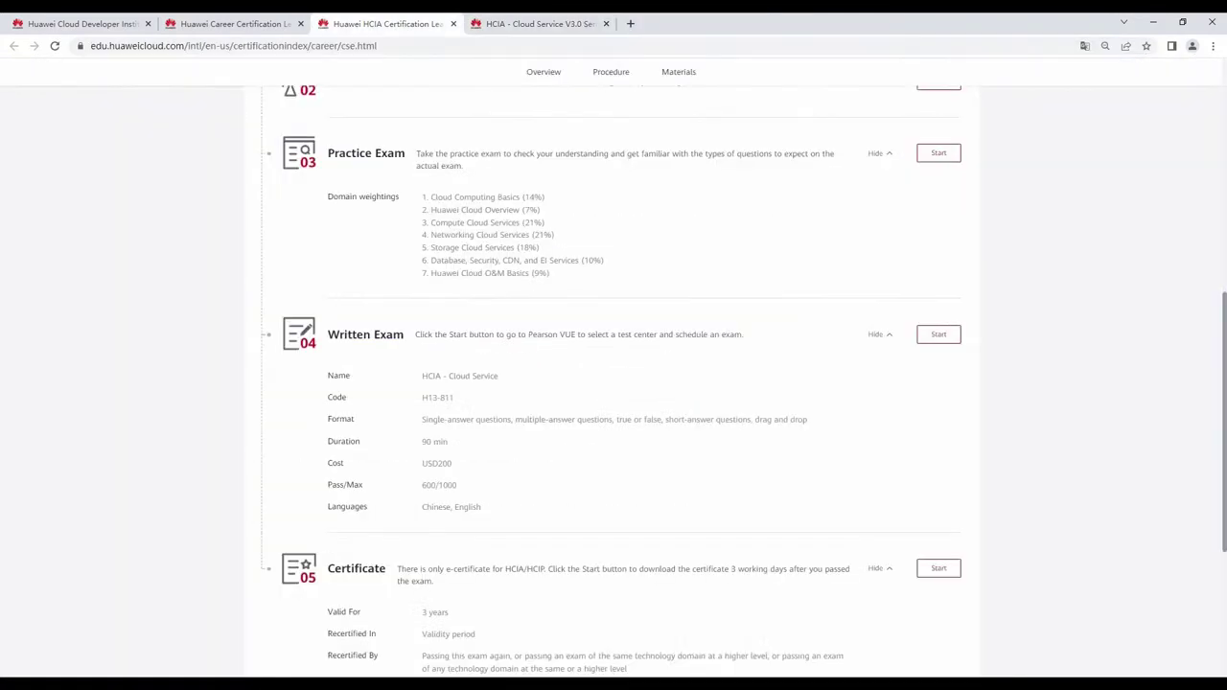
pyautogui.click(939, 333)
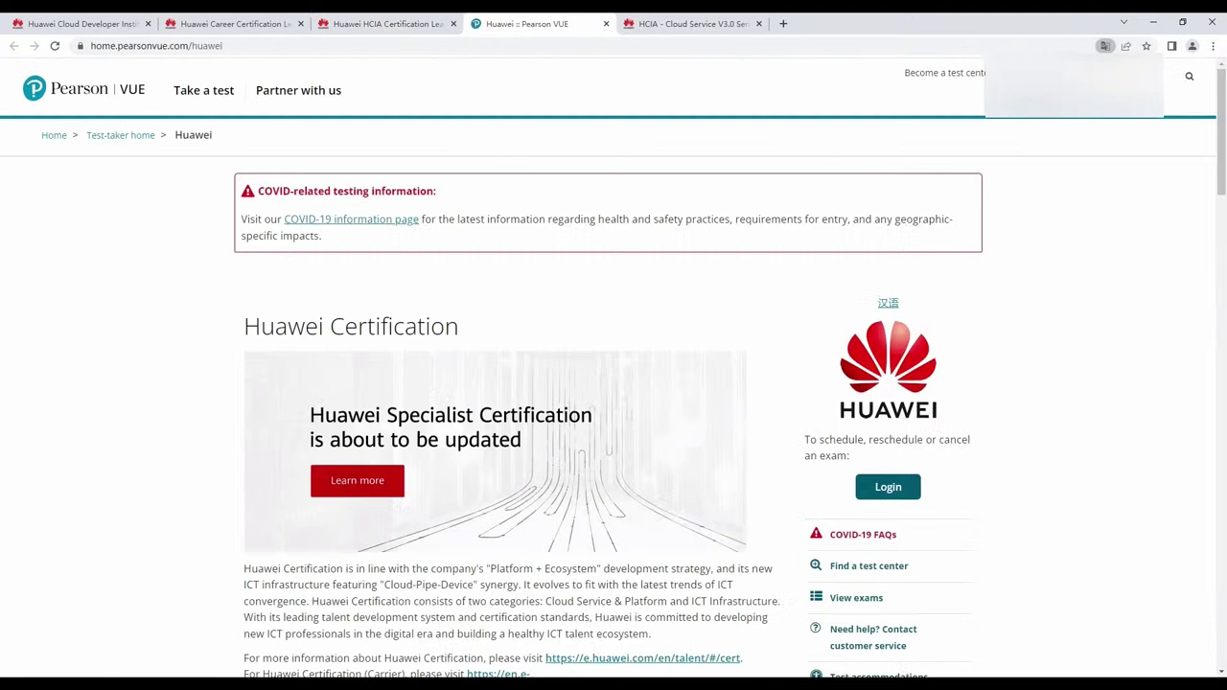
pyautogui.scroll(-3, 614, 383)
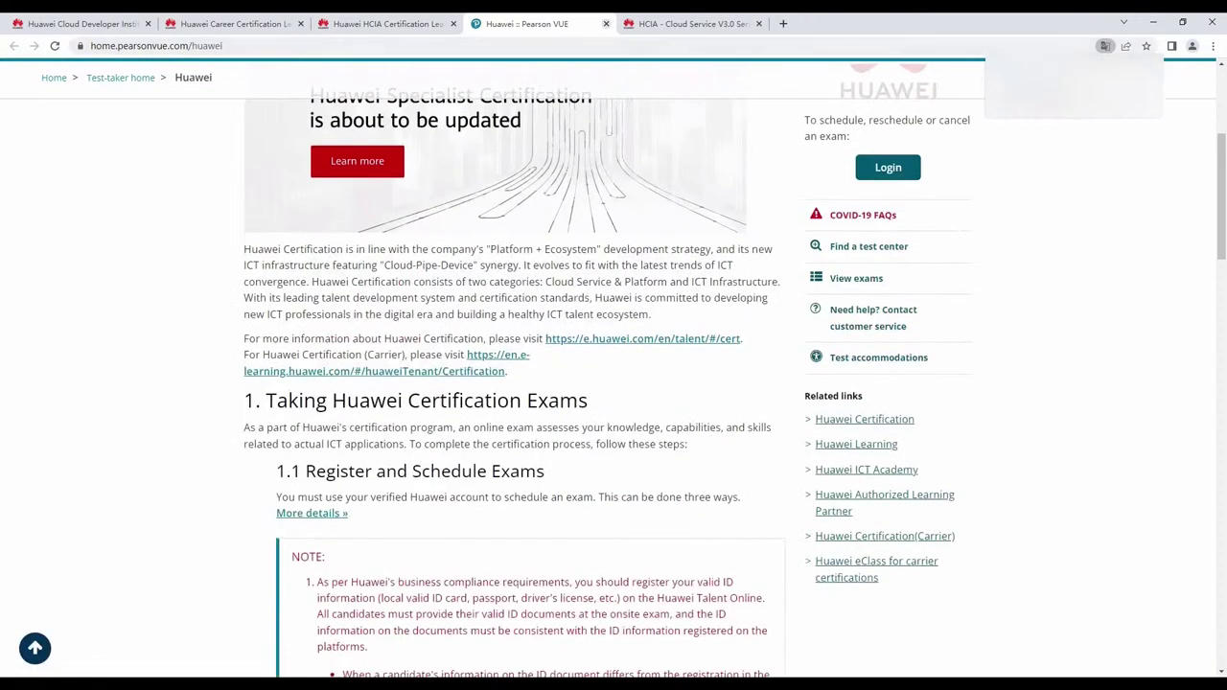
pyautogui.hotkey('ctrl', 'w')
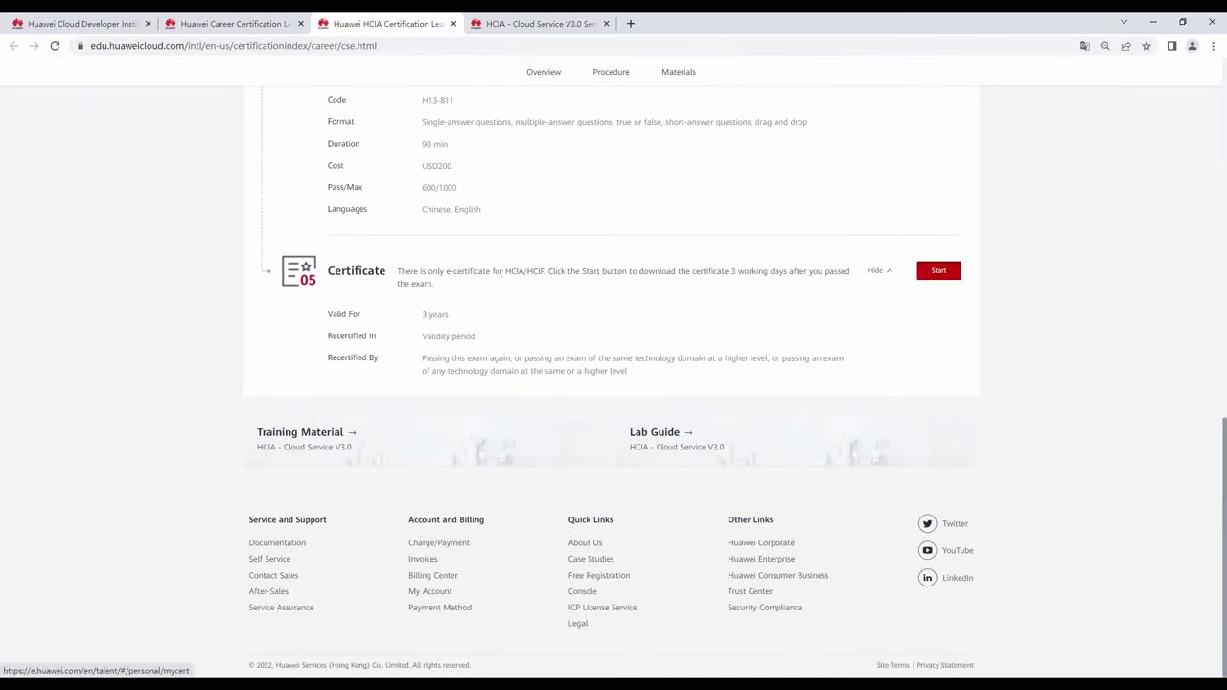
# Open the personal My Certificate page and dismiss its Guide document notice.
pyautogui.click(939, 271)
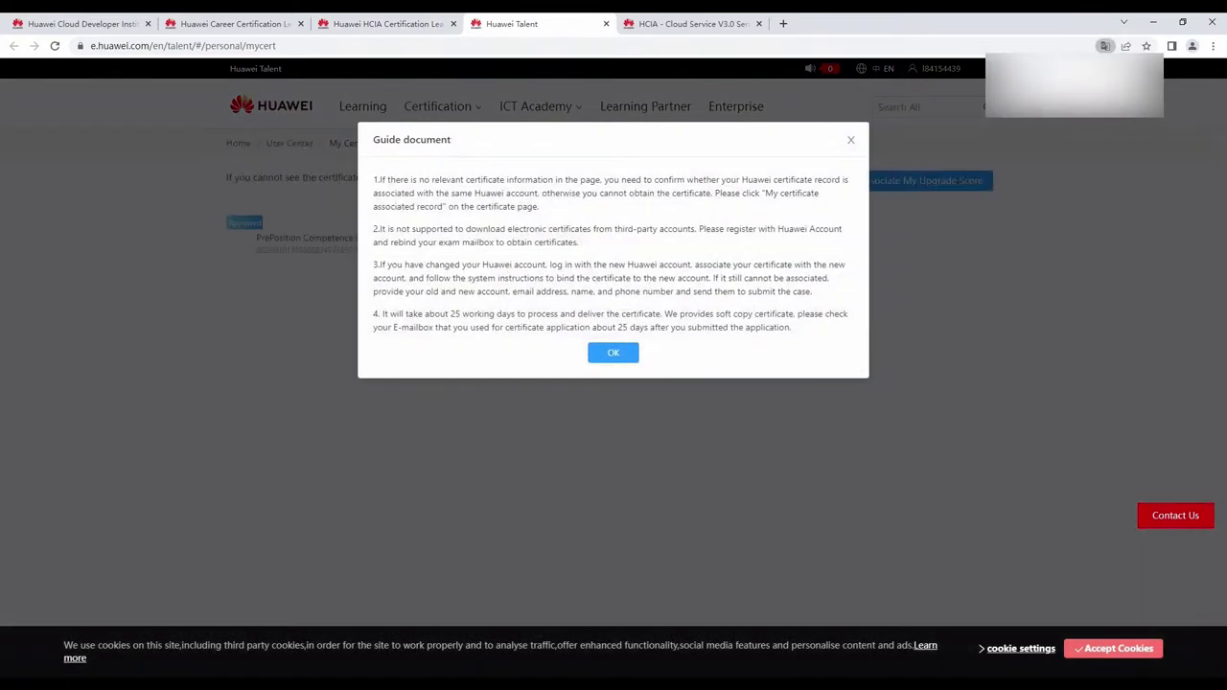
pyautogui.click(613, 352)
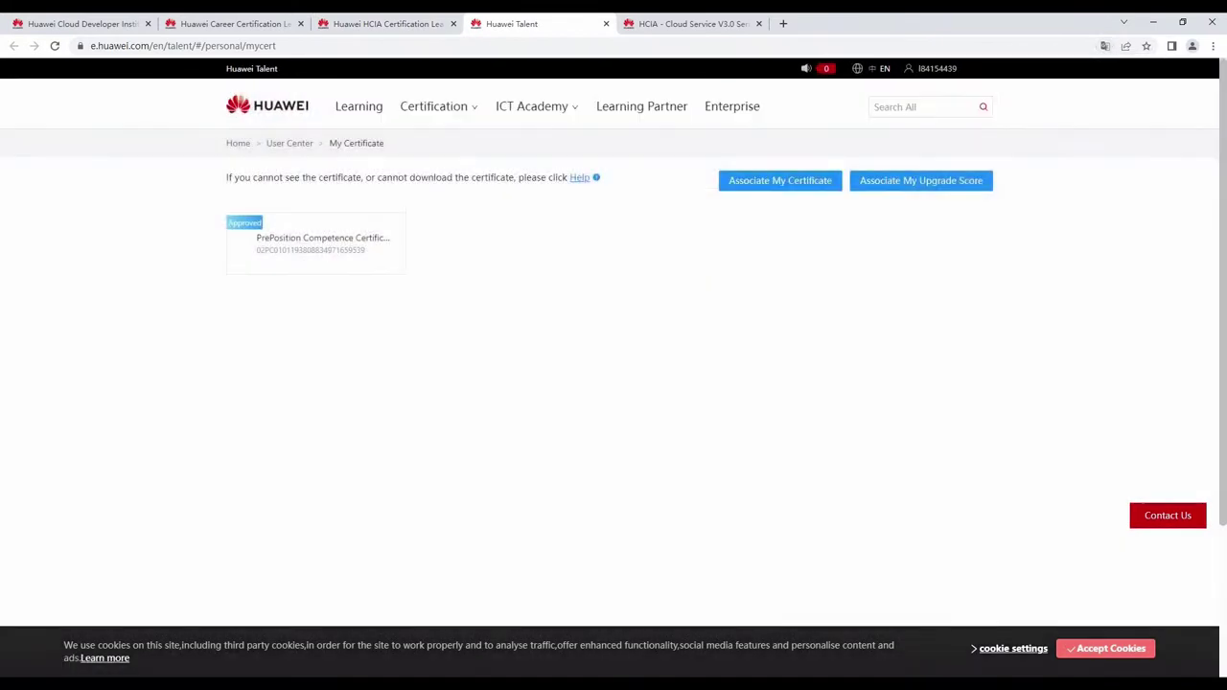
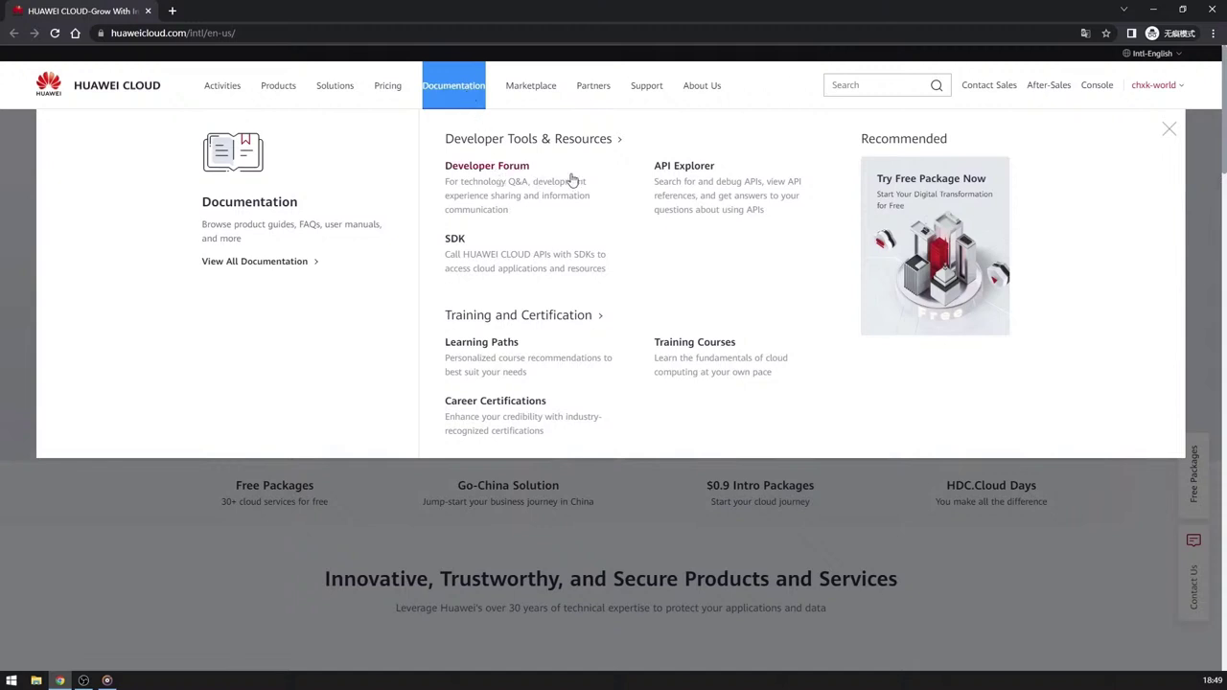
# Open API Explorer from the Huawei Cloud developer tools listing.
pyautogui.click(692, 171)
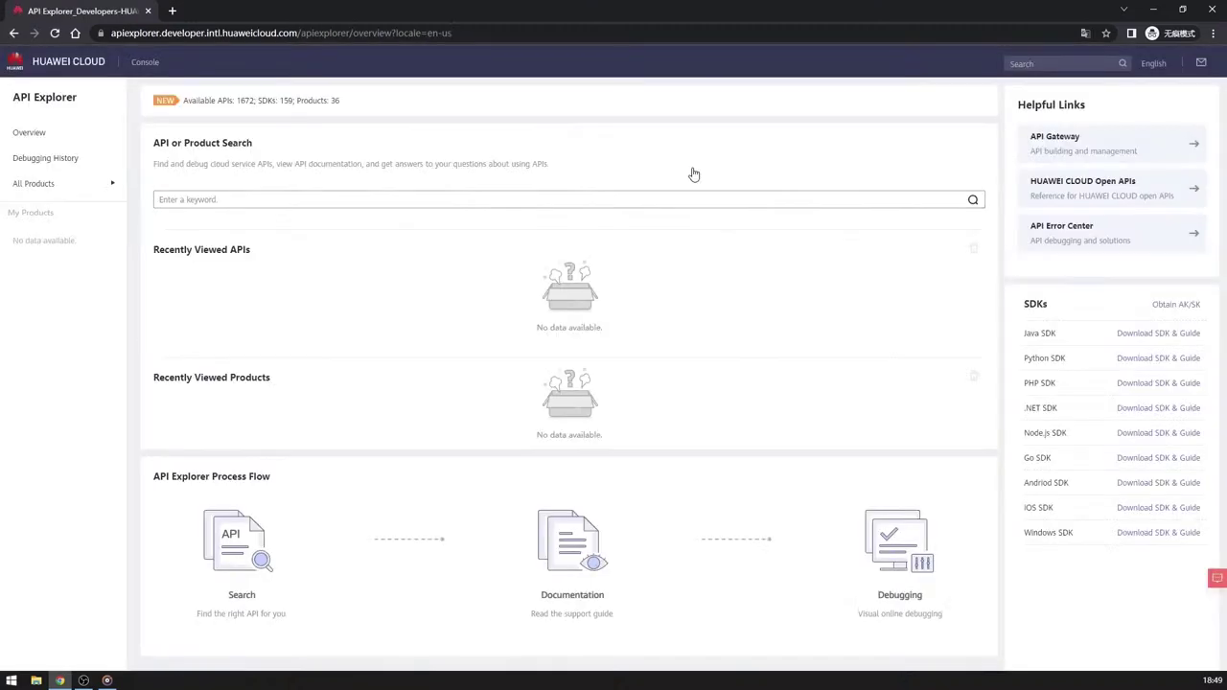
# Filter All Products by 'ecs' and open Elastic Cloud Server's CreatePostPaidServers API.
pyautogui.click(279, 198)
pyautogui.write('get')
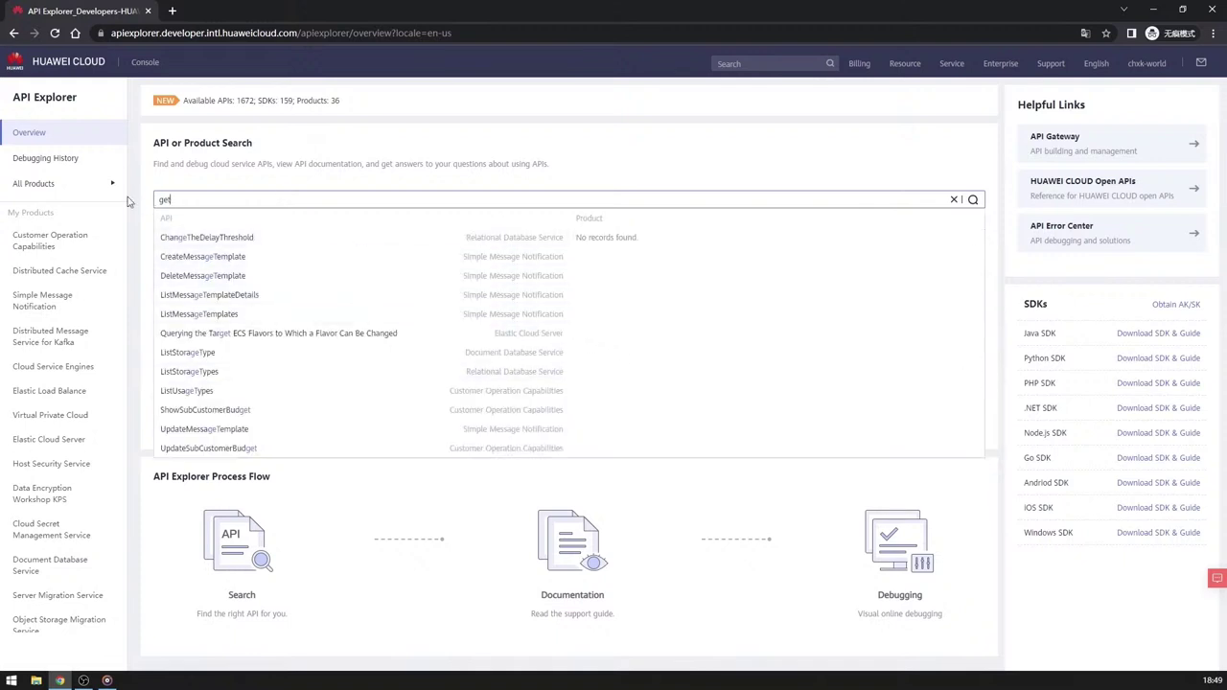
pyautogui.click(95, 187)
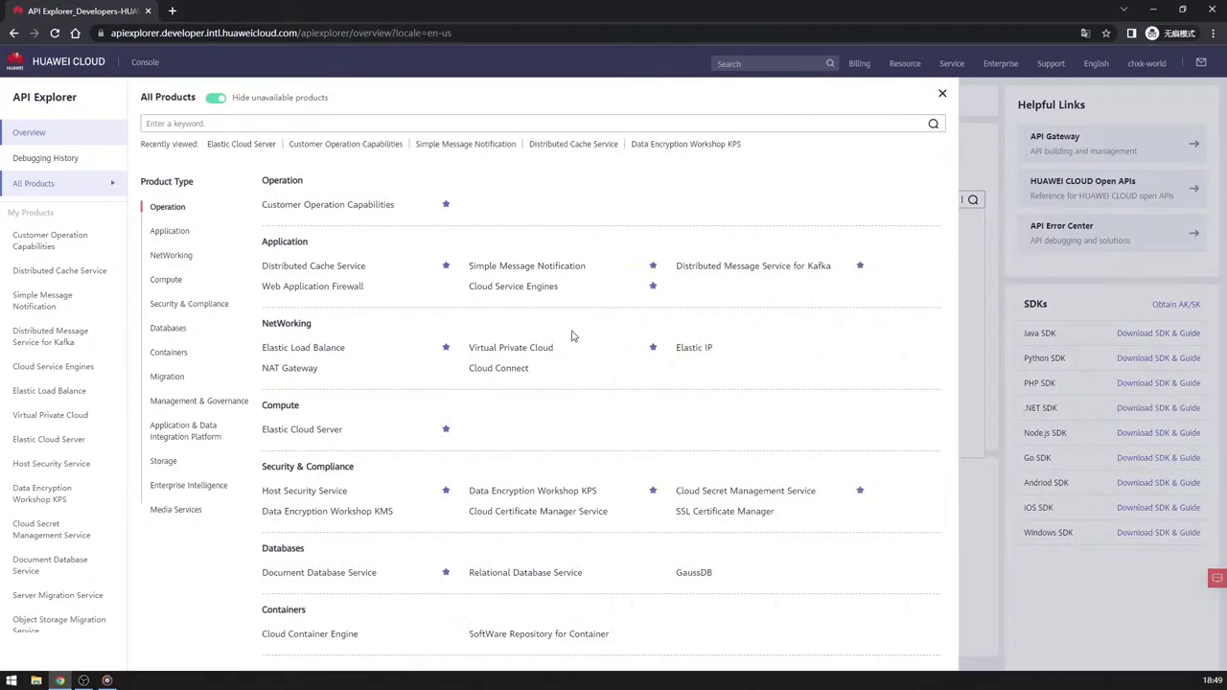
pyautogui.scroll(-6, 575, 364)
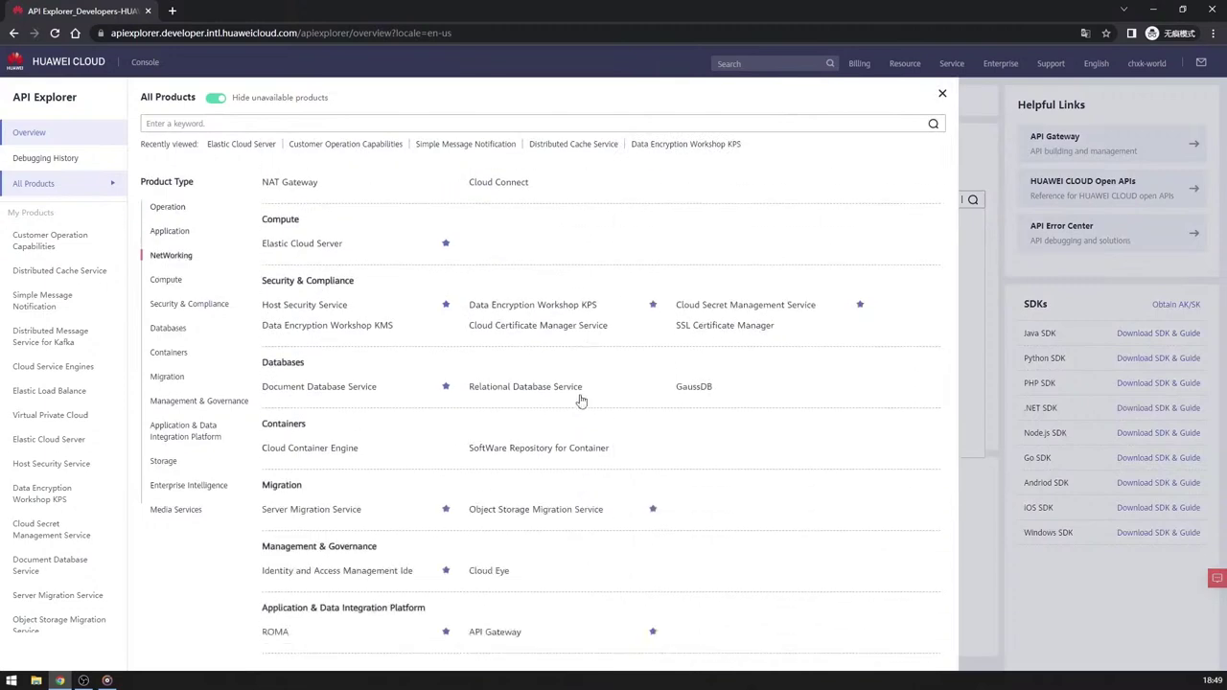
pyautogui.click(219, 122)
pyautogui.write('ecs')
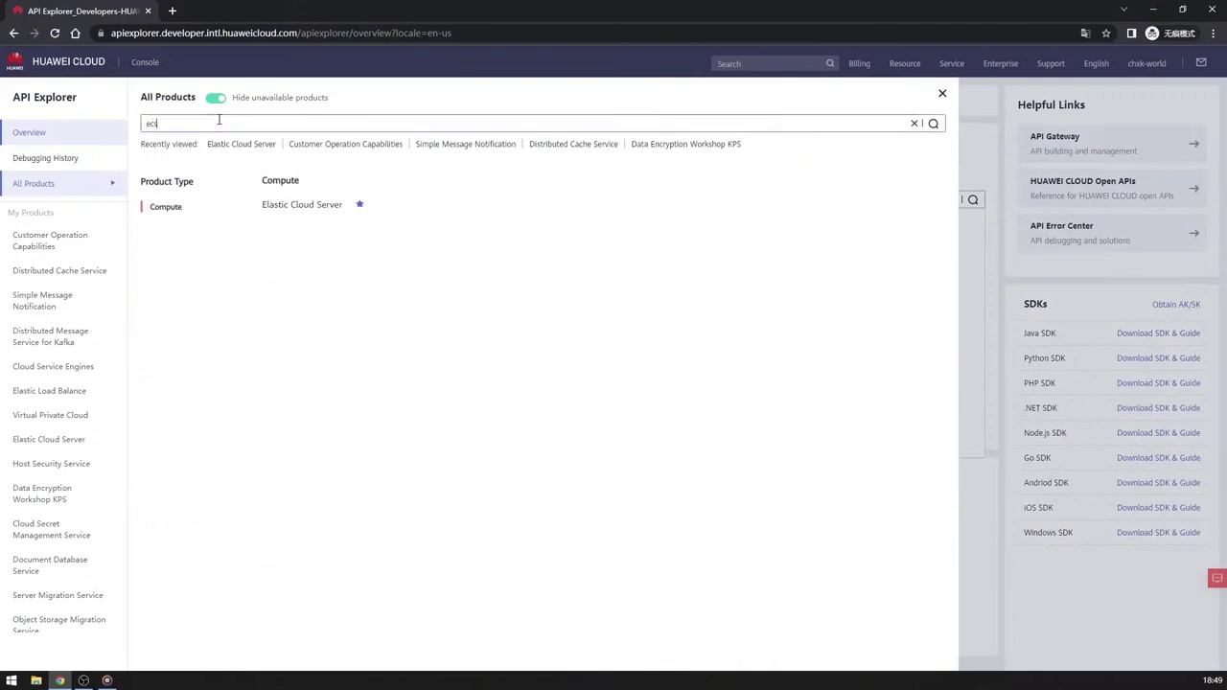
pyautogui.click(300, 207)
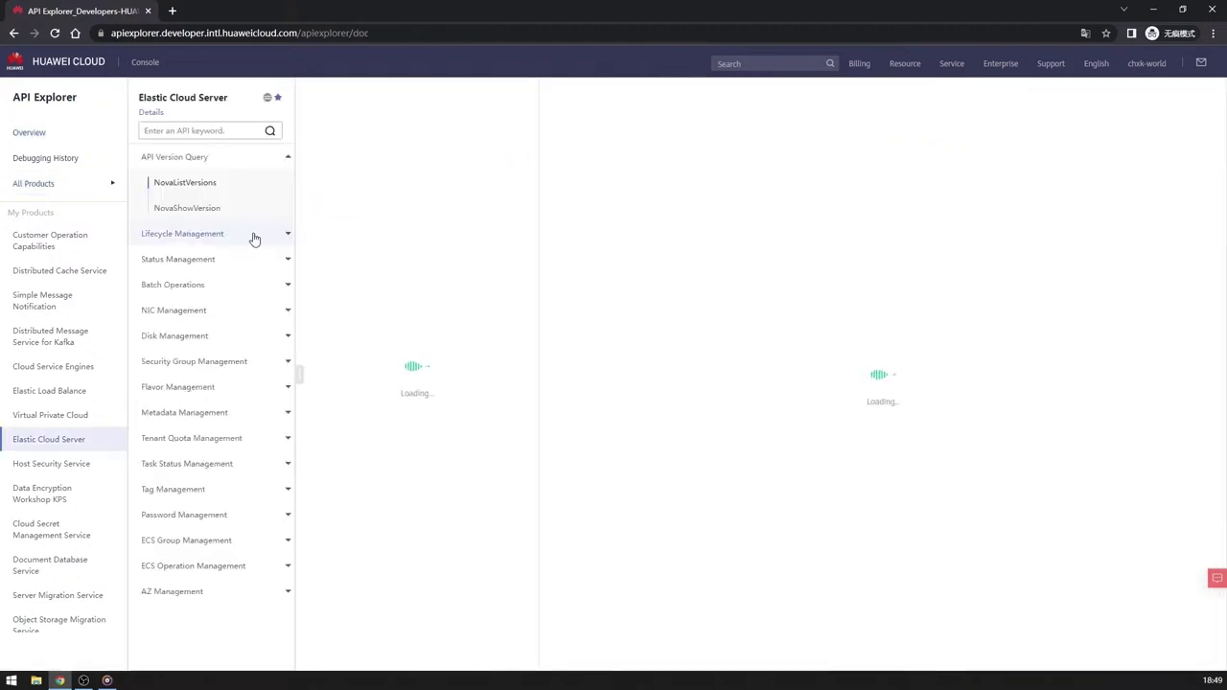
pyautogui.click(196, 233)
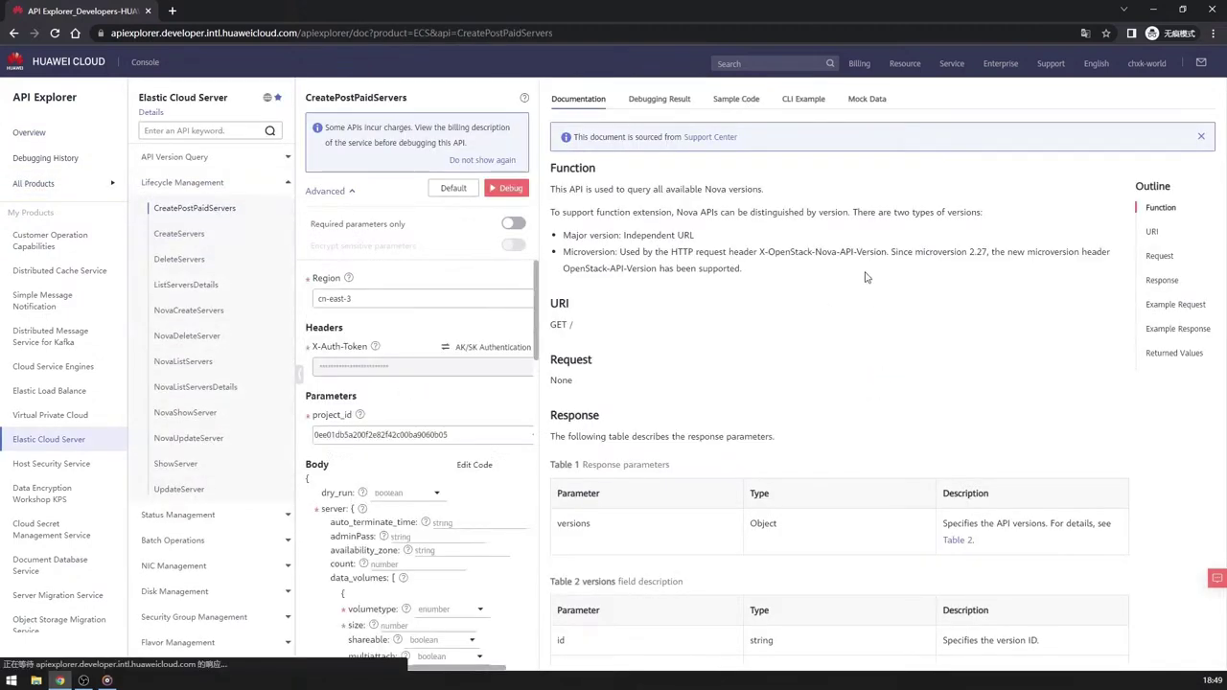
# Scroll the CreatePostPaidServers docs and jump to the Function, URI and Request sections.
pyautogui.scroll(-10, 809, 251)
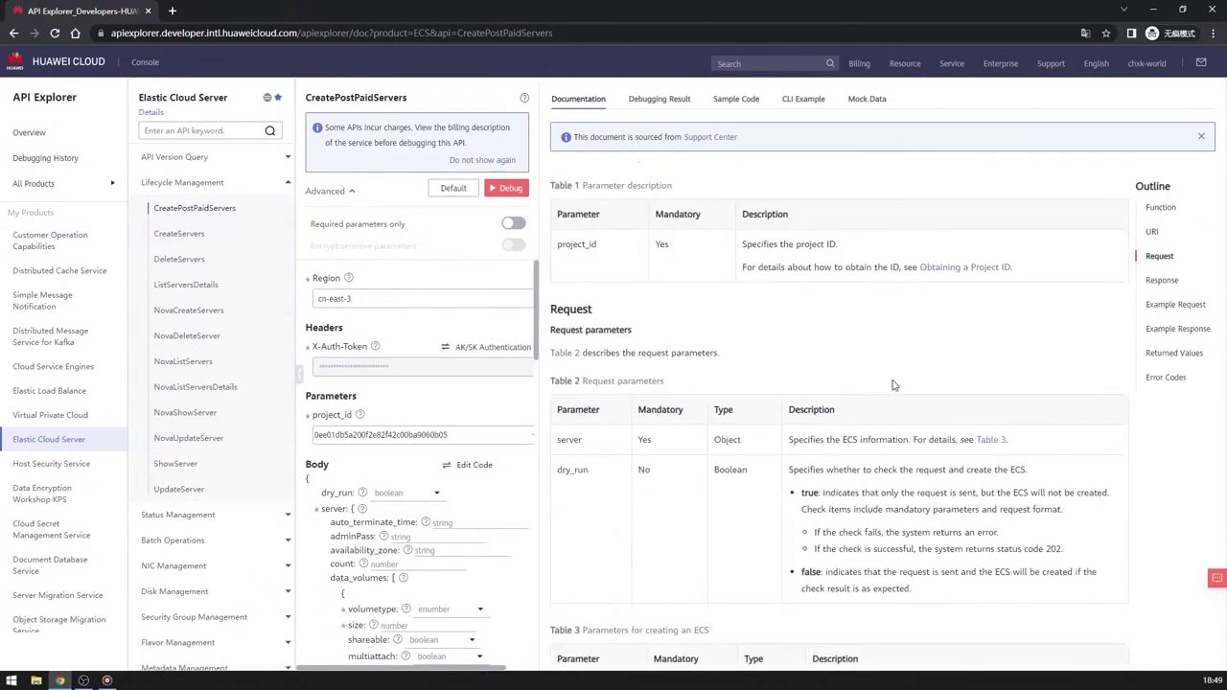
pyautogui.scroll(-10, 892, 382)
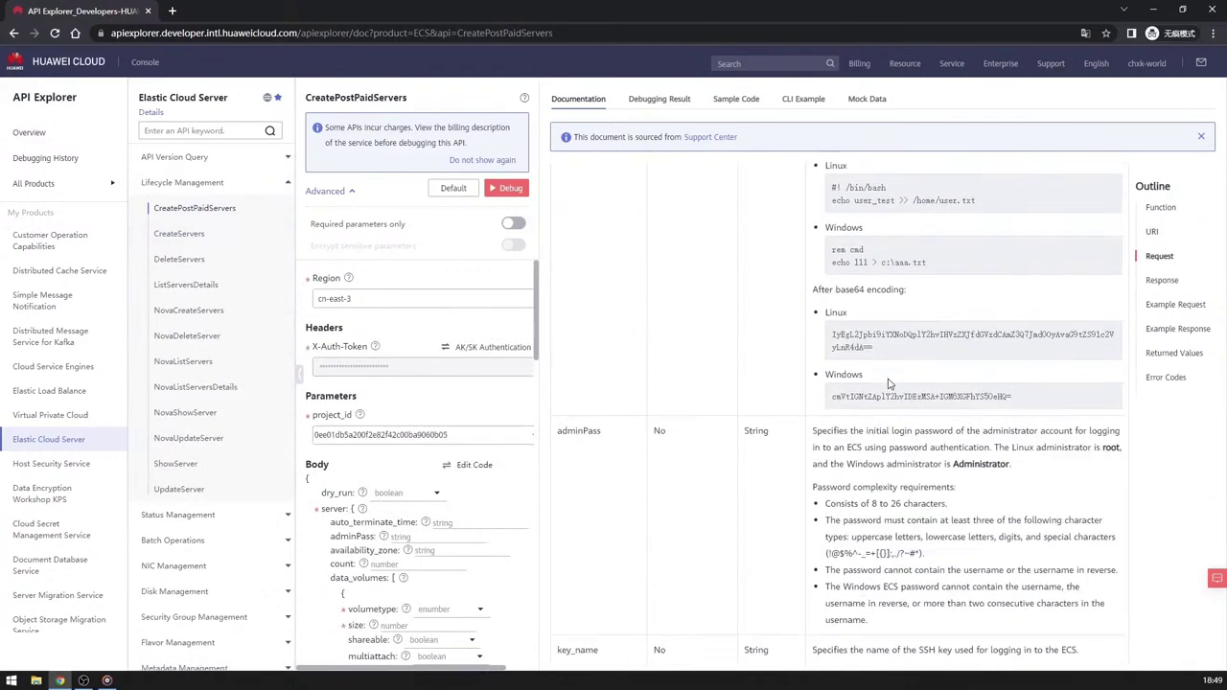
pyautogui.scroll(-10, 887, 379)
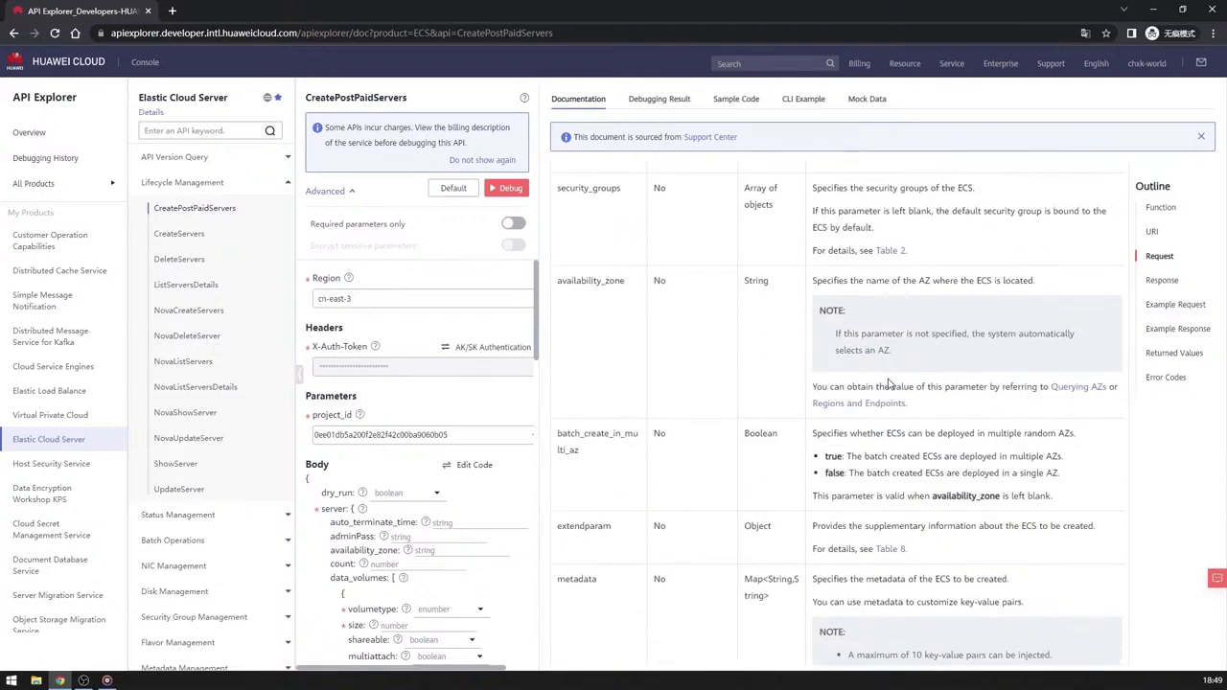
pyautogui.click(1160, 207)
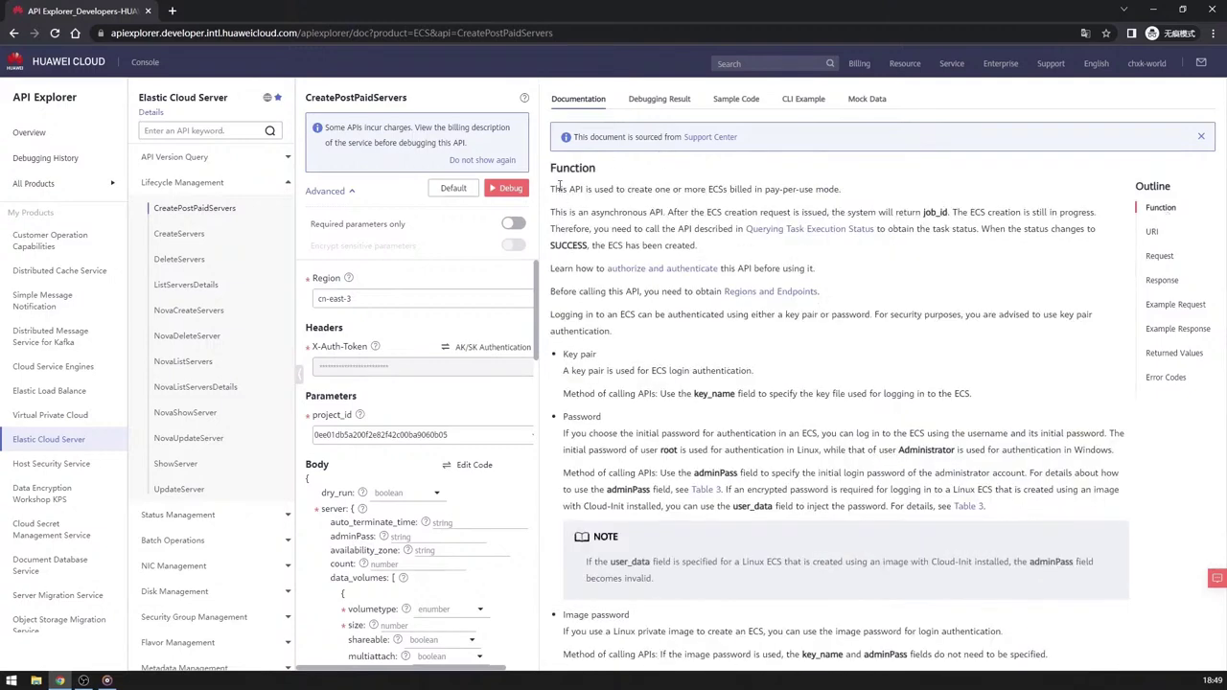
pyautogui.click(1158, 234)
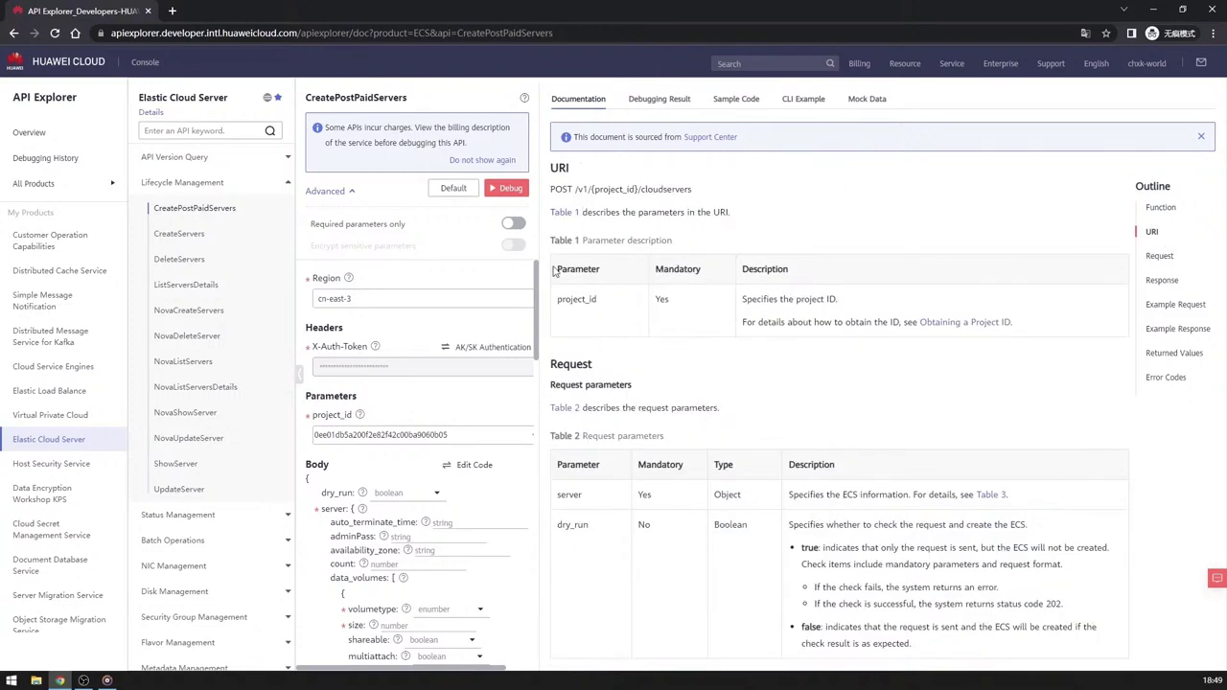
pyautogui.click(1158, 257)
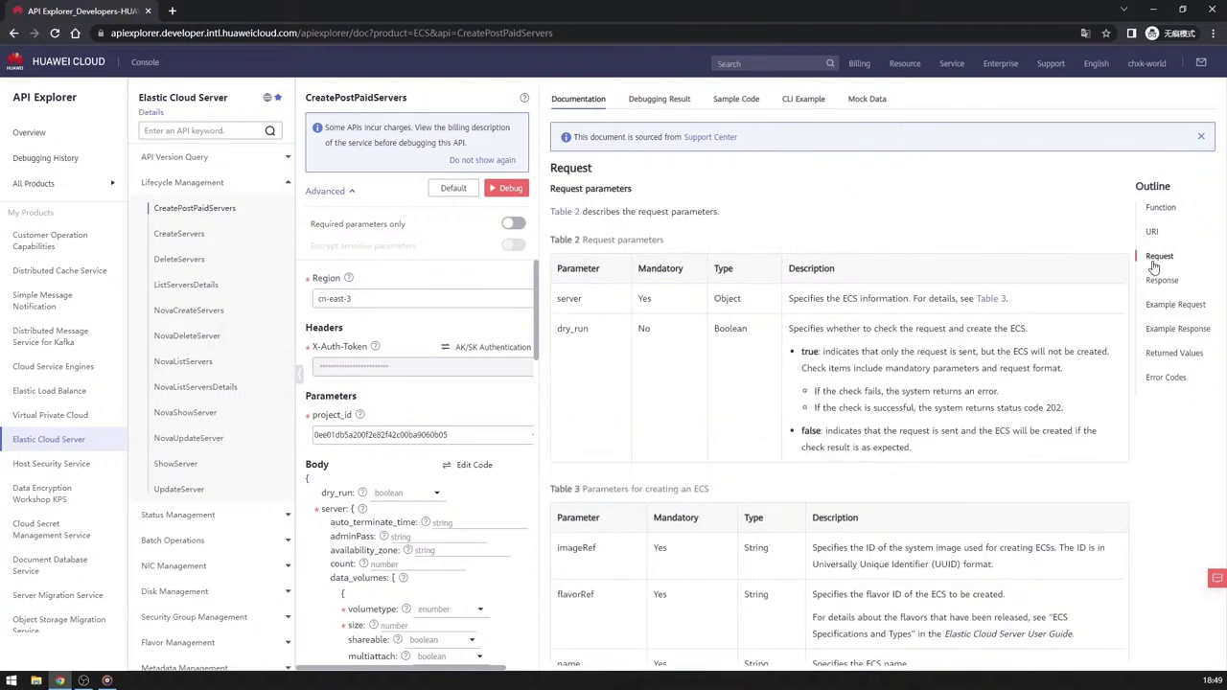
# Jump to Response, Example Request and Example Response, then expand API Version Query.
pyautogui.click(1163, 283)
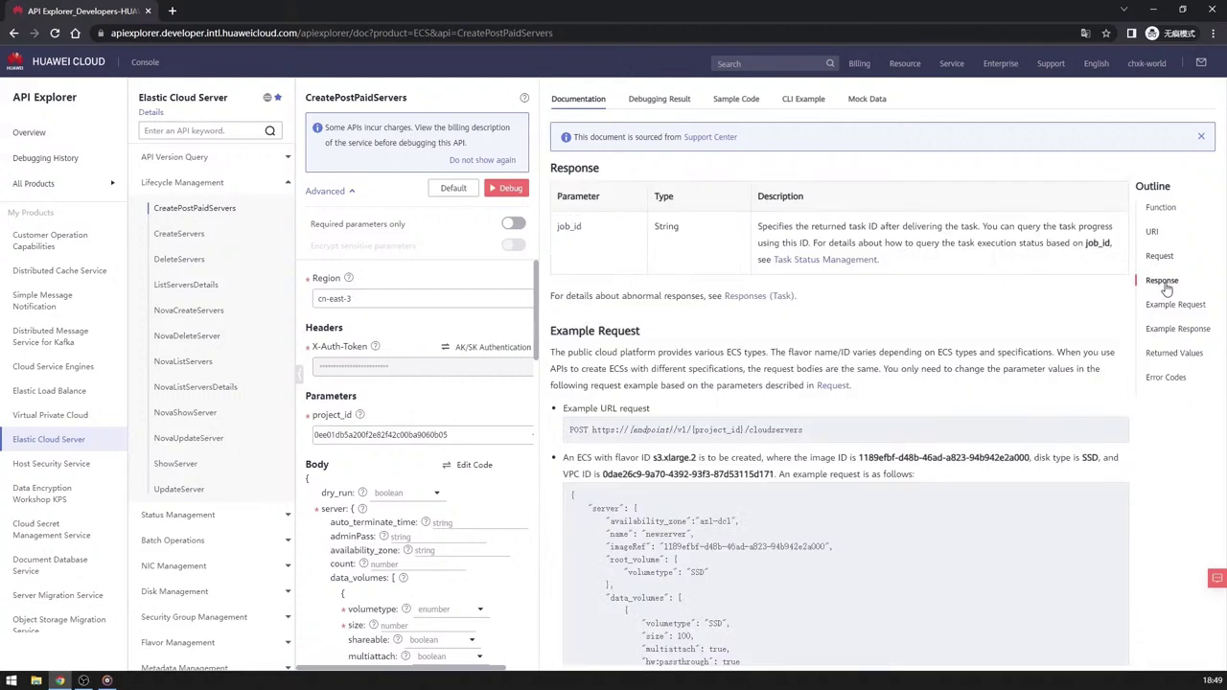
pyautogui.click(1173, 307)
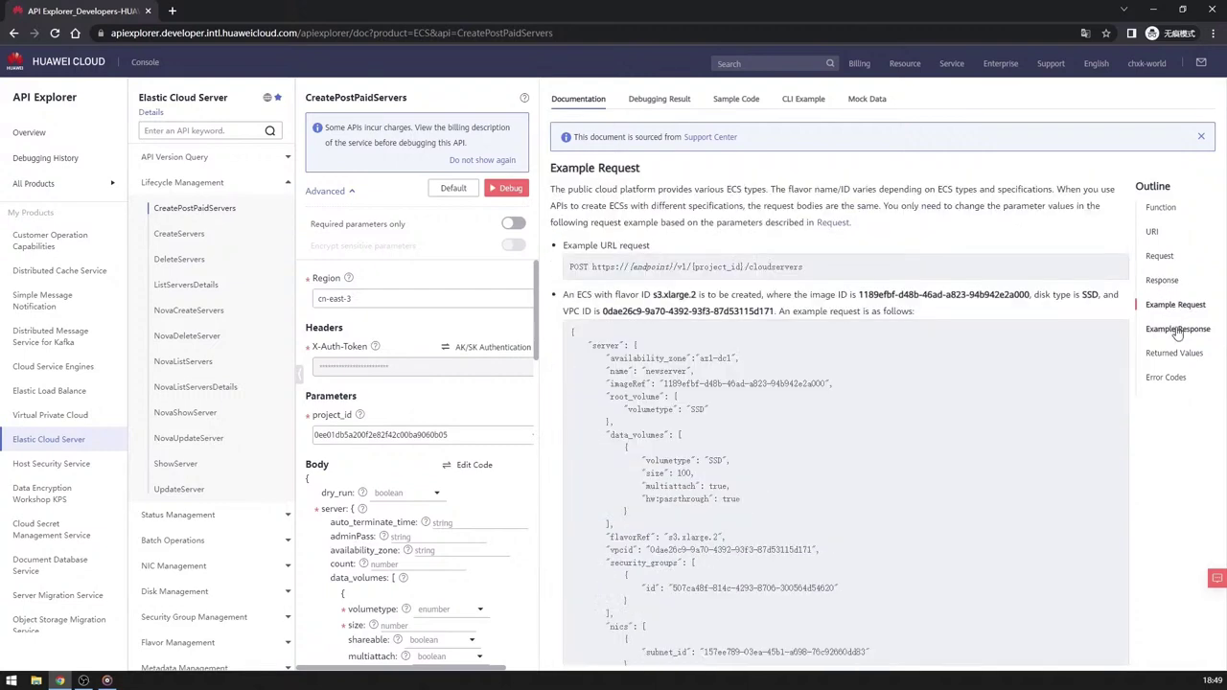
pyautogui.click(1177, 331)
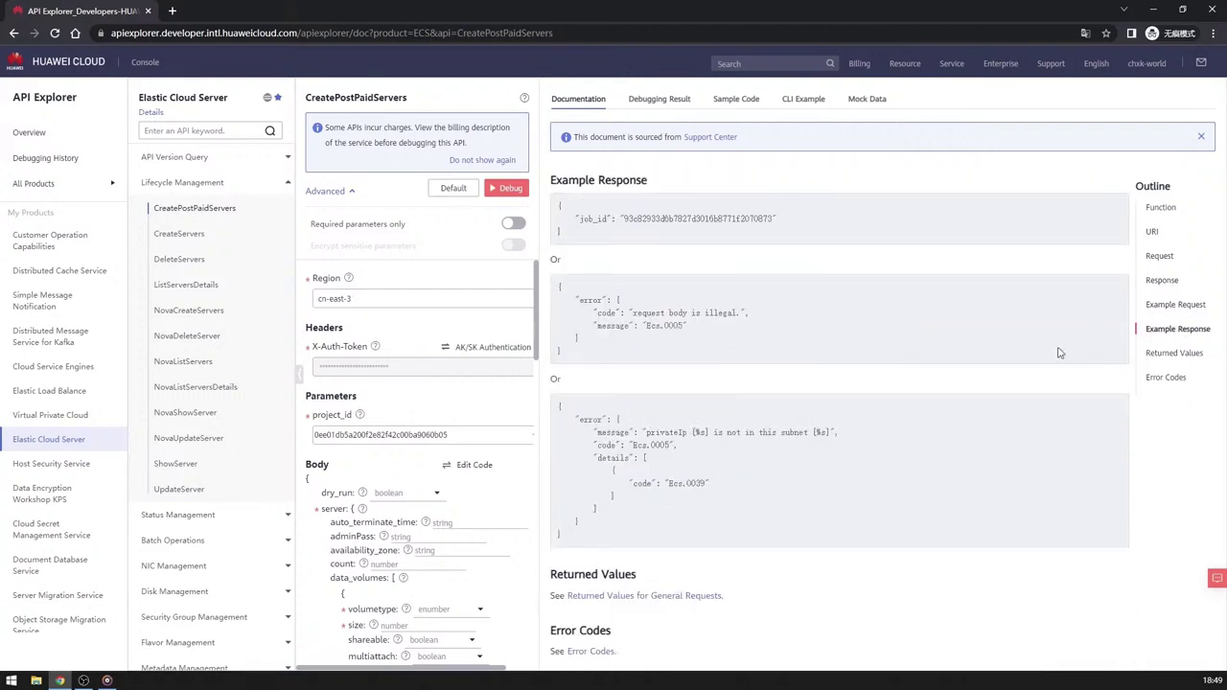
pyautogui.moveTo(551, 580); pyautogui.dragTo(652, 629)
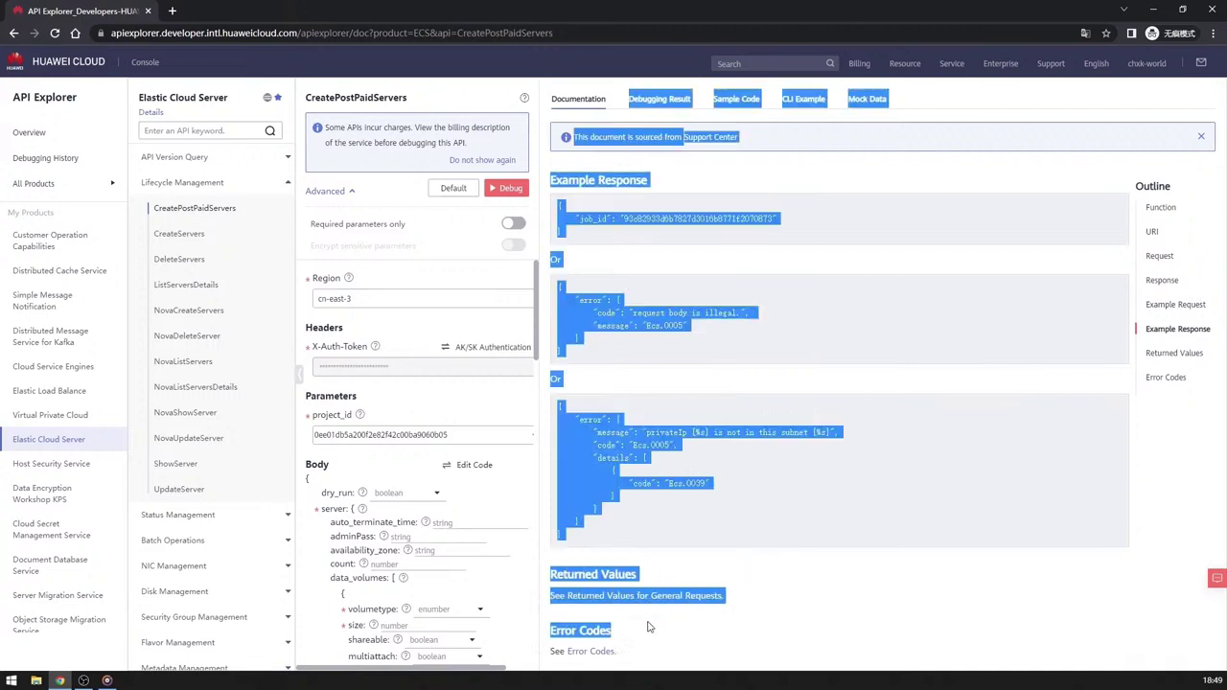
pyautogui.click(751, 627)
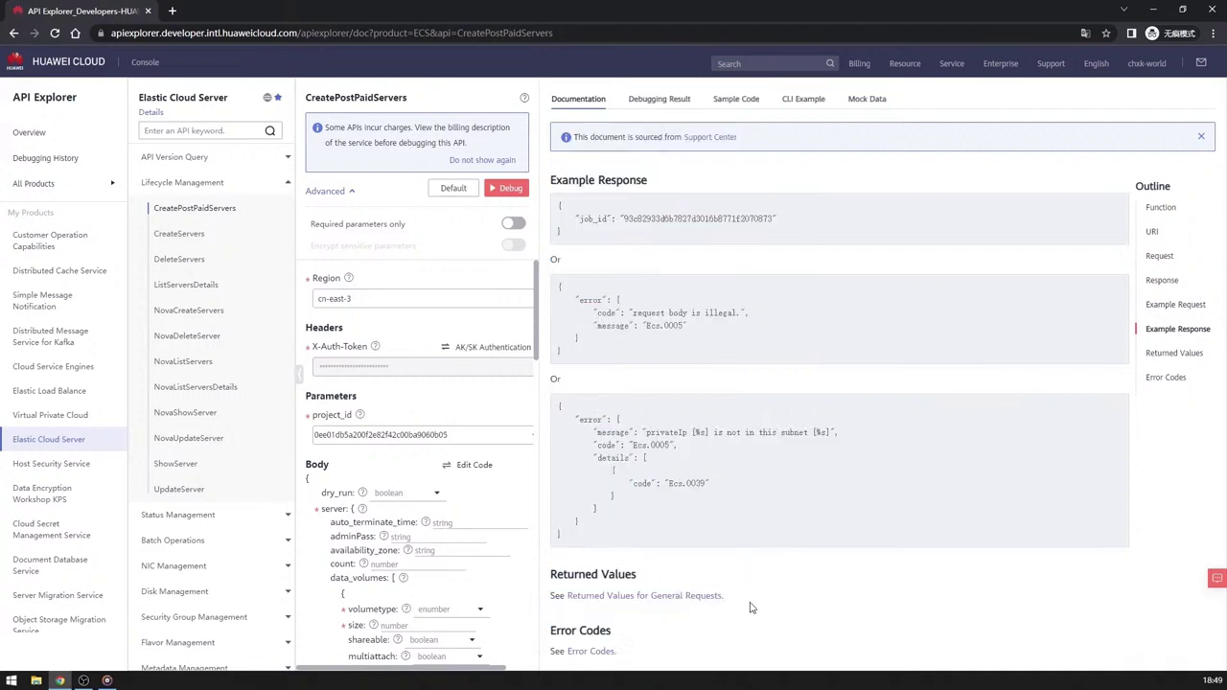
pyautogui.click(196, 157)
# Debug NovaShowVersion with api_version v1 and check its Sample Code tab.
pyautogui.click(211, 210)
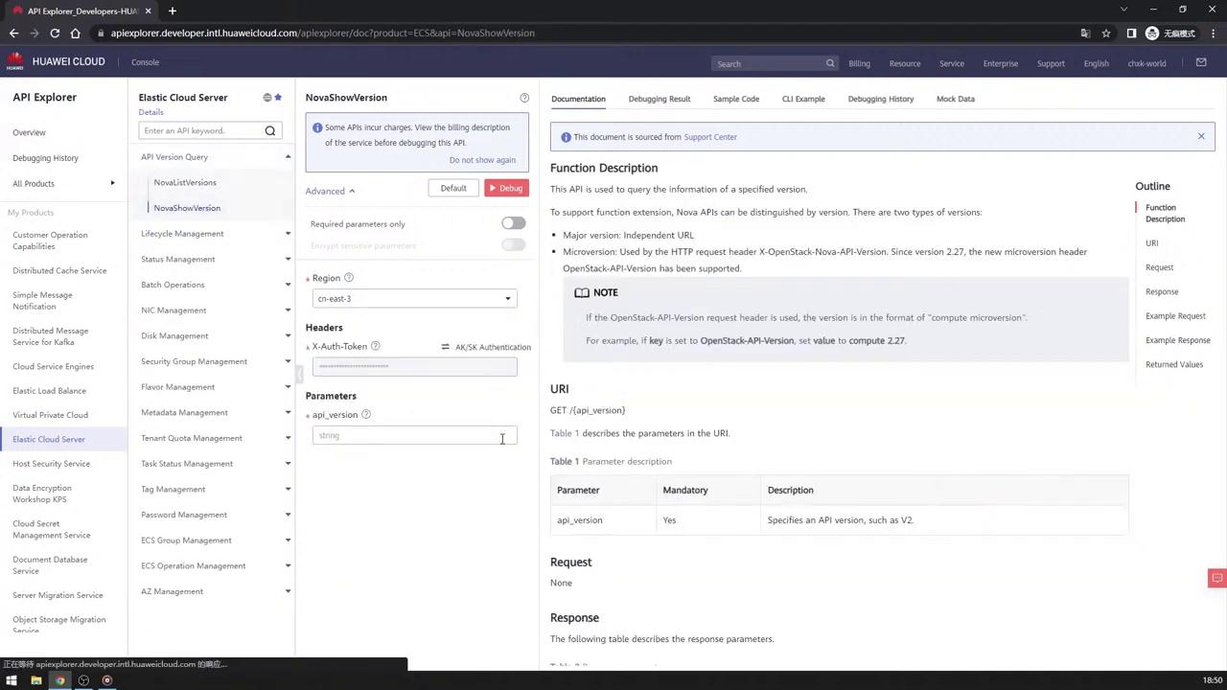
pyautogui.click(376, 437)
pyautogui.write('v1')
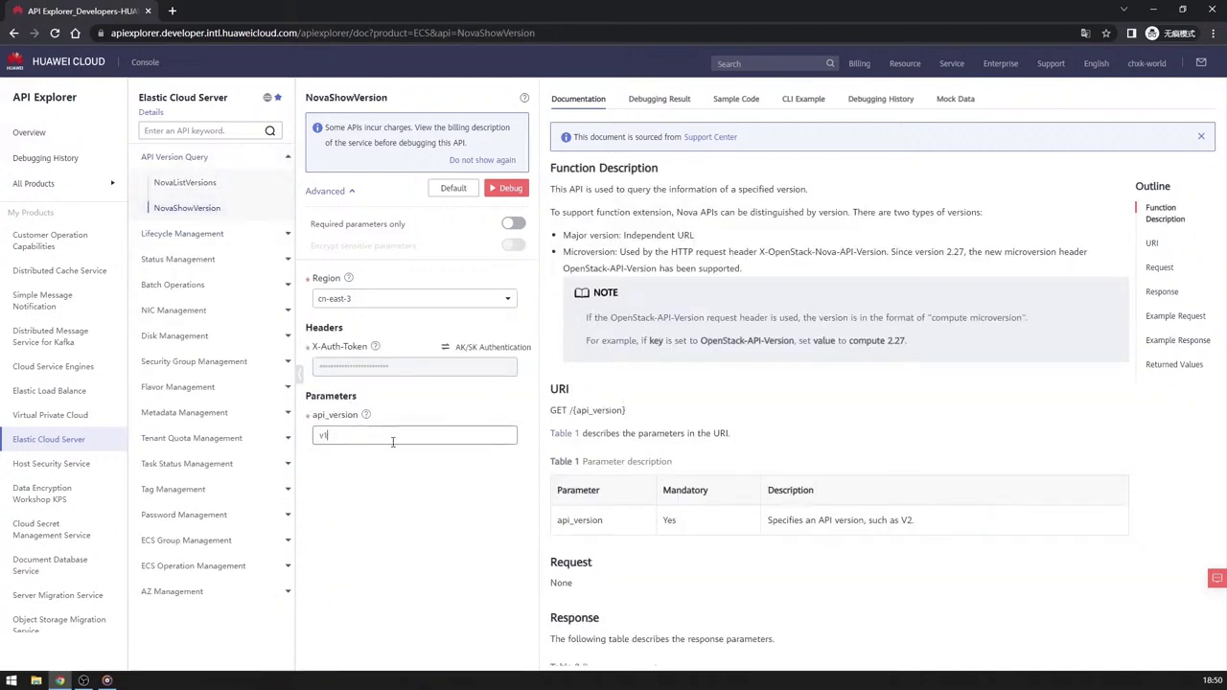
pyautogui.click(507, 188)
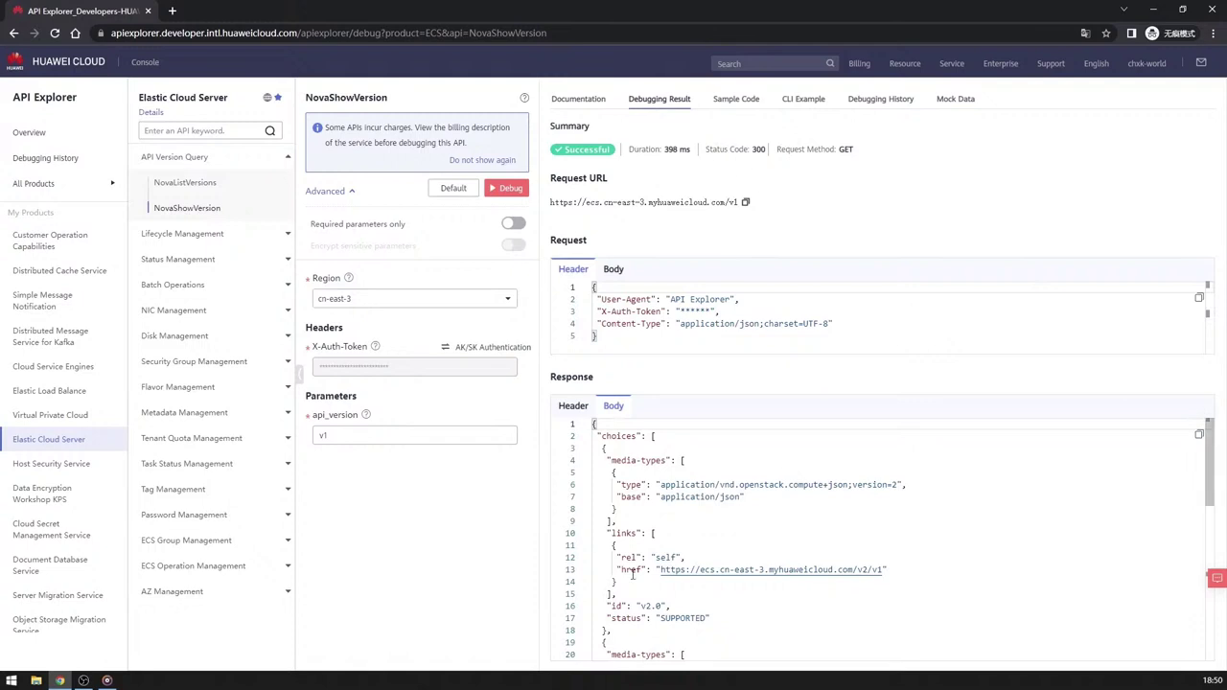
pyautogui.click(729, 102)
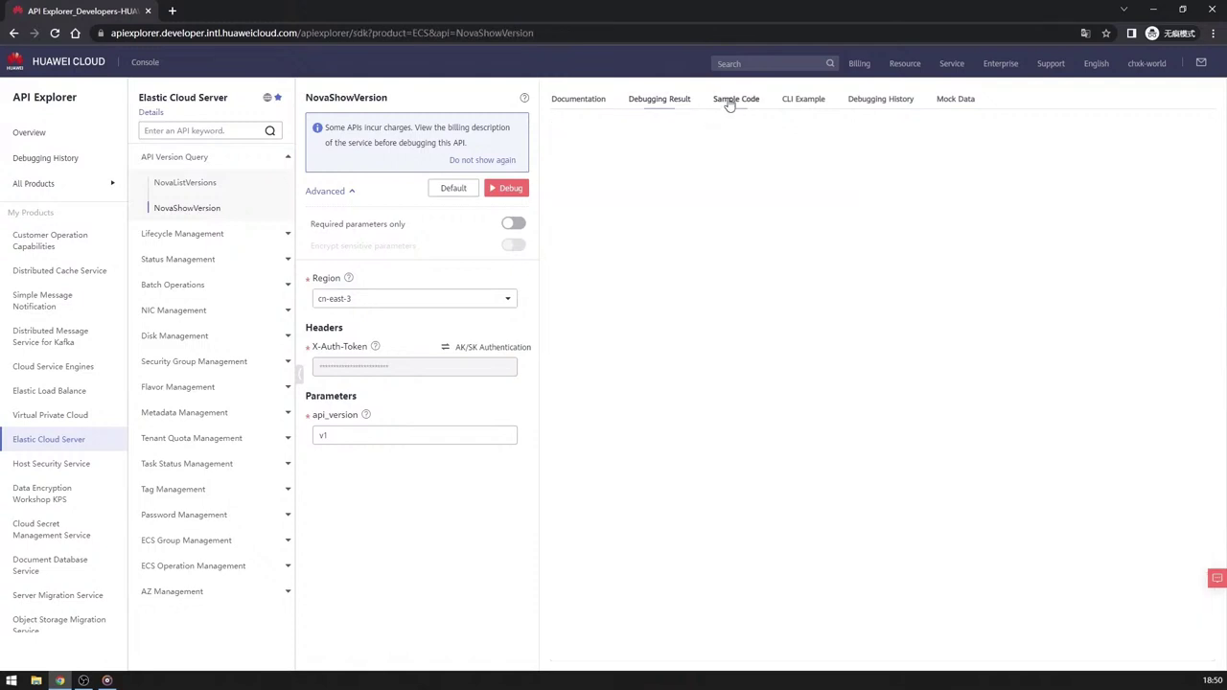
# View CreatePostPaidServers sample code in Python, Go, .NET, Nodejs, PHP and C++.
pyautogui.click(183, 240)
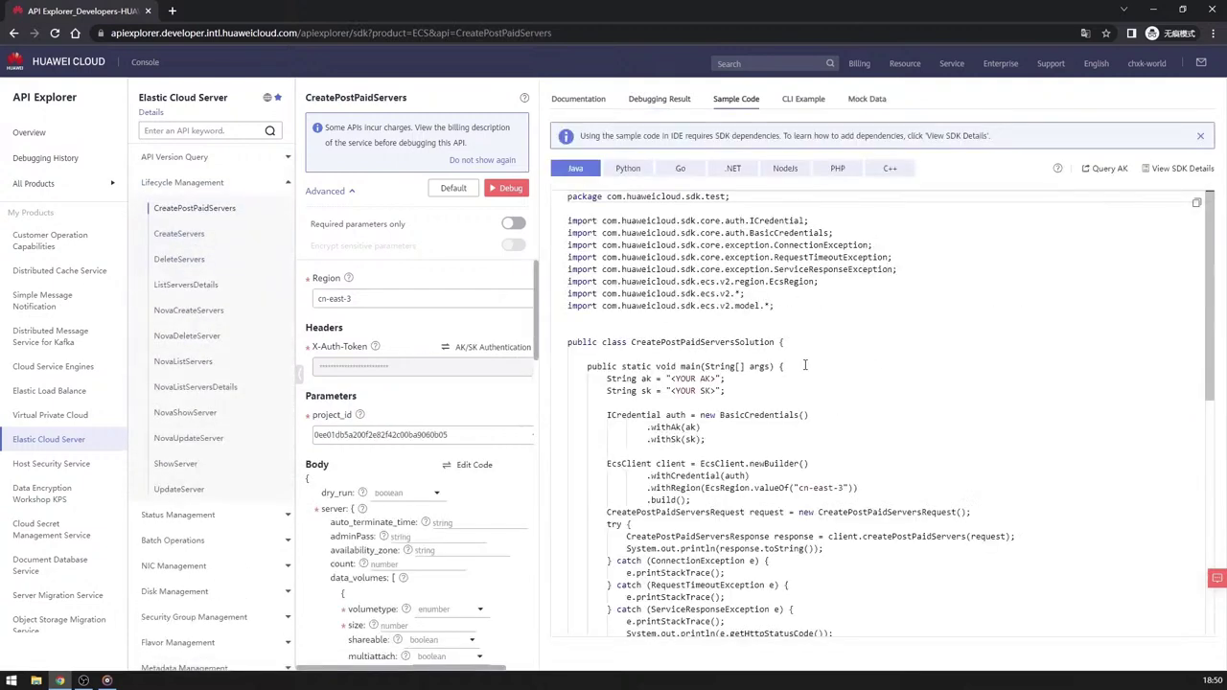
pyautogui.click(628, 168)
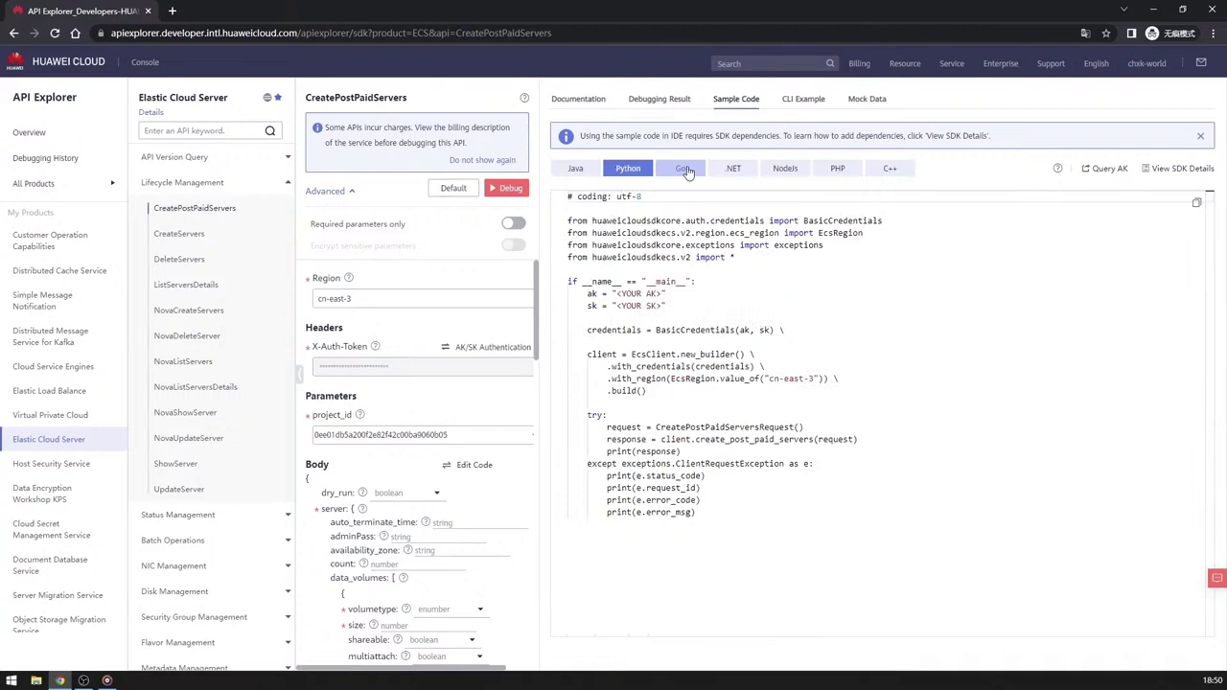
pyautogui.click(685, 171)
pyautogui.click(735, 172)
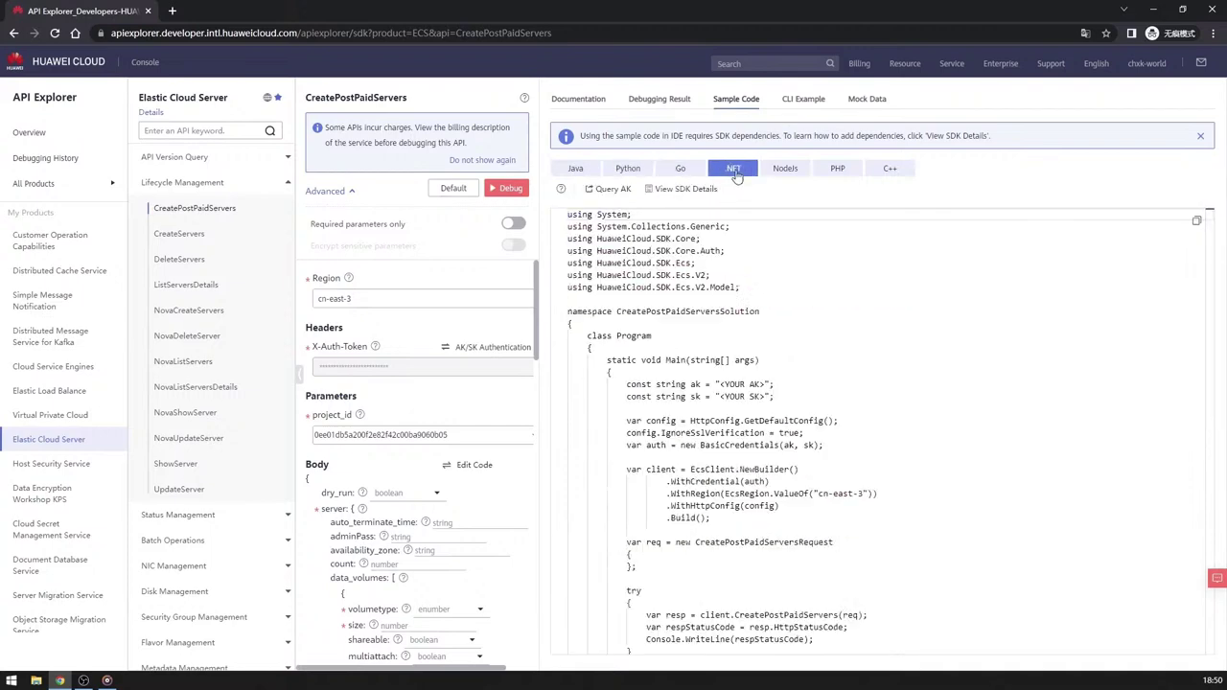
pyautogui.click(784, 172)
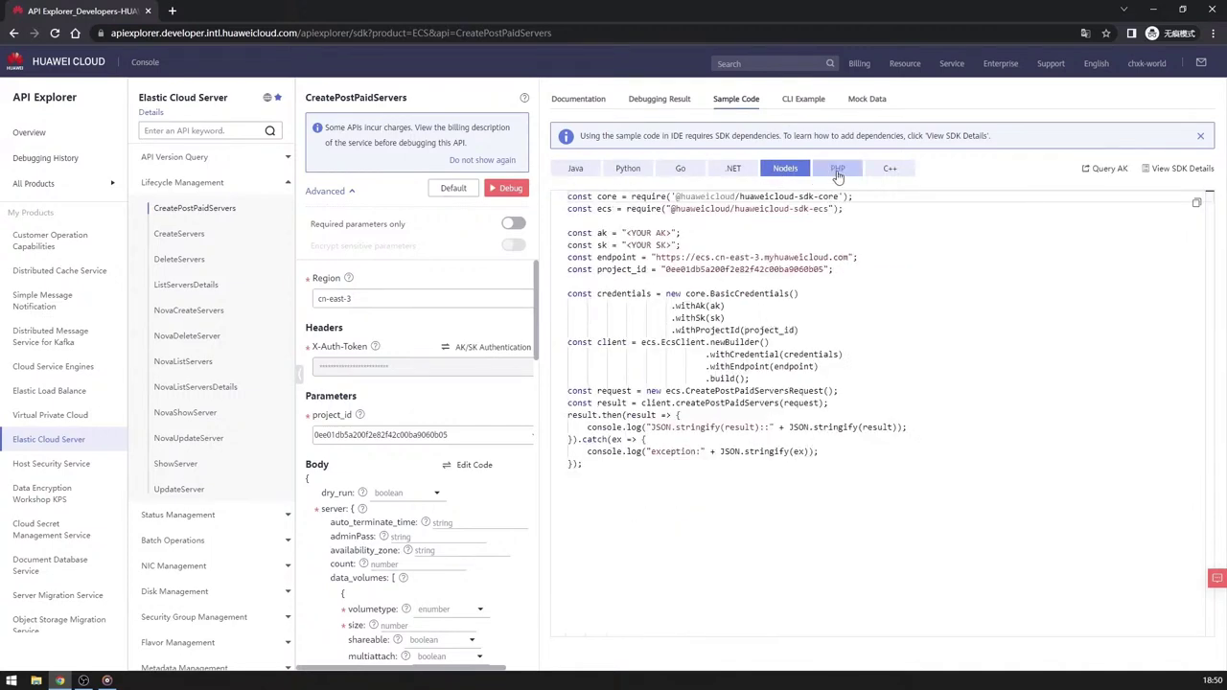
pyautogui.click(836, 170)
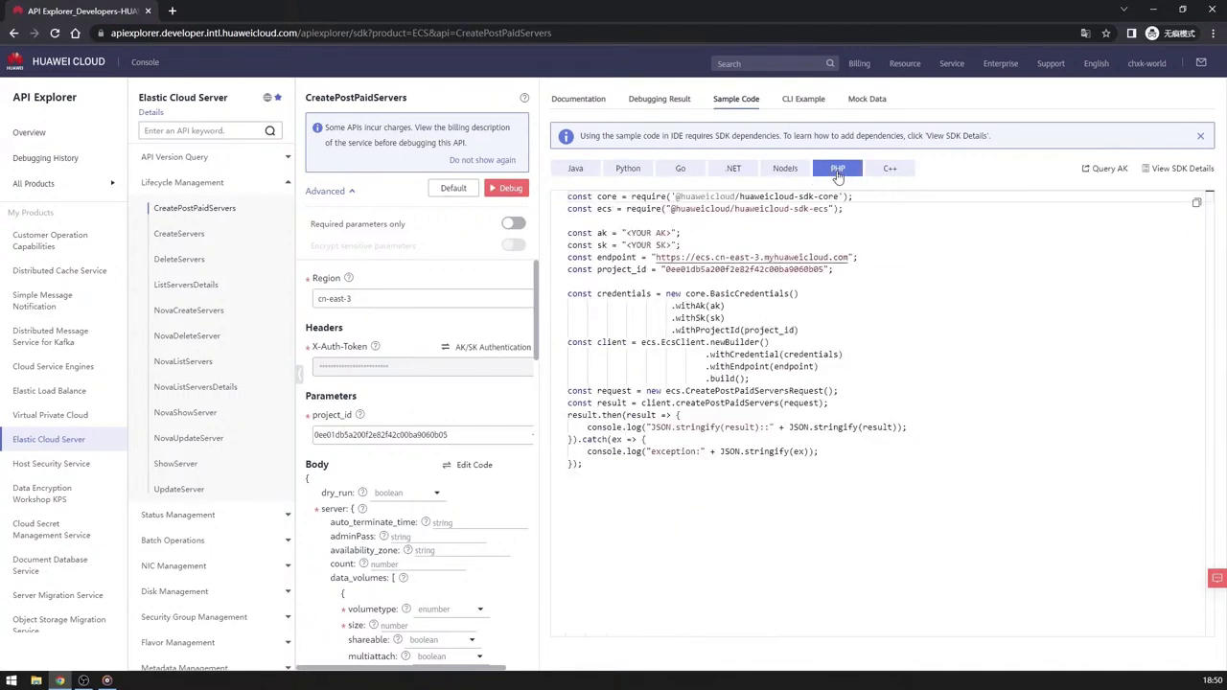
pyautogui.click(890, 170)
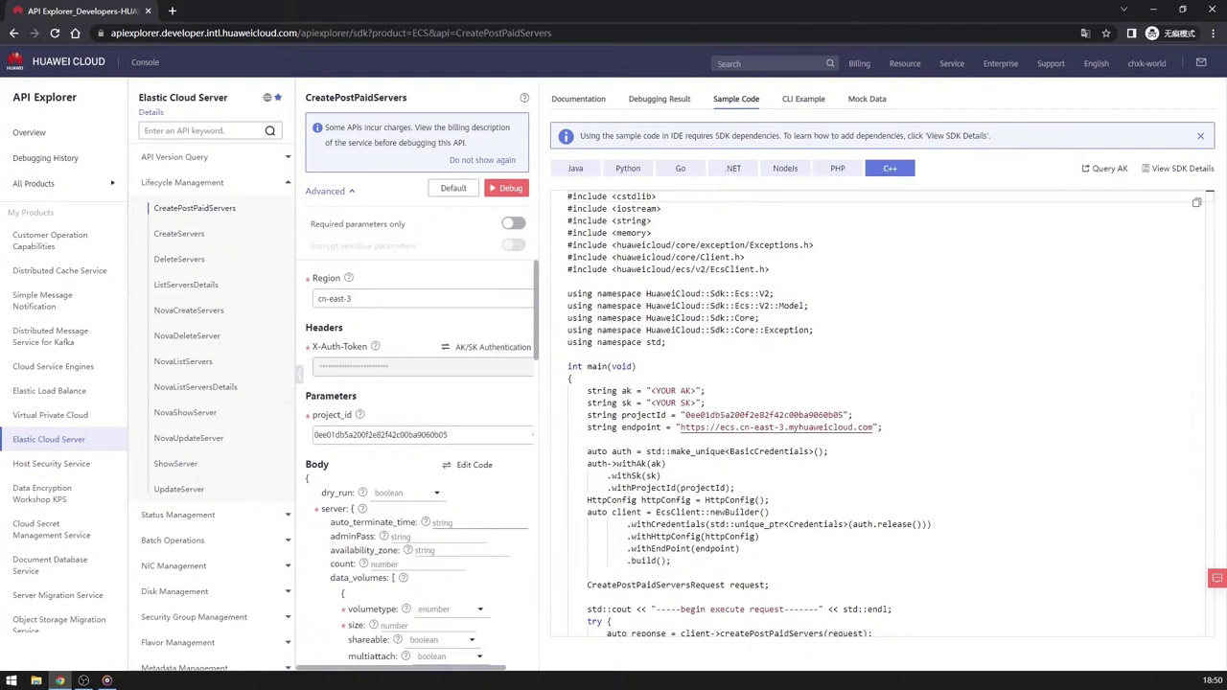
# Enter 'test' for auto_terminate_time so the C++ sample adds setAutoTerminateTime.
pyautogui.click(469, 526)
pyautogui.write('test')
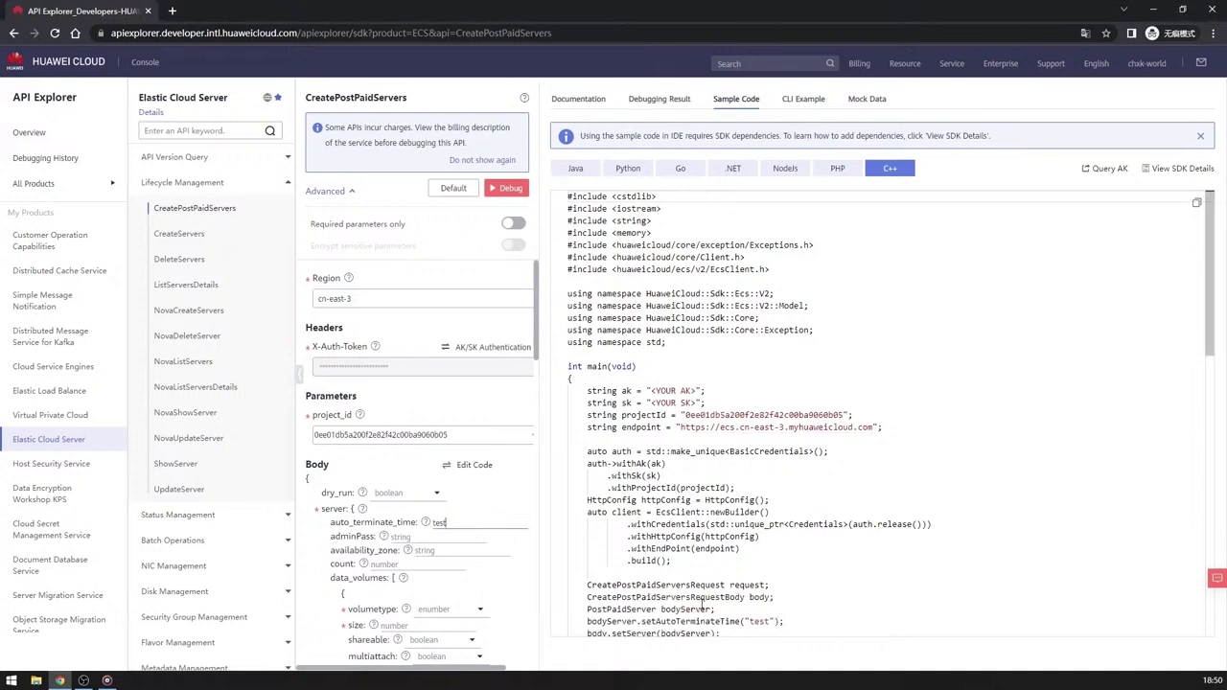
pyautogui.moveTo(784, 621); pyautogui.dragTo(587, 571)
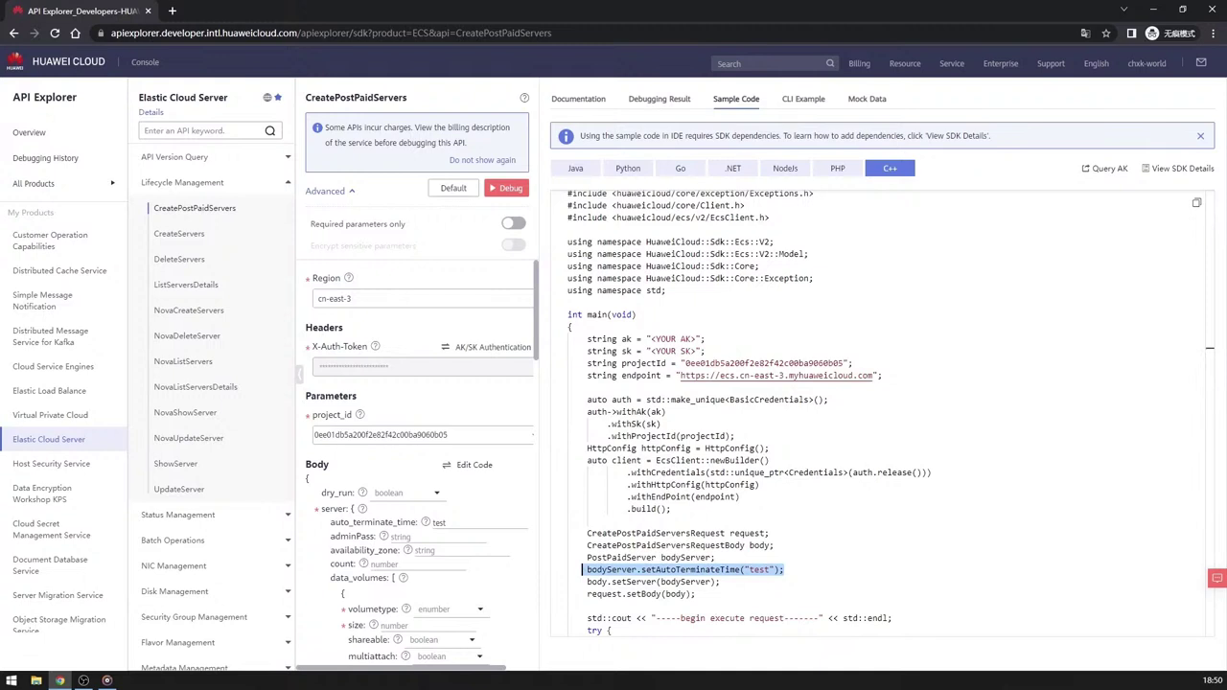
pyautogui.click(107, 681)
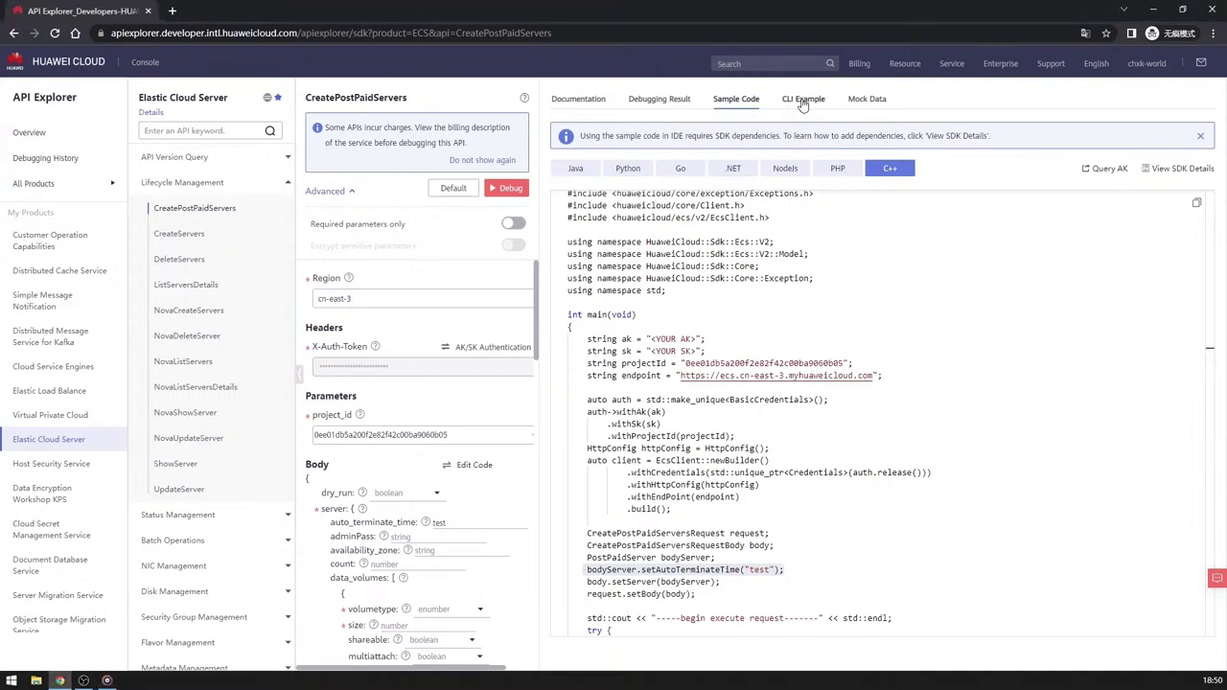
pyautogui.click(804, 101)
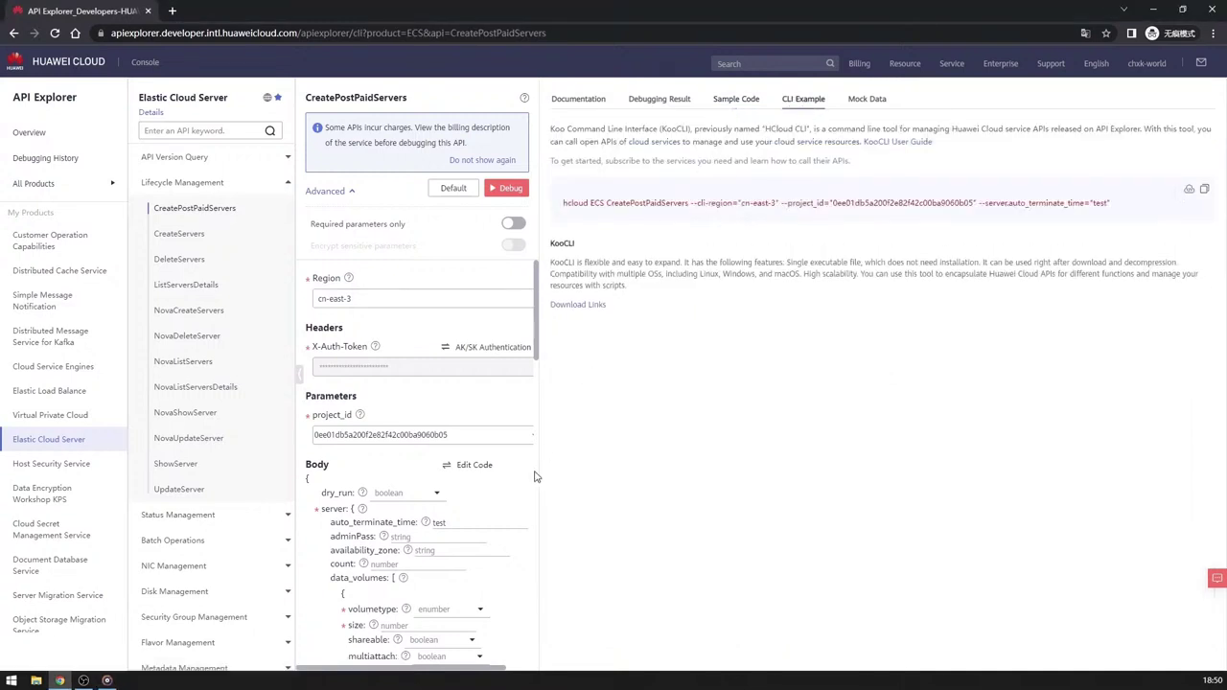
# Compare project_id and 'test' values between the KooCLI command and form, then highlight the charges notice.
pyautogui.moveTo(834, 203); pyautogui.dragTo(973, 205)
pyautogui.moveTo(452, 437); pyautogui.dragTo(311, 437)
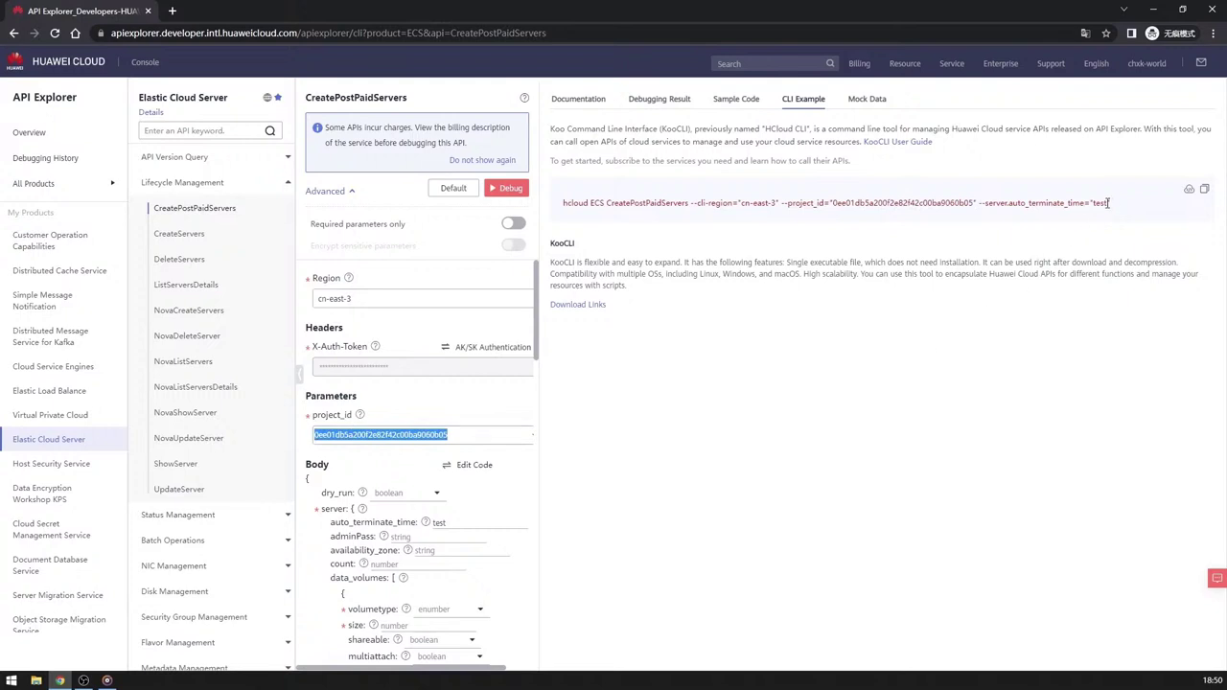
pyautogui.moveTo(1108, 203); pyautogui.dragTo(1097, 203)
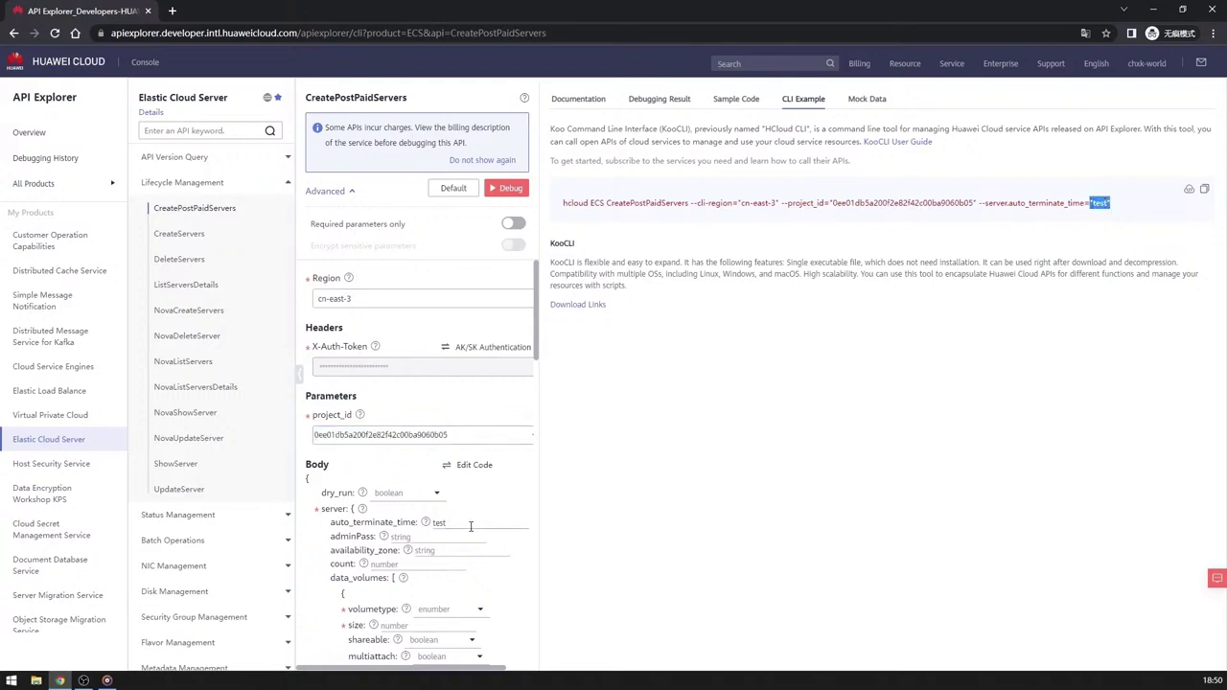
pyautogui.moveTo(458, 526); pyautogui.dragTo(433, 524)
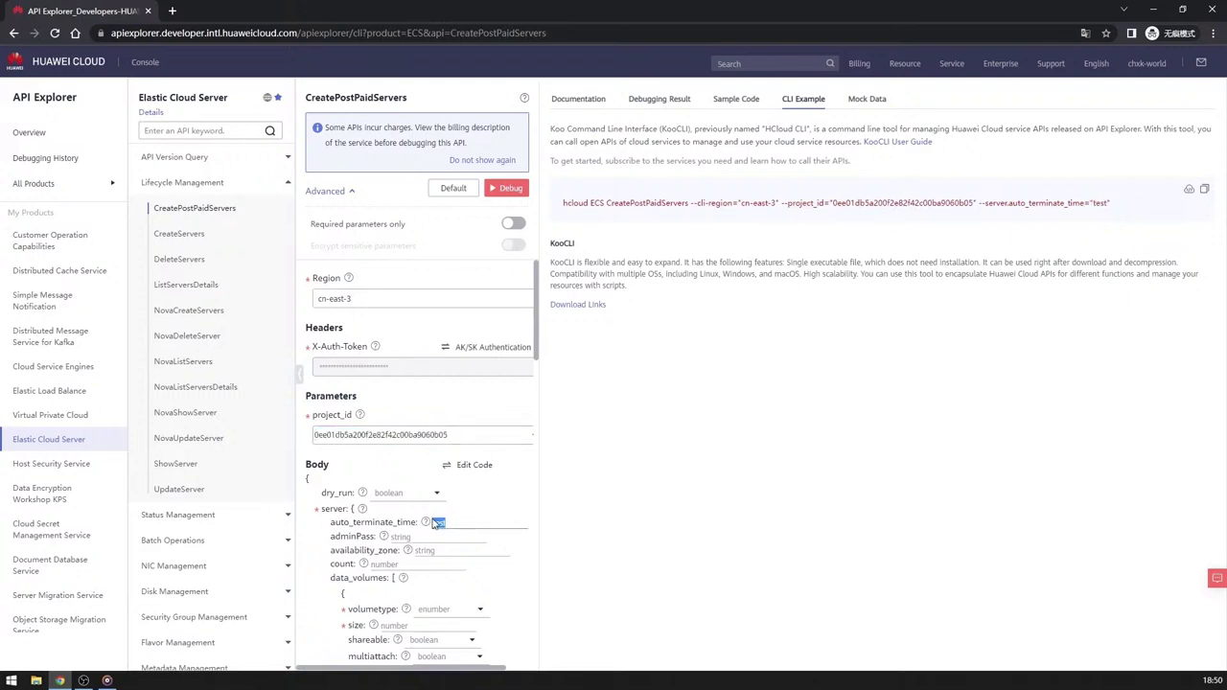
pyautogui.click(804, 486)
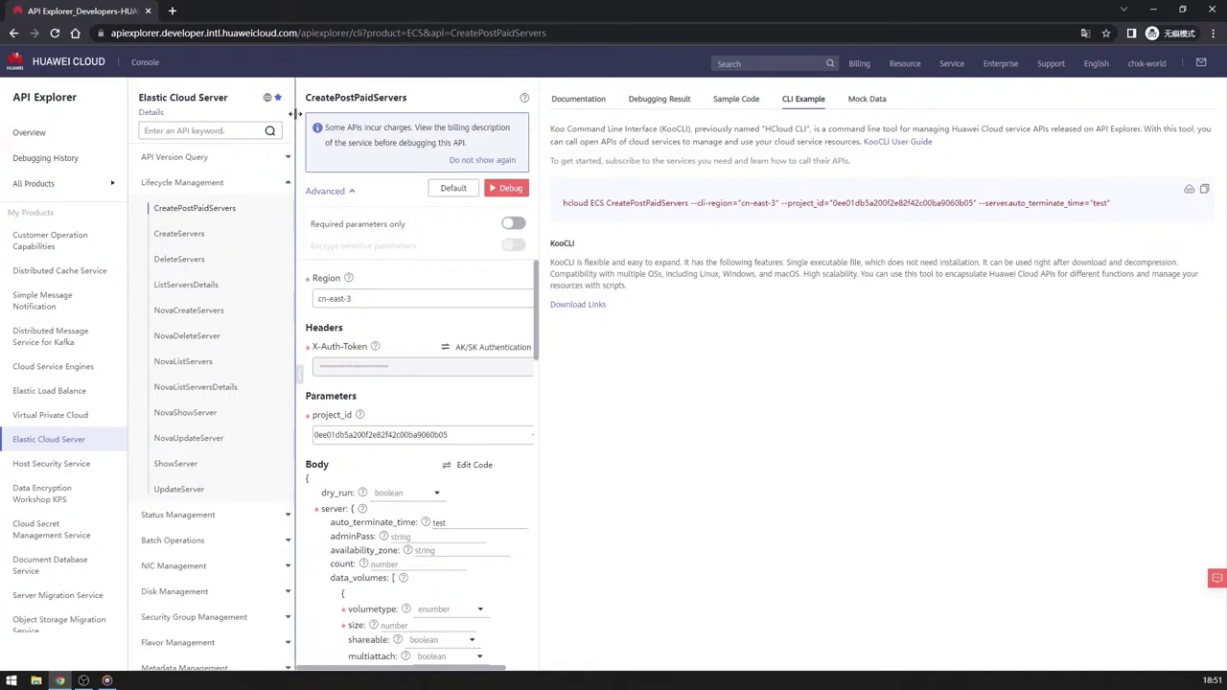
pyautogui.moveTo(309, 123); pyautogui.dragTo(471, 152)
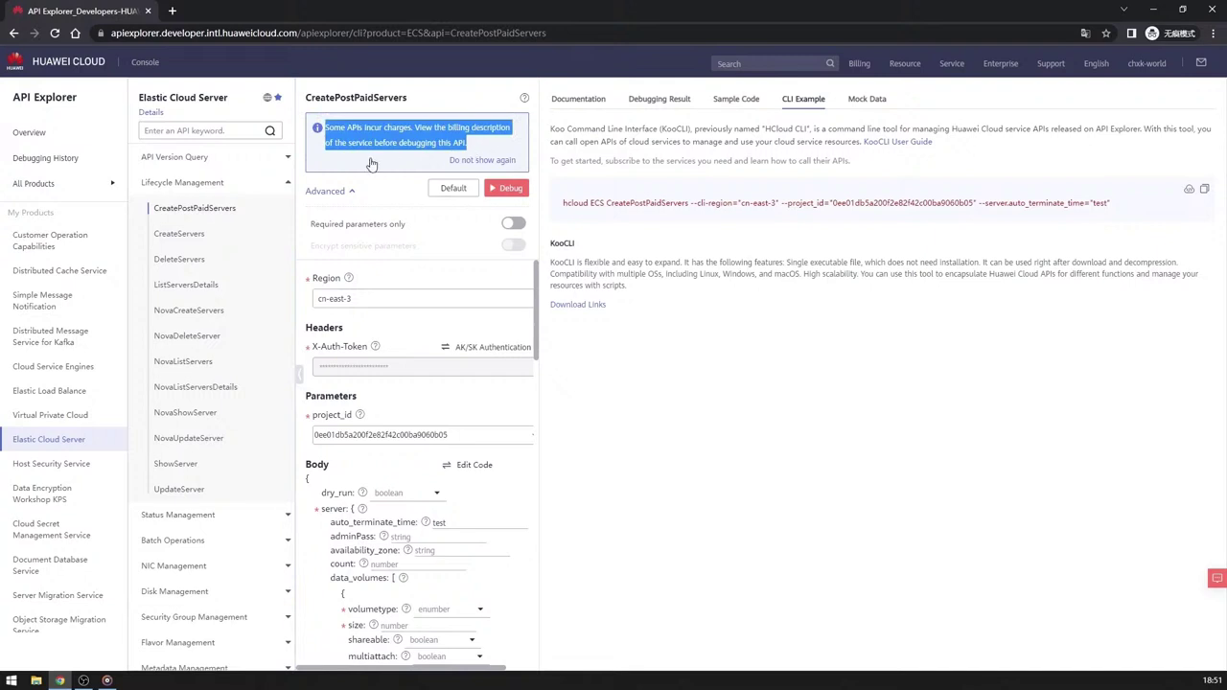
pyautogui.click(429, 101)
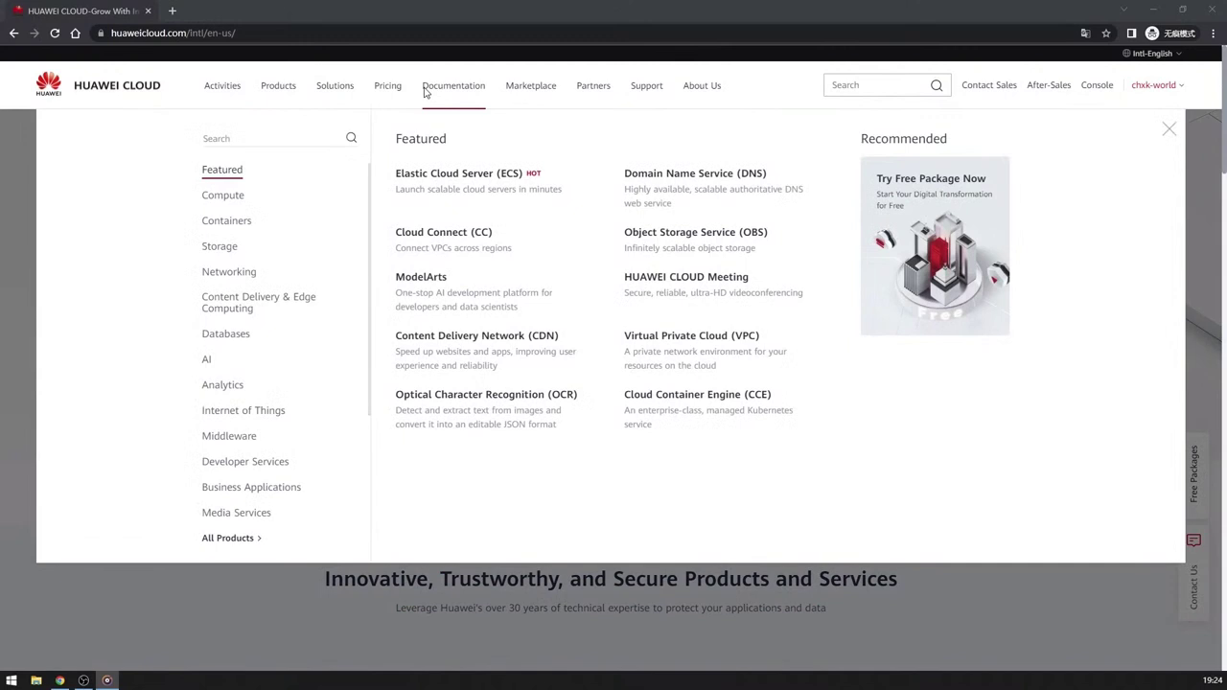
# Go to the SDK Center via Documentation's Developer Tools & Resources.
pyautogui.moveTo(422, 92)
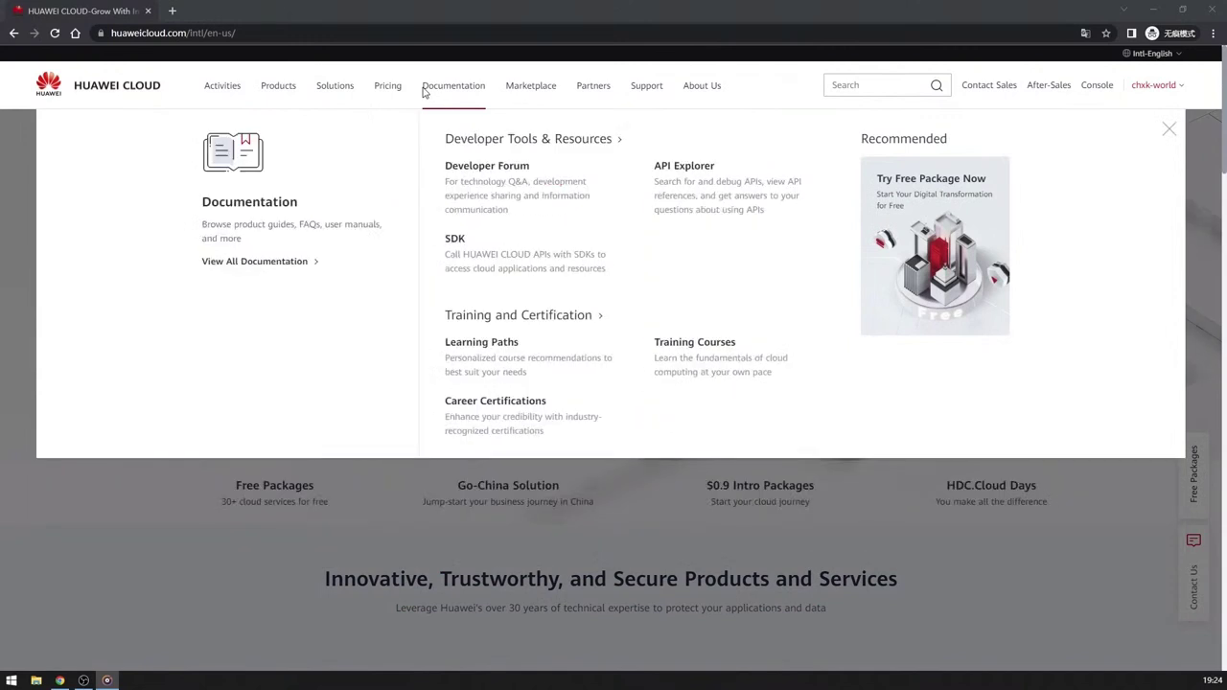
pyautogui.moveTo(420, 92); pyautogui.dragTo(486, 96)
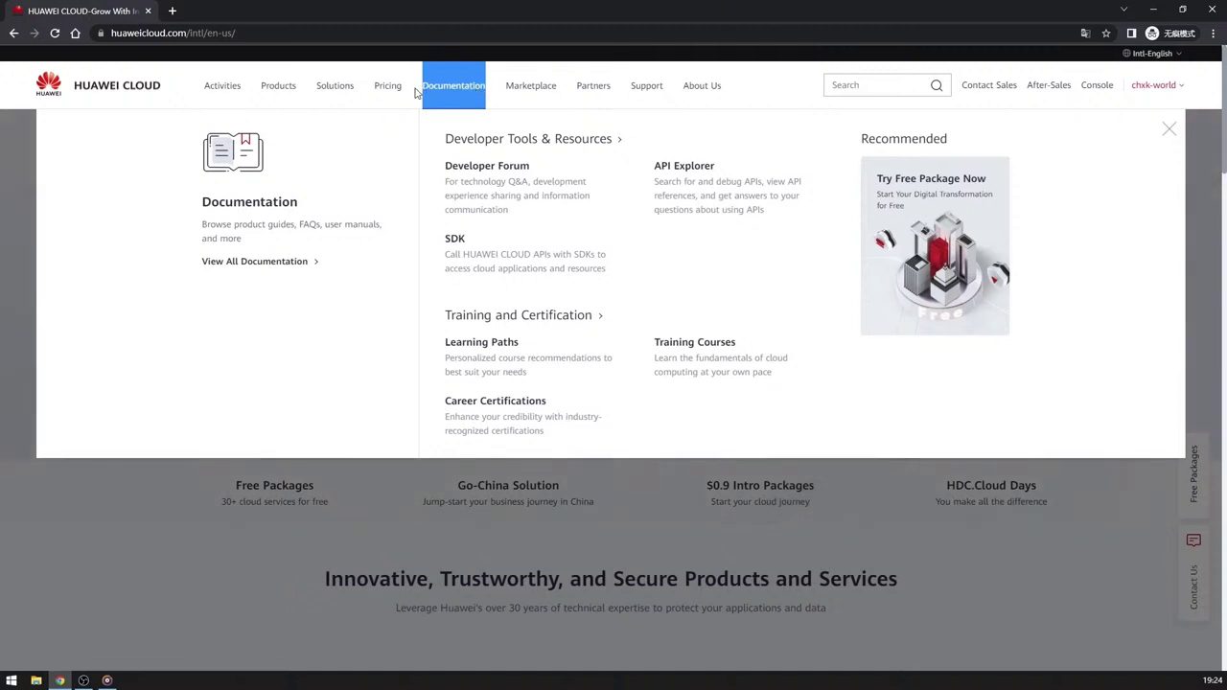
pyautogui.click(456, 240)
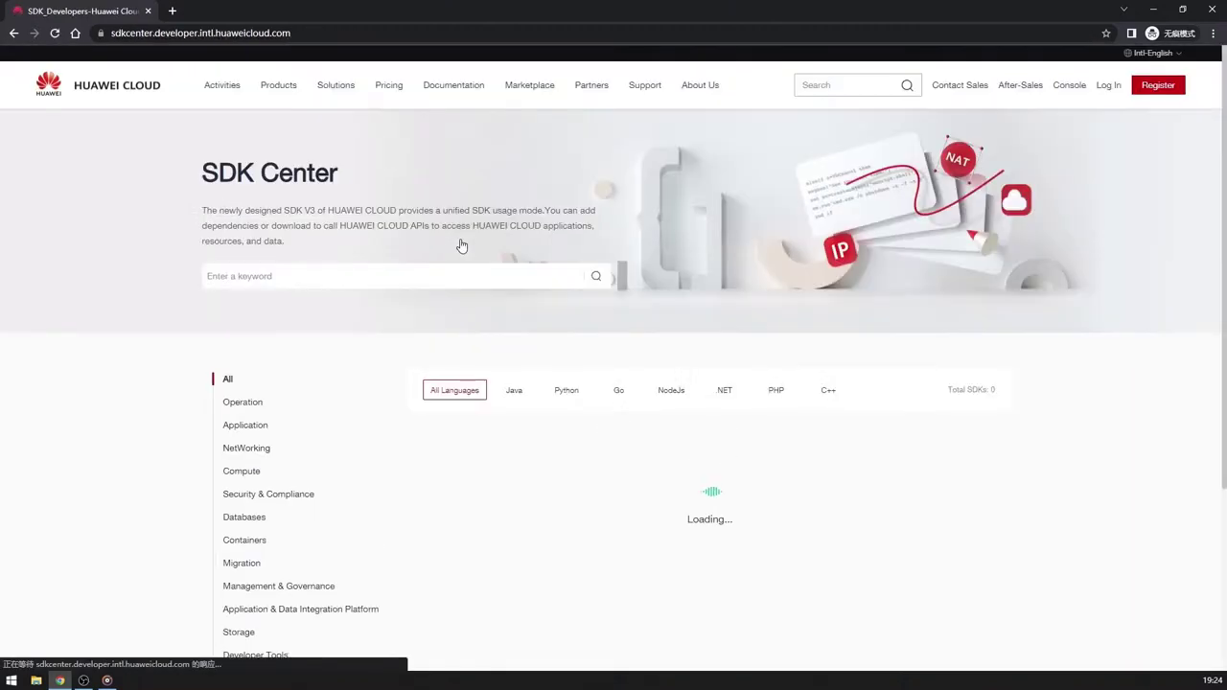
# Search the SDKs for 'ecs', browse the results, then clear the search.
pyautogui.click(299, 277)
pyautogui.write('ecs')
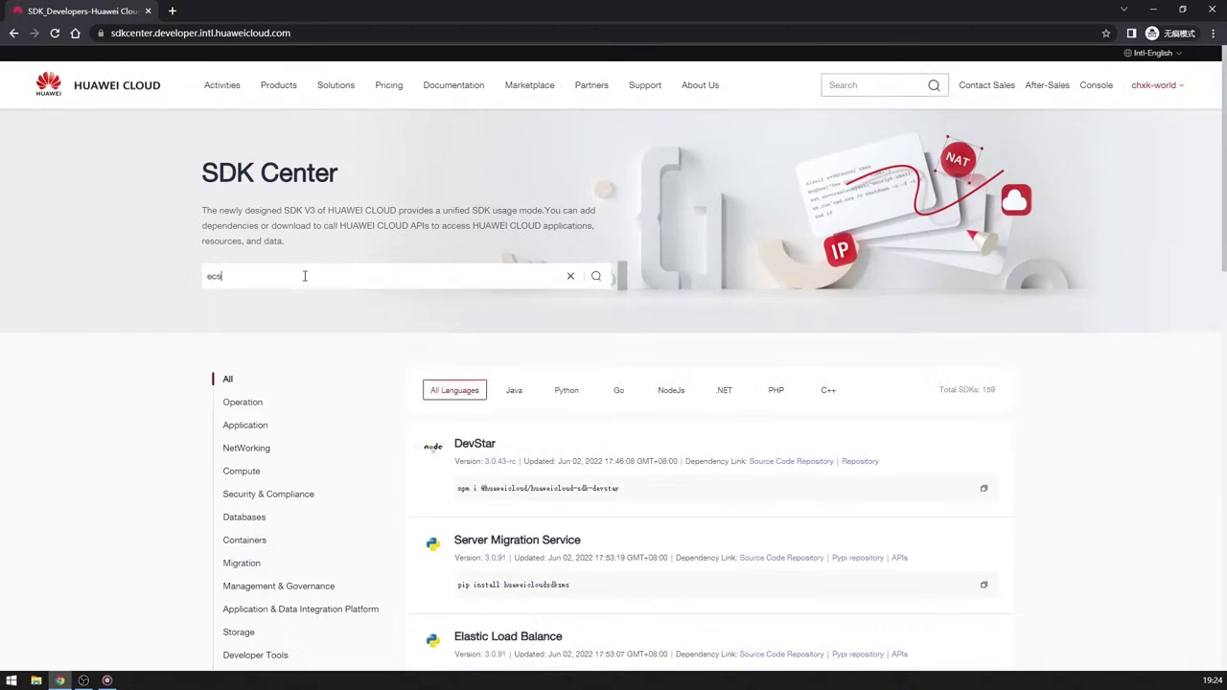
pyautogui.press('Return')
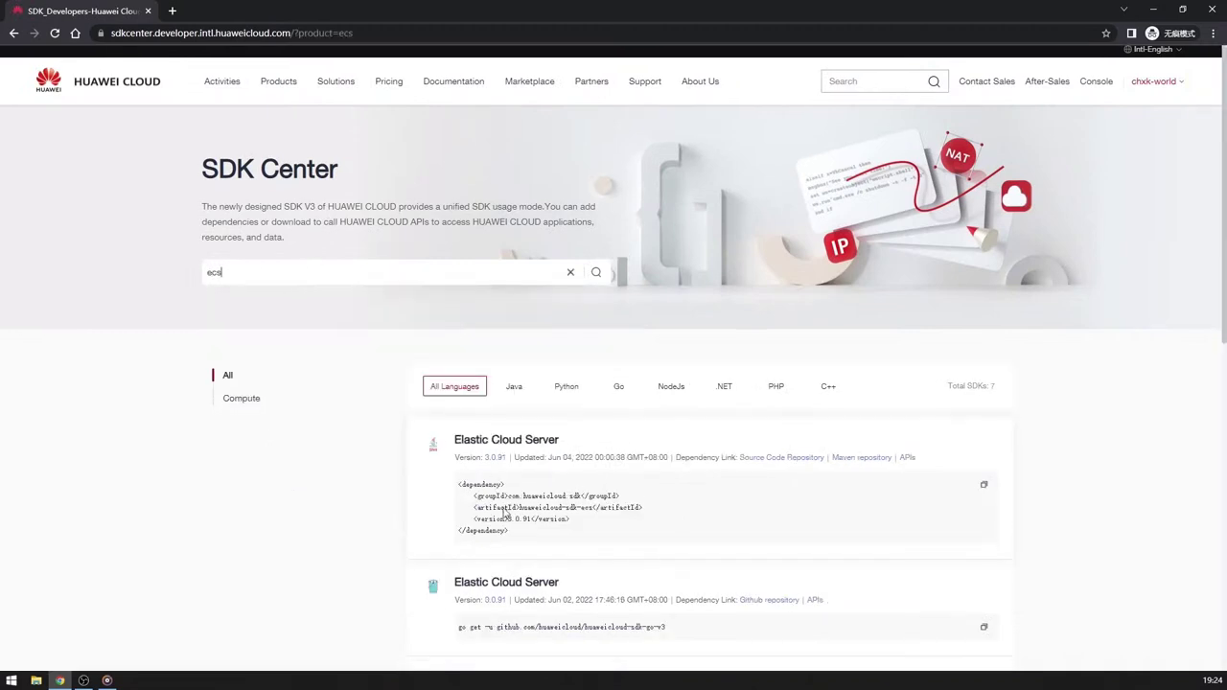
pyautogui.scroll(-3, 503, 498)
pyautogui.scroll(-5, 509, 466)
pyautogui.scroll(10, 515, 470)
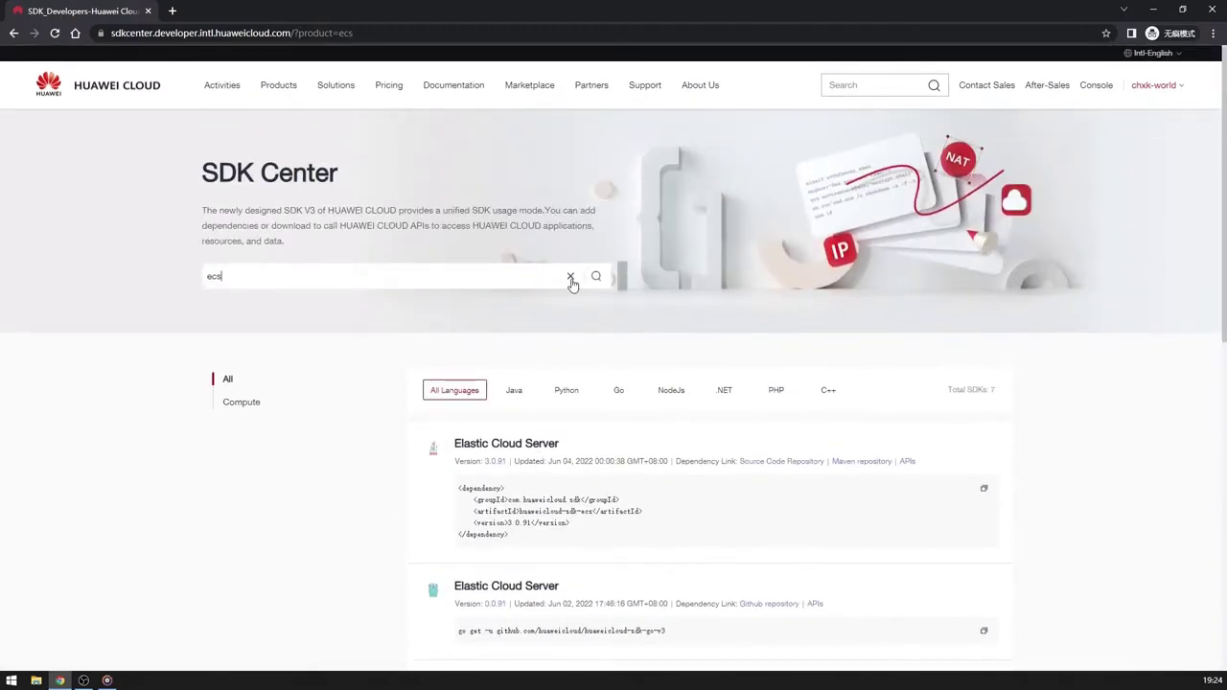
pyautogui.click(570, 278)
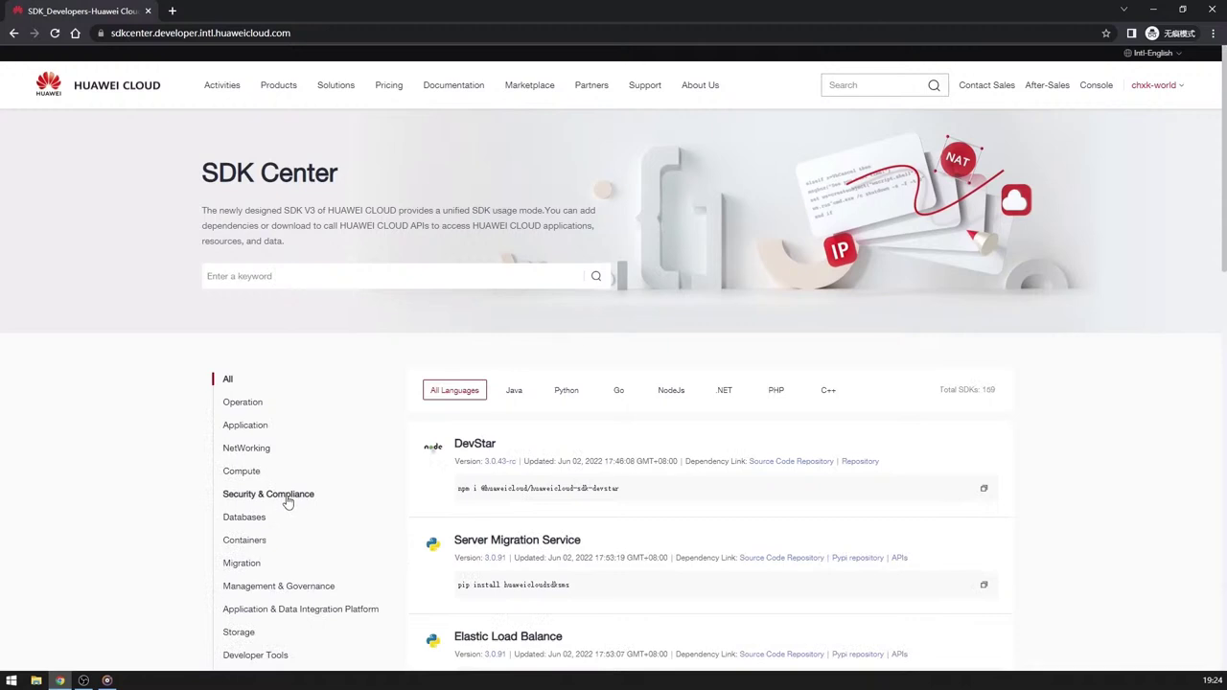
# Filter the SDK list by Java, Python, Go, NodeJs, .NET, PHP and C++ in turn.
pyautogui.click(516, 395)
pyautogui.click(564, 397)
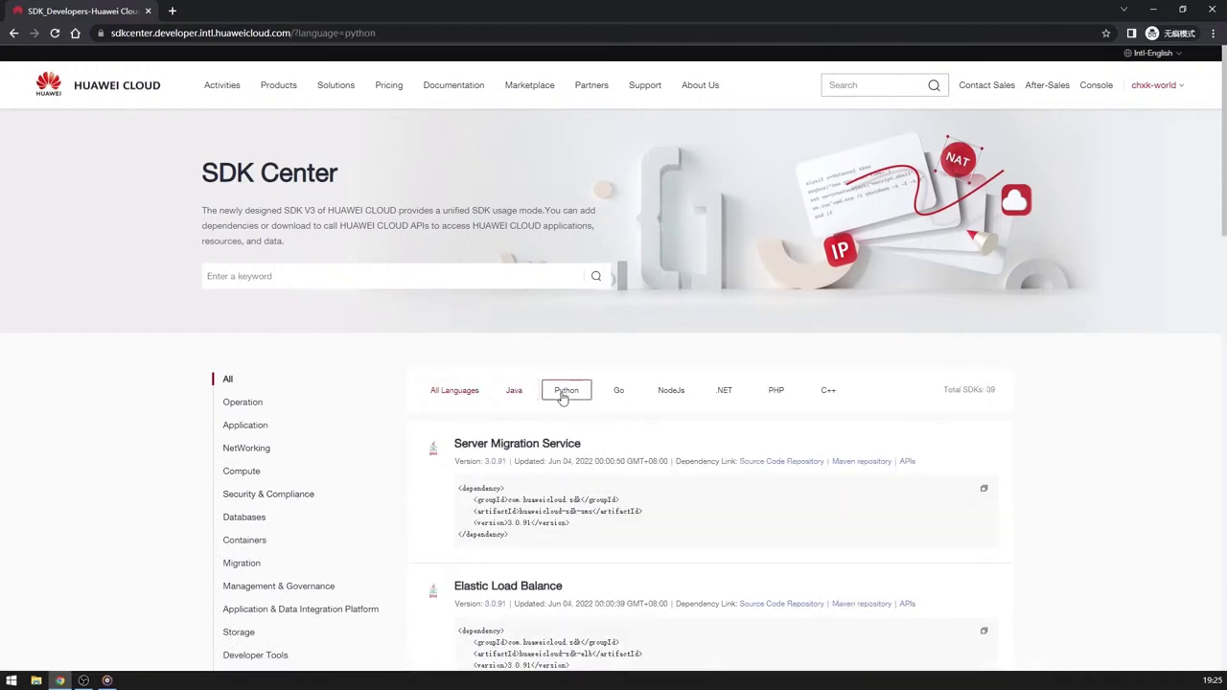
pyautogui.click(624, 395)
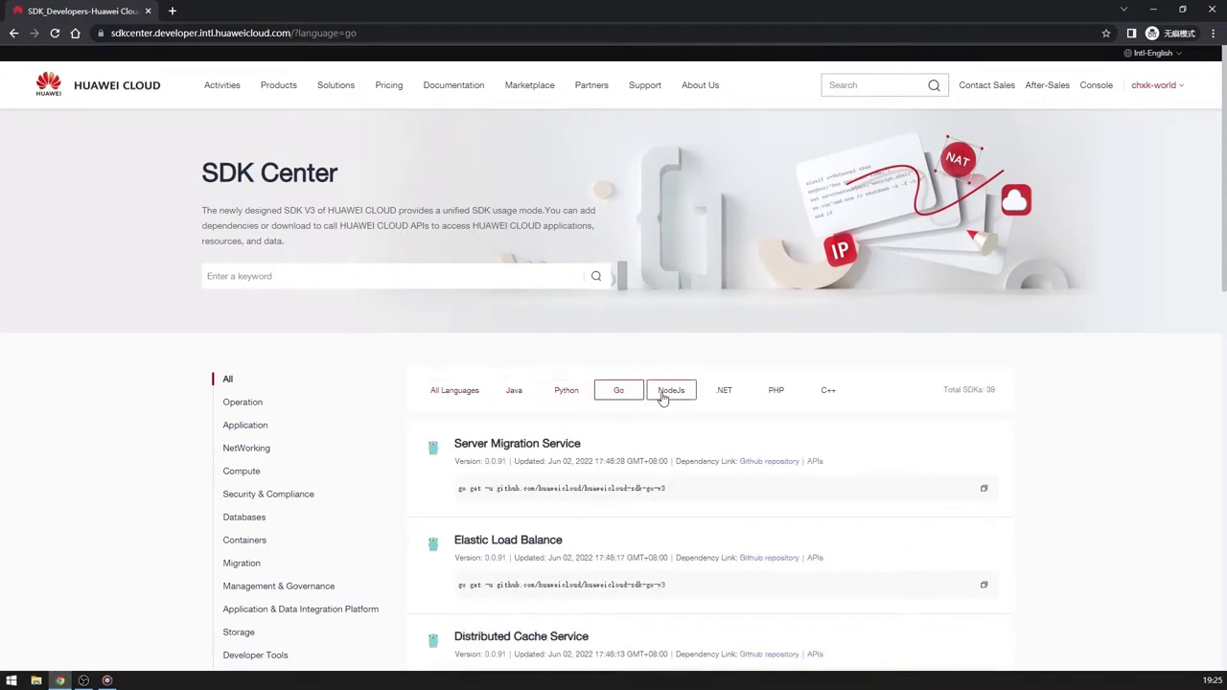
pyautogui.click(663, 396)
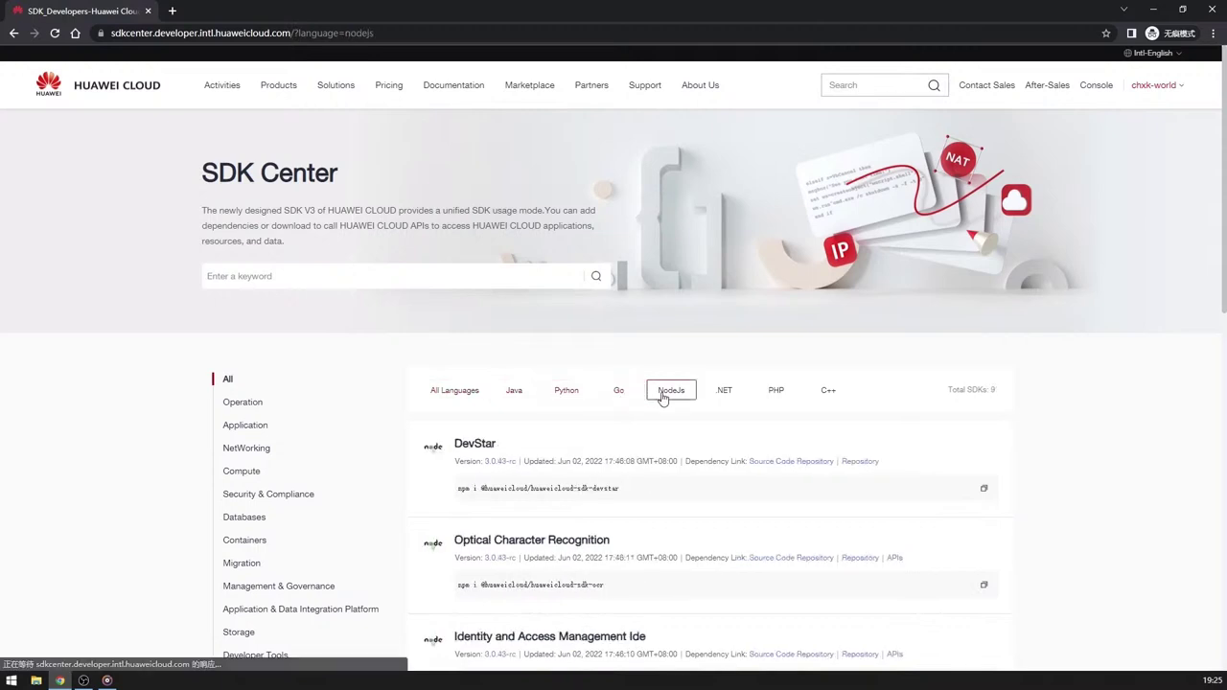
pyautogui.click(732, 396)
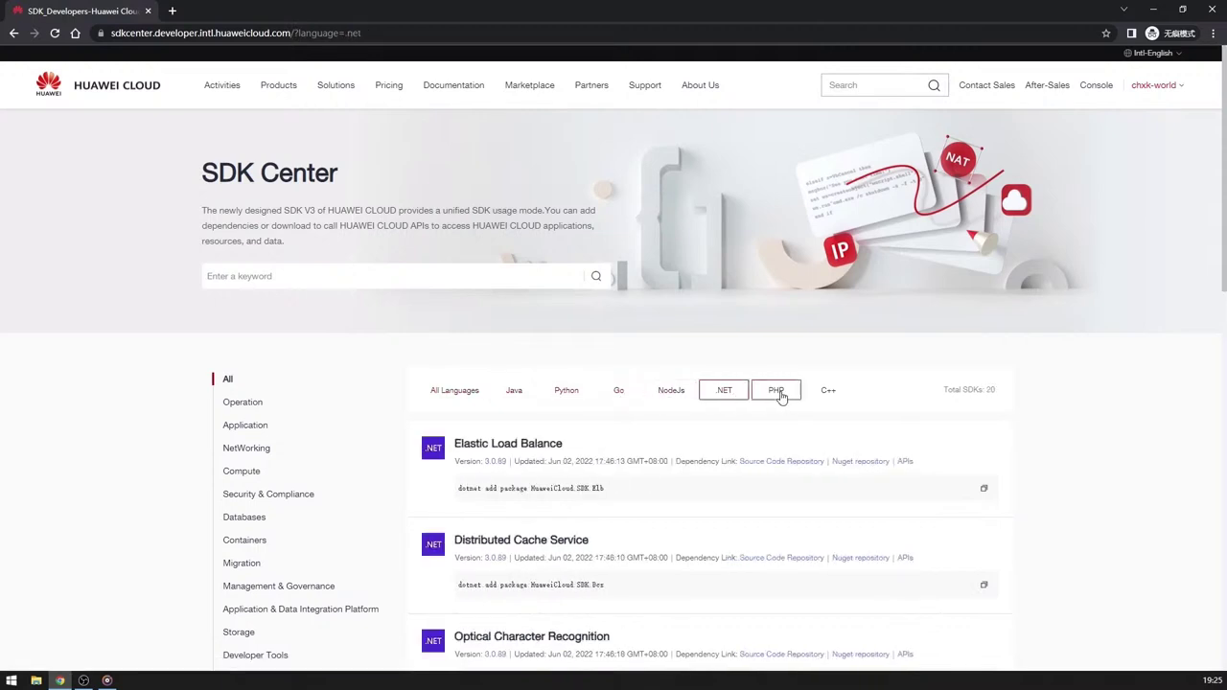
pyautogui.click(780, 395)
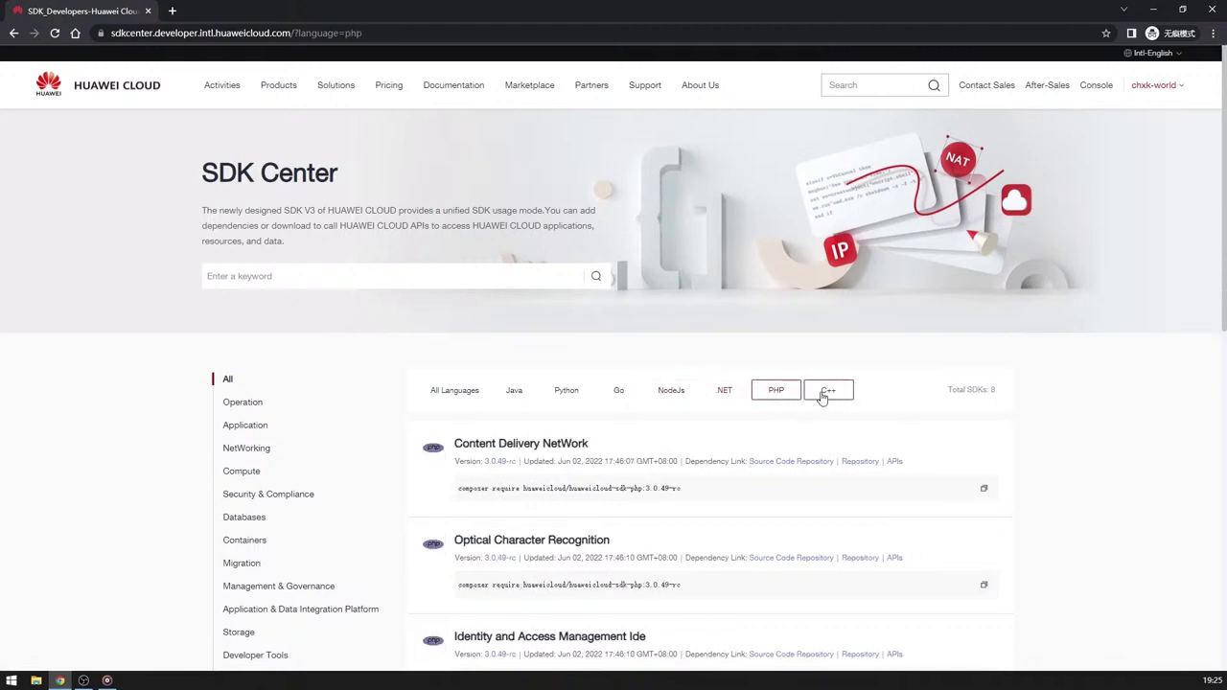
pyautogui.click(823, 396)
pyautogui.scroll(-2, 671, 462)
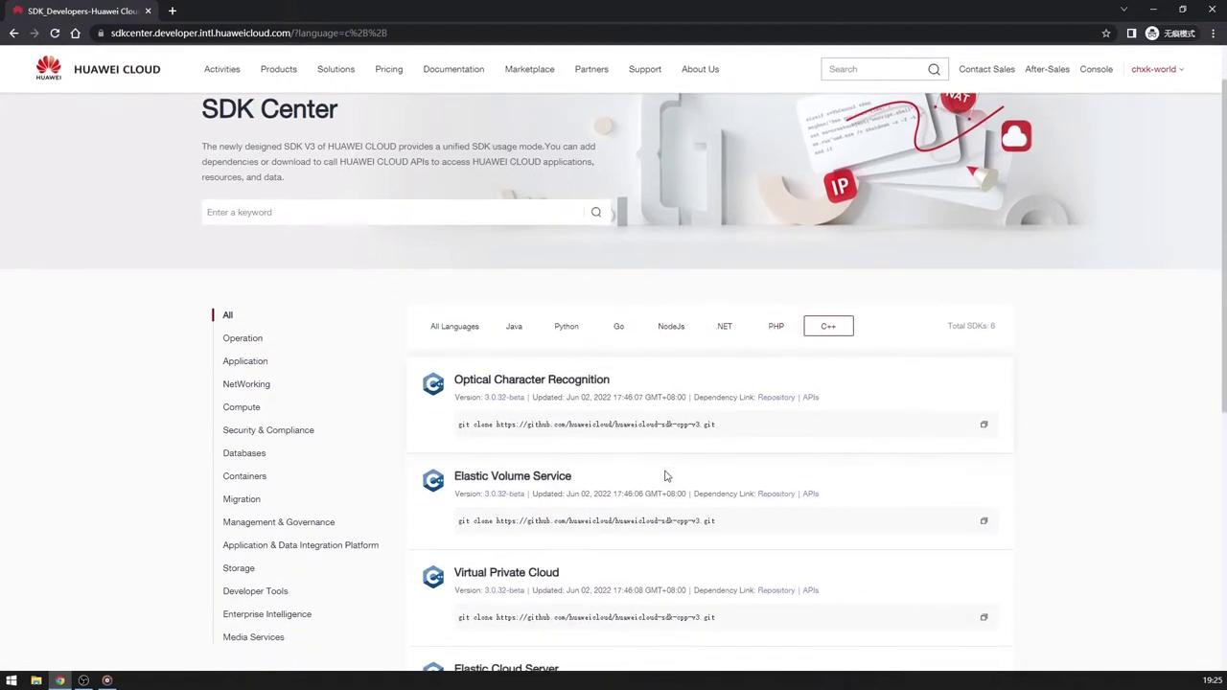
# Recheck language lists, view DevStar's npm page, and open the Java SDK source repository.
pyautogui.click(508, 263)
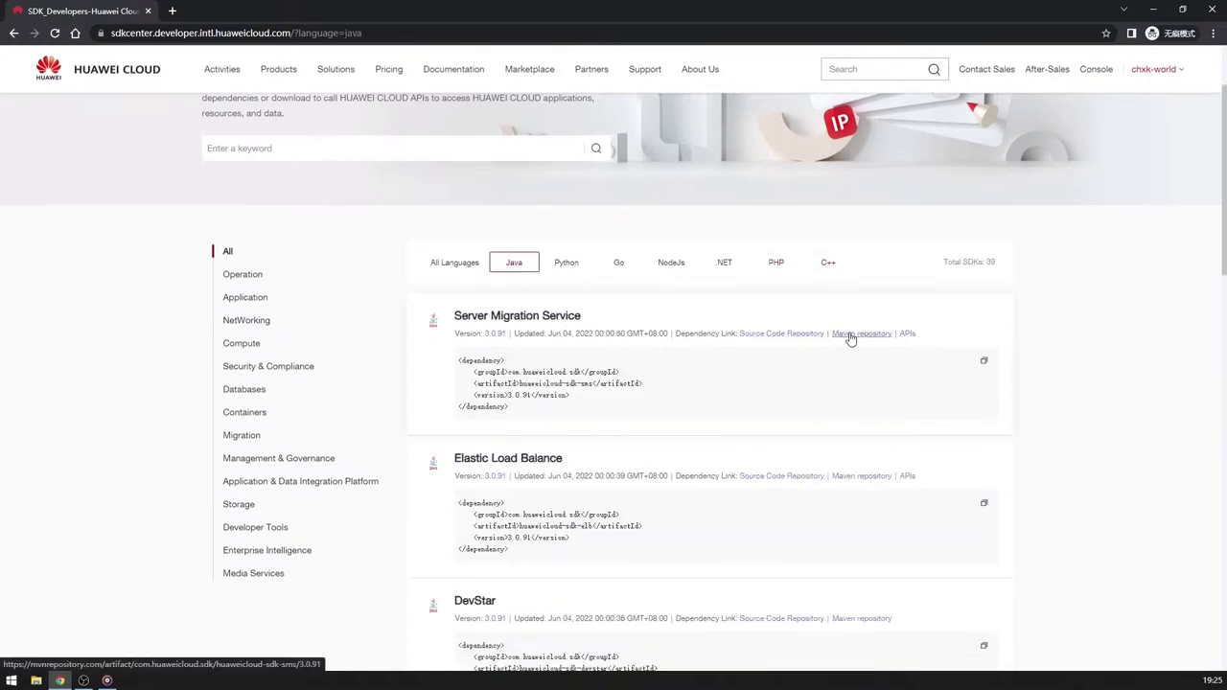
pyautogui.click(570, 265)
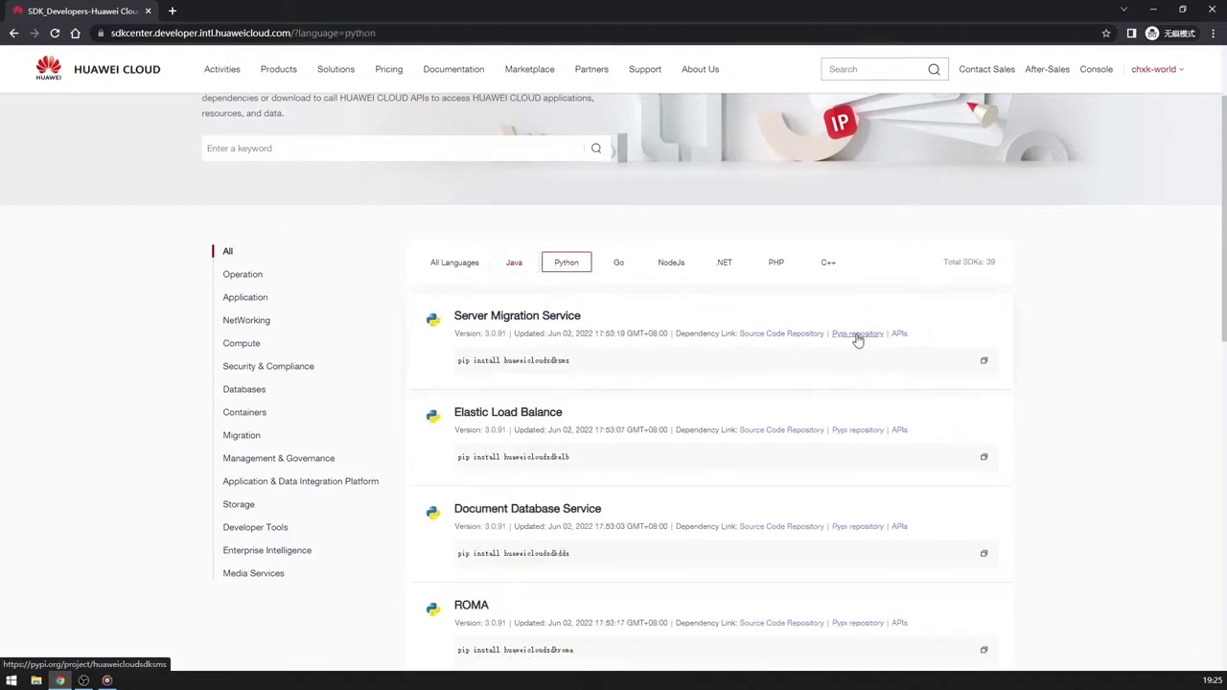
pyautogui.click(667, 268)
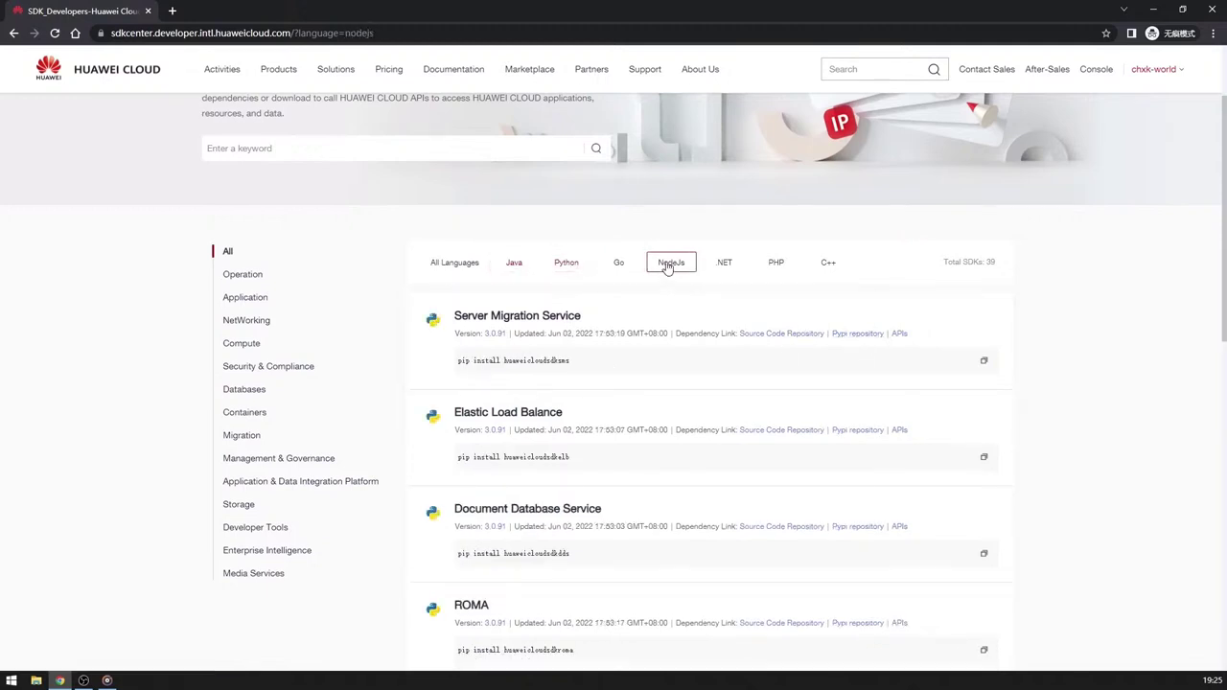
pyautogui.click(857, 336)
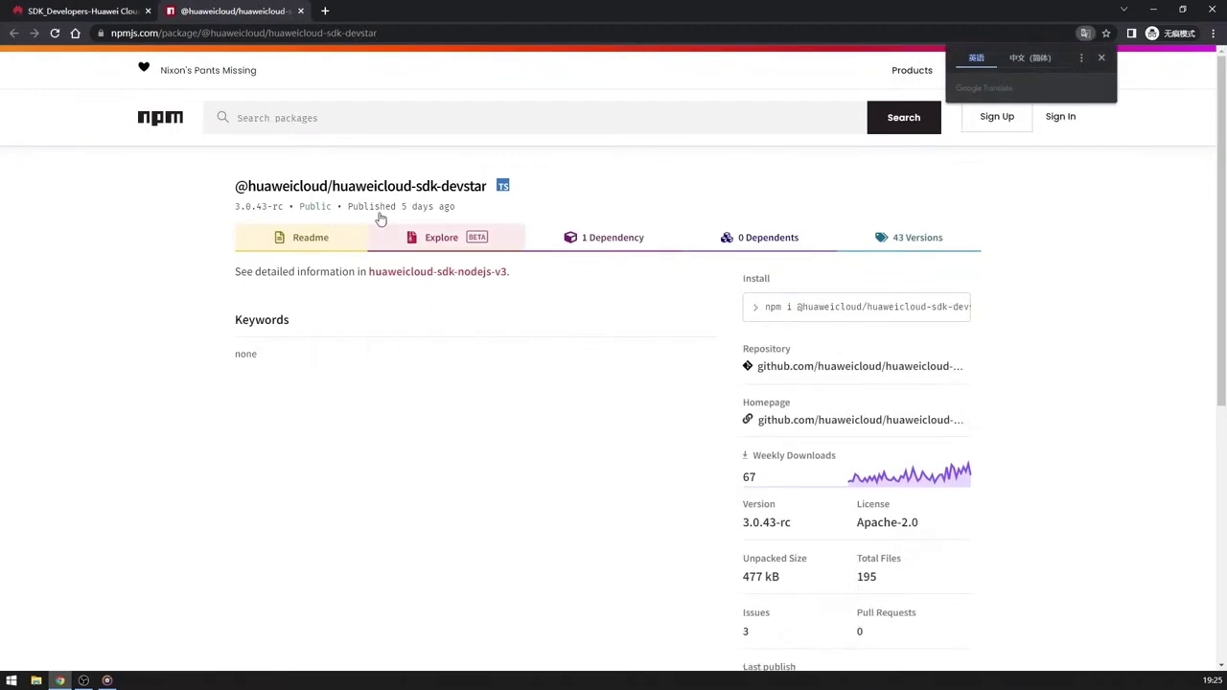
pyautogui.click(300, 11)
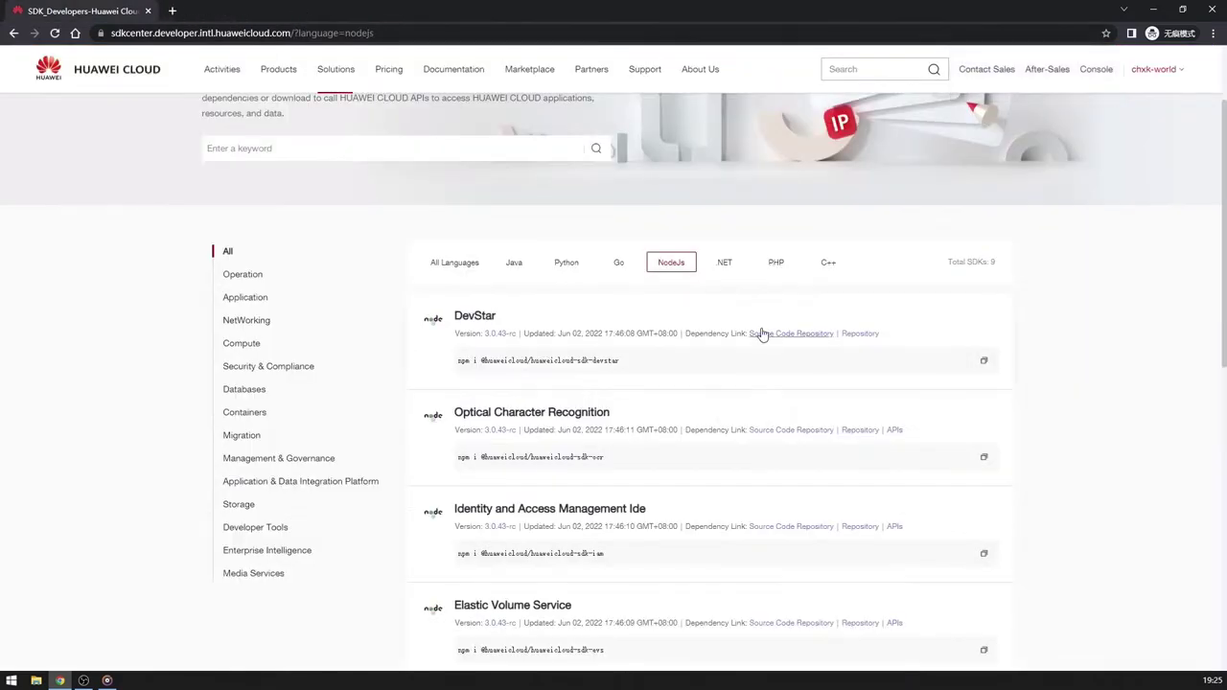
pyautogui.click(723, 262)
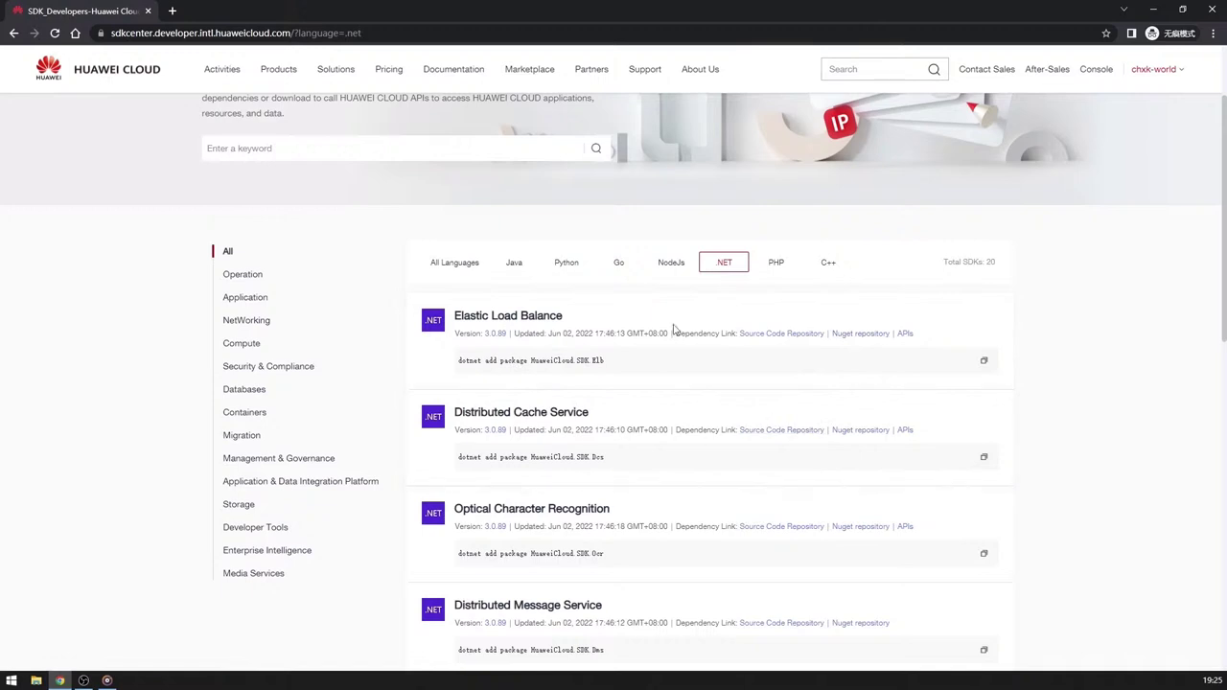
pyautogui.click(515, 263)
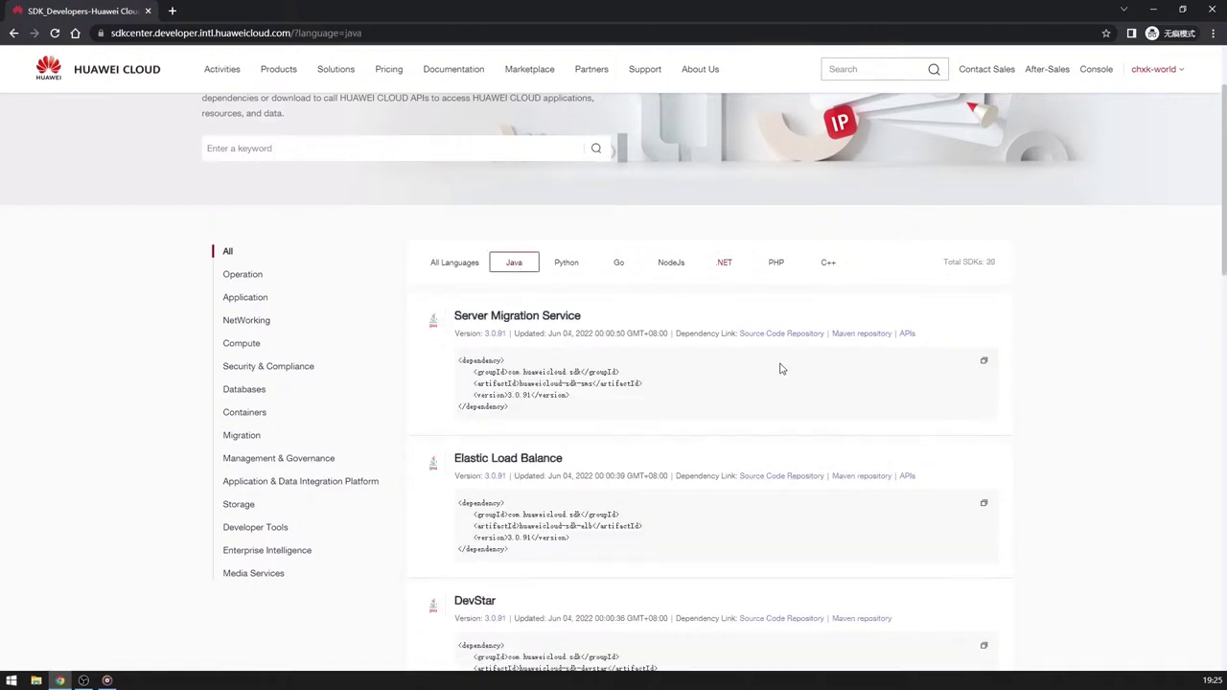
pyautogui.click(764, 336)
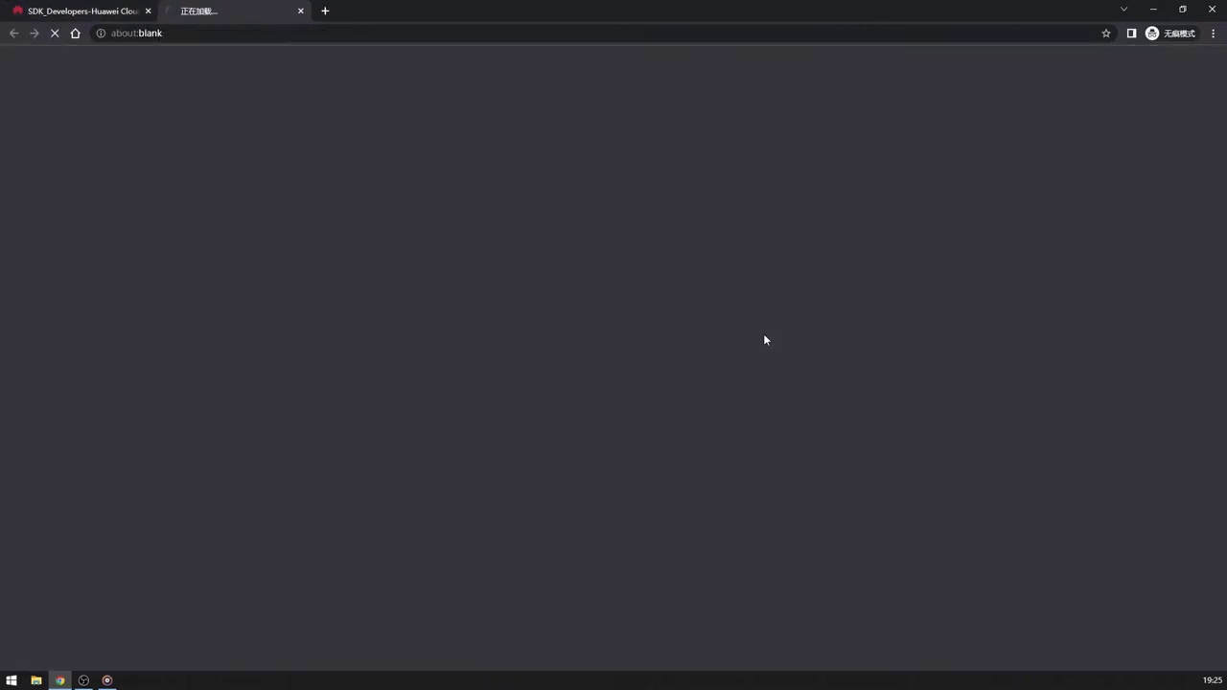
# Scroll the huaweicloud-sdk-java-v3 README through Install Java SDK, Bundle SDK and the VPC code example.
pyautogui.scroll(-7, 334, 502)
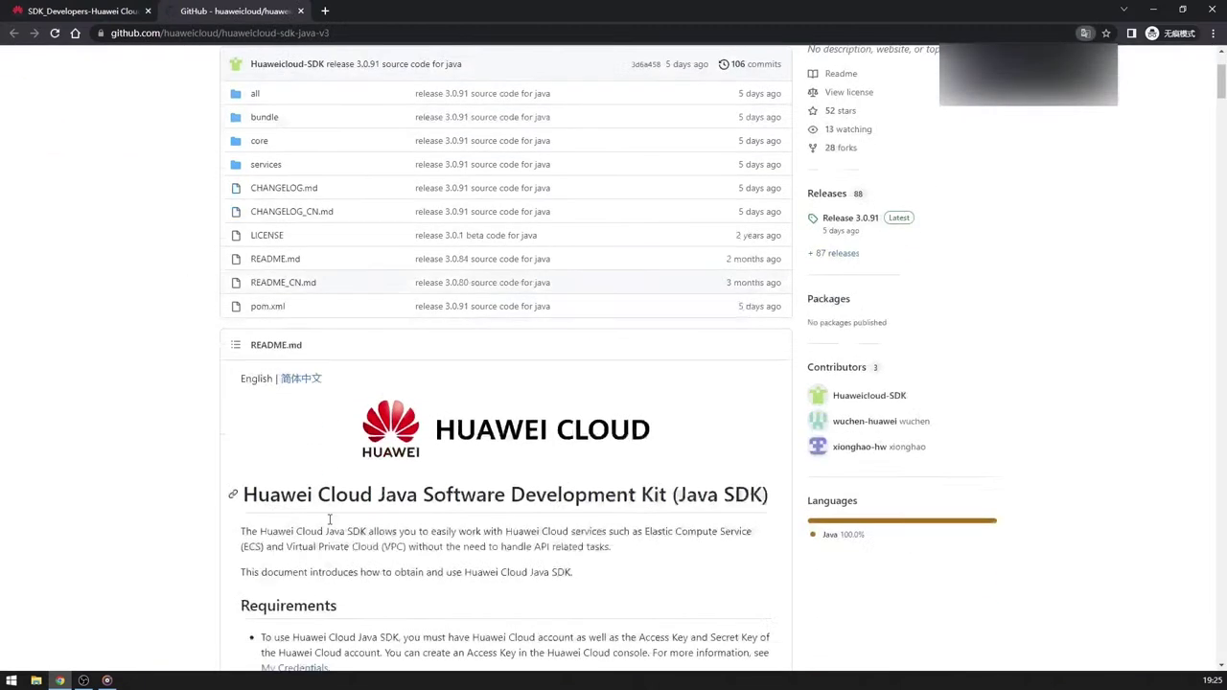
pyautogui.scroll(-2, 334, 501)
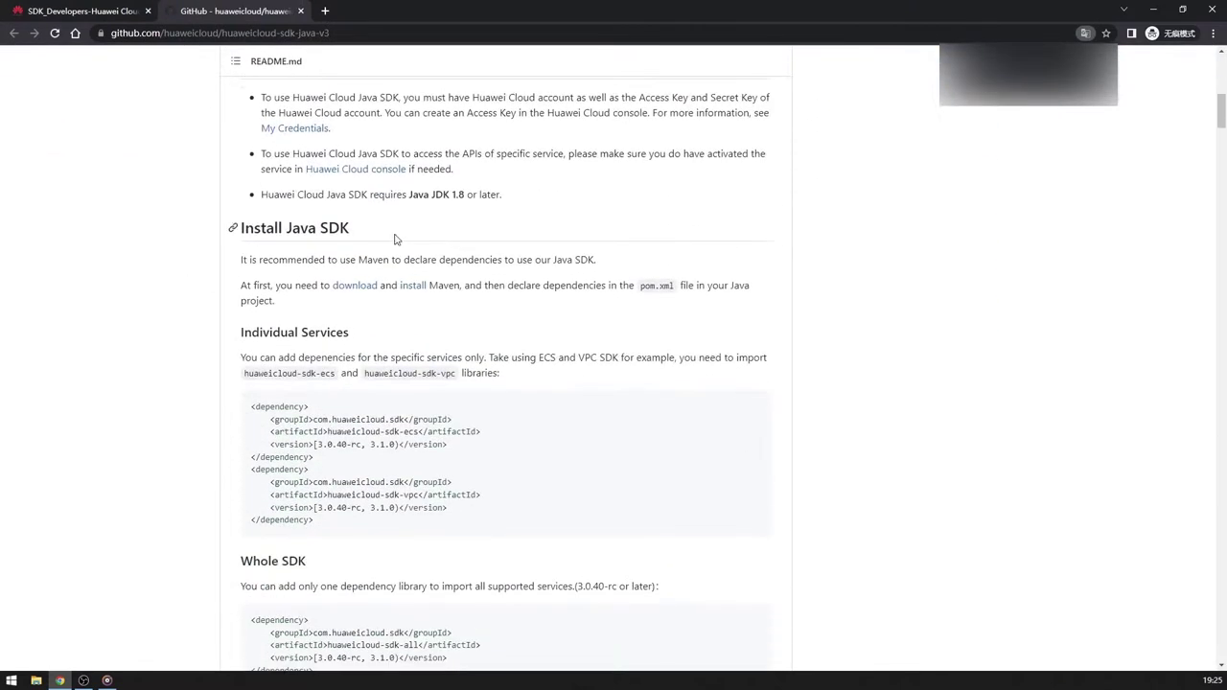
pyautogui.scroll(-6, 383, 508)
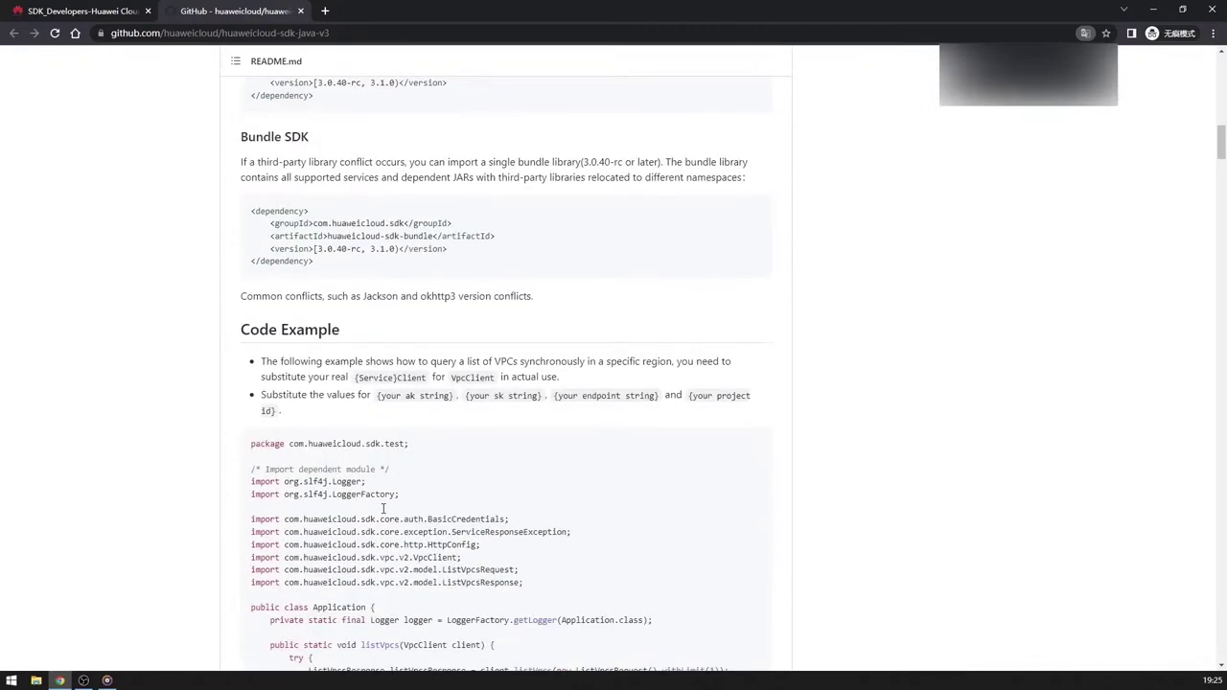
pyautogui.scroll(-4, 383, 508)
pyautogui.scroll(1, 383, 508)
pyautogui.scroll(-2, 384, 508)
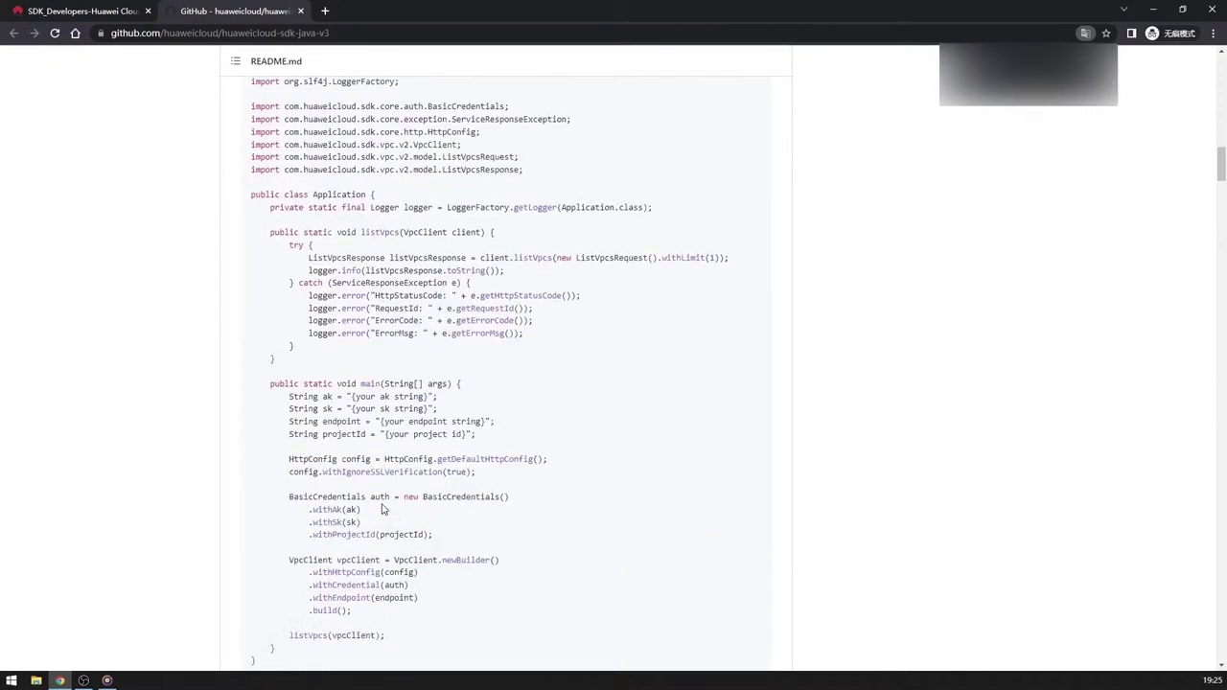
pyautogui.scroll(-4, 380, 508)
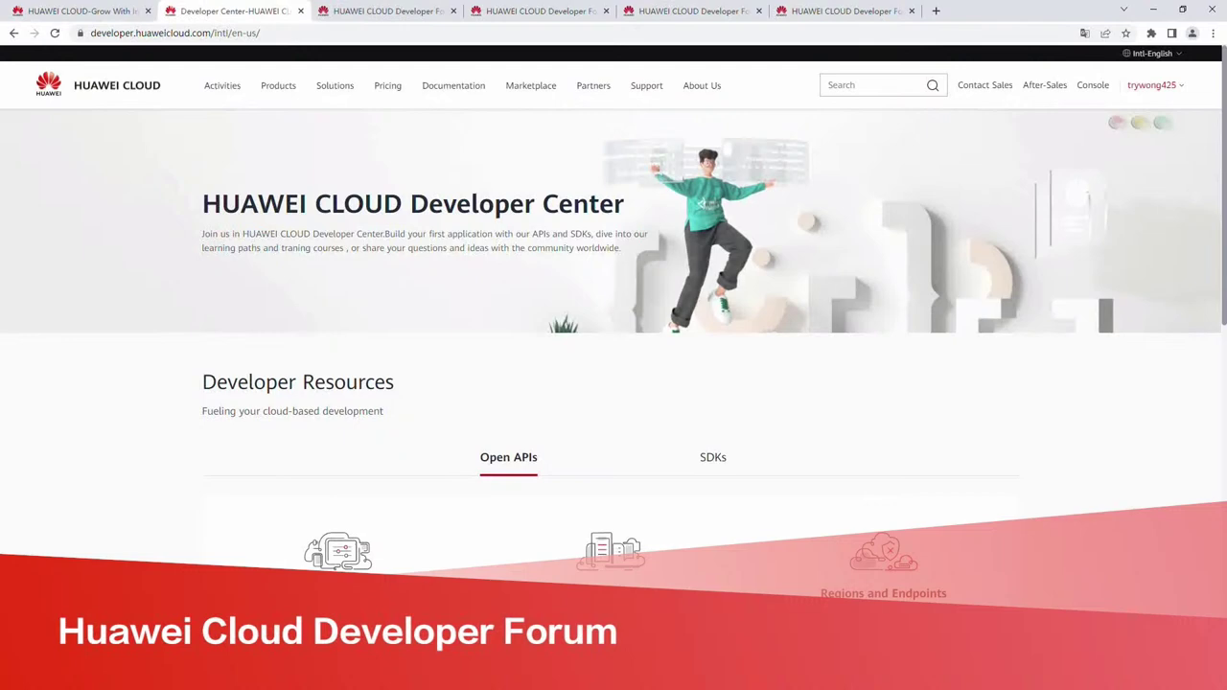
# Follow the Developer Forum's Join Now link from the Developer Center and browse the page.
pyautogui.scroll(-4, 613, 345)
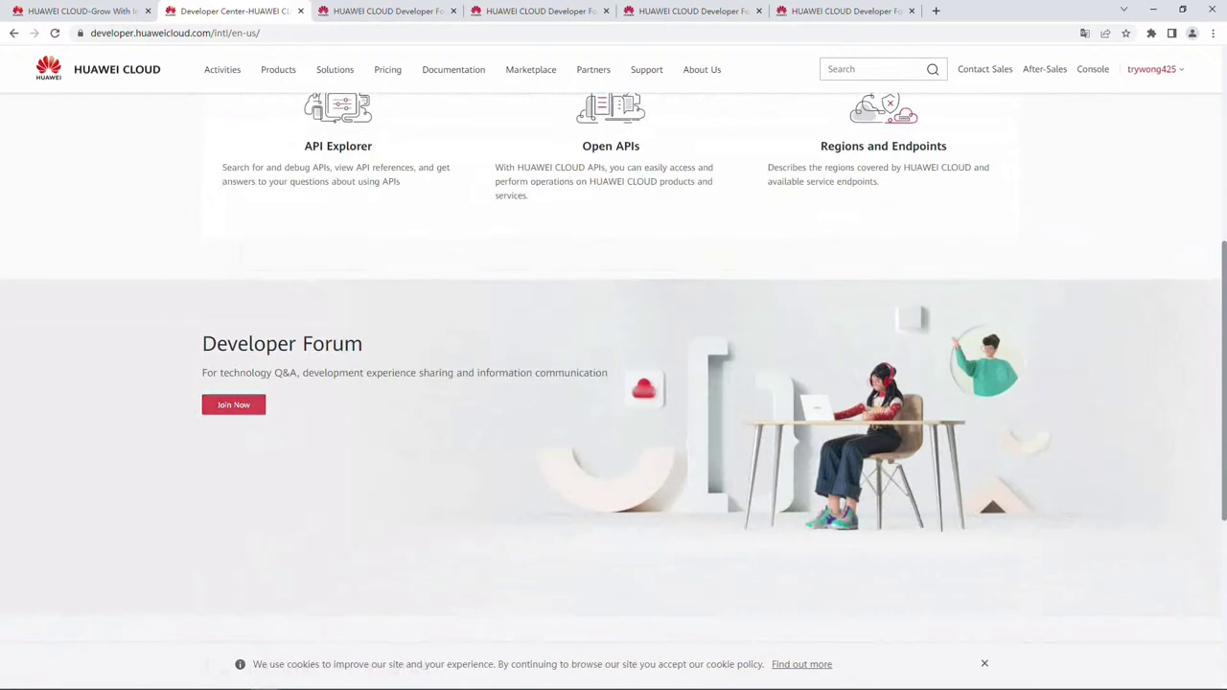
pyautogui.click(254, 406)
pyautogui.scroll(-3, 614, 345)
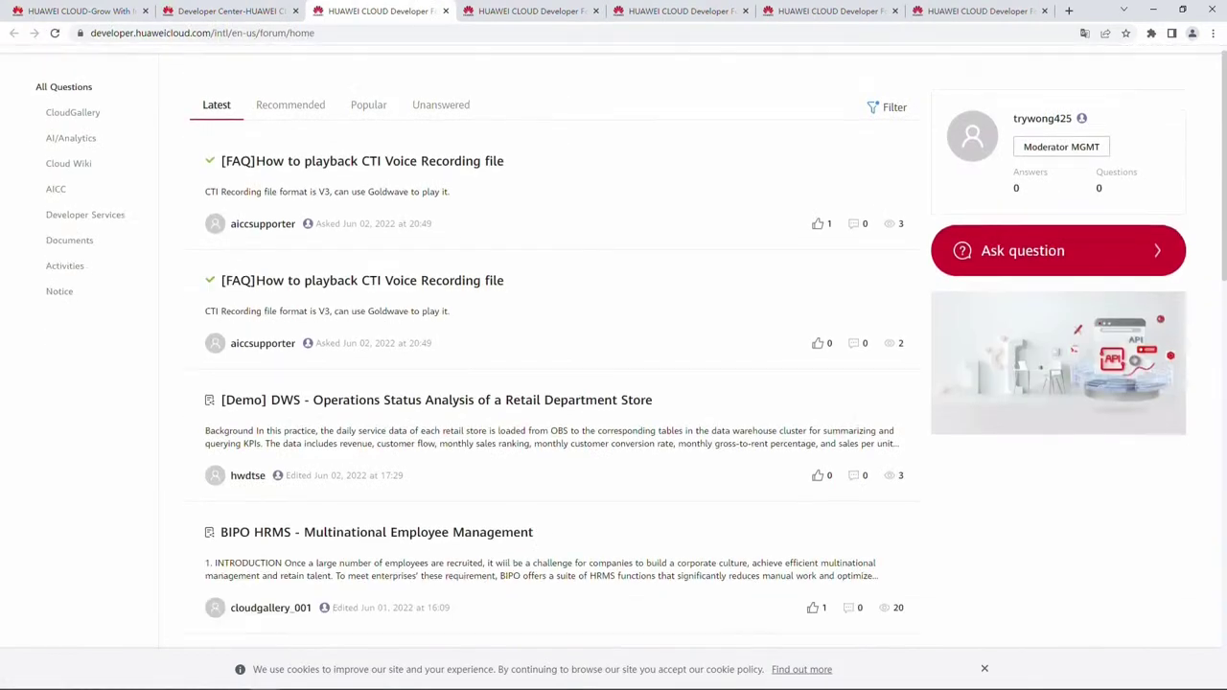
pyautogui.scroll(-2, 614, 345)
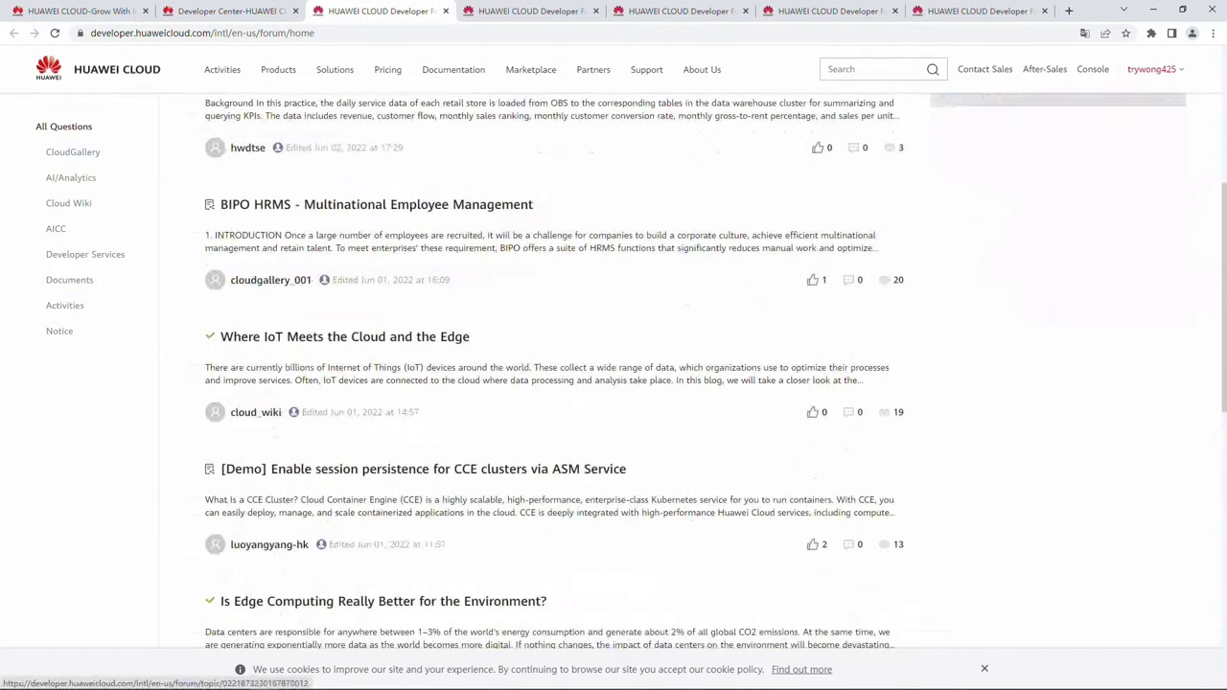
pyautogui.scroll(-1, 614, 374)
pyautogui.scroll(2, 613, 374)
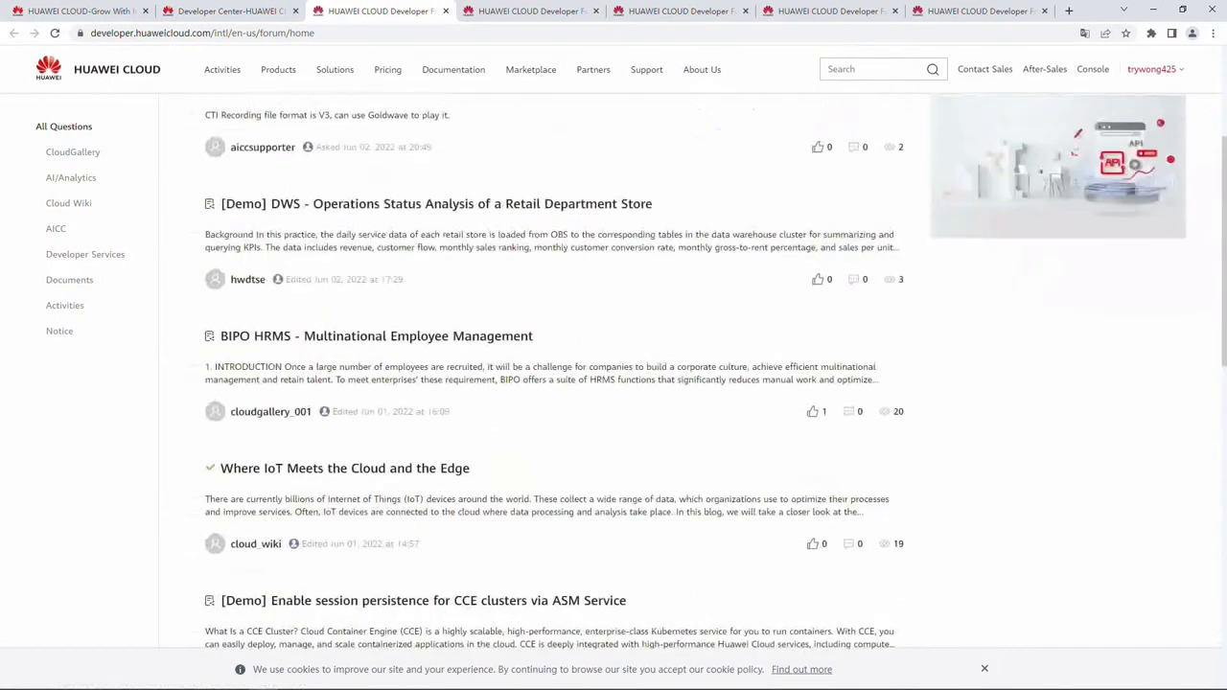
pyautogui.scroll(3, 613, 374)
# Reopen the Developer Forum via Documentation, open the BIPO HRMS post, and start a new question.
pyautogui.hotkey('ctrl', '1')
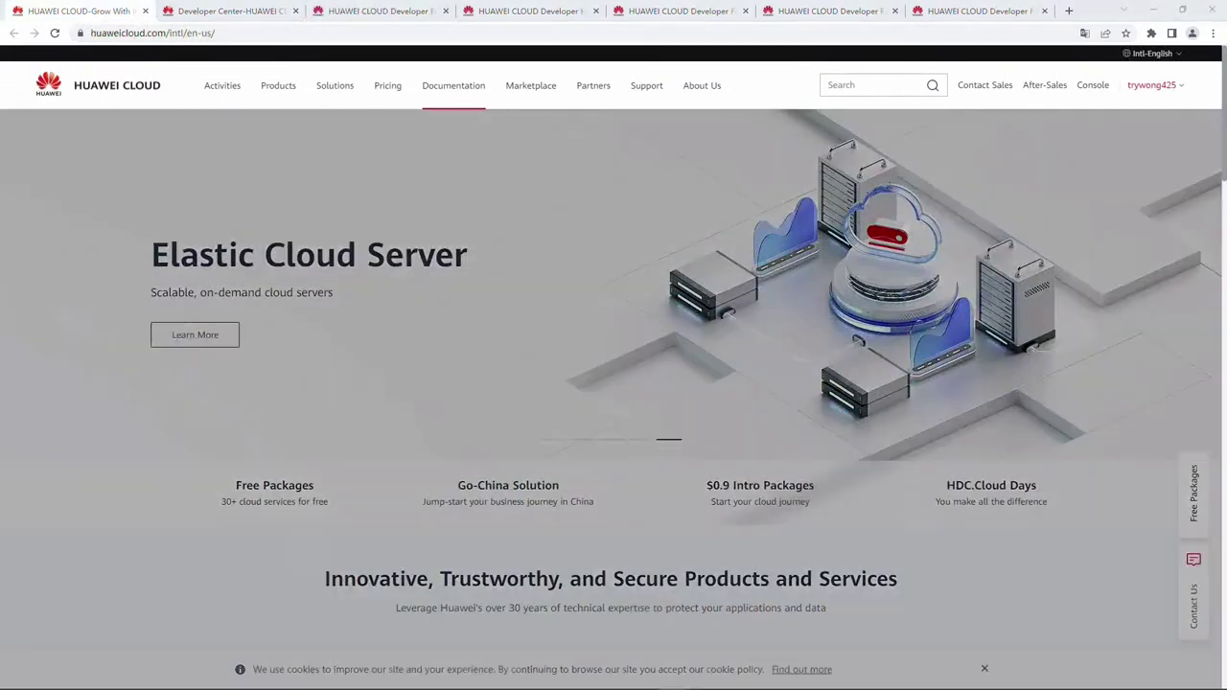
pyautogui.moveTo(453, 85)
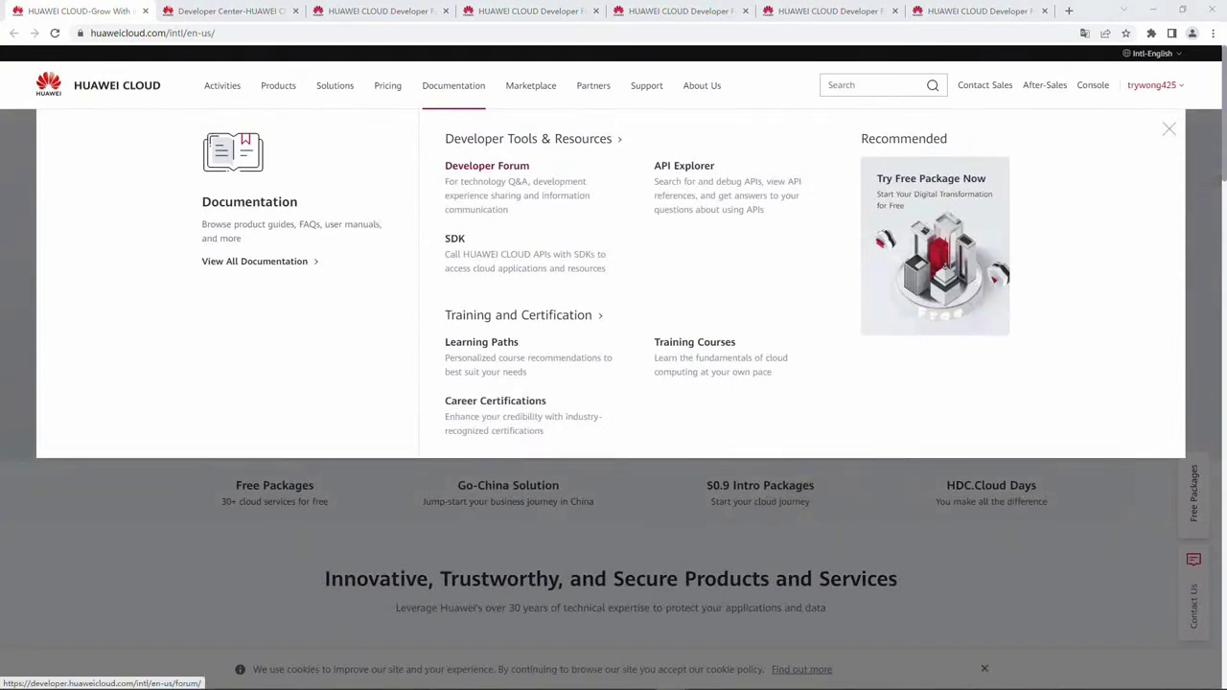
pyautogui.click(487, 166)
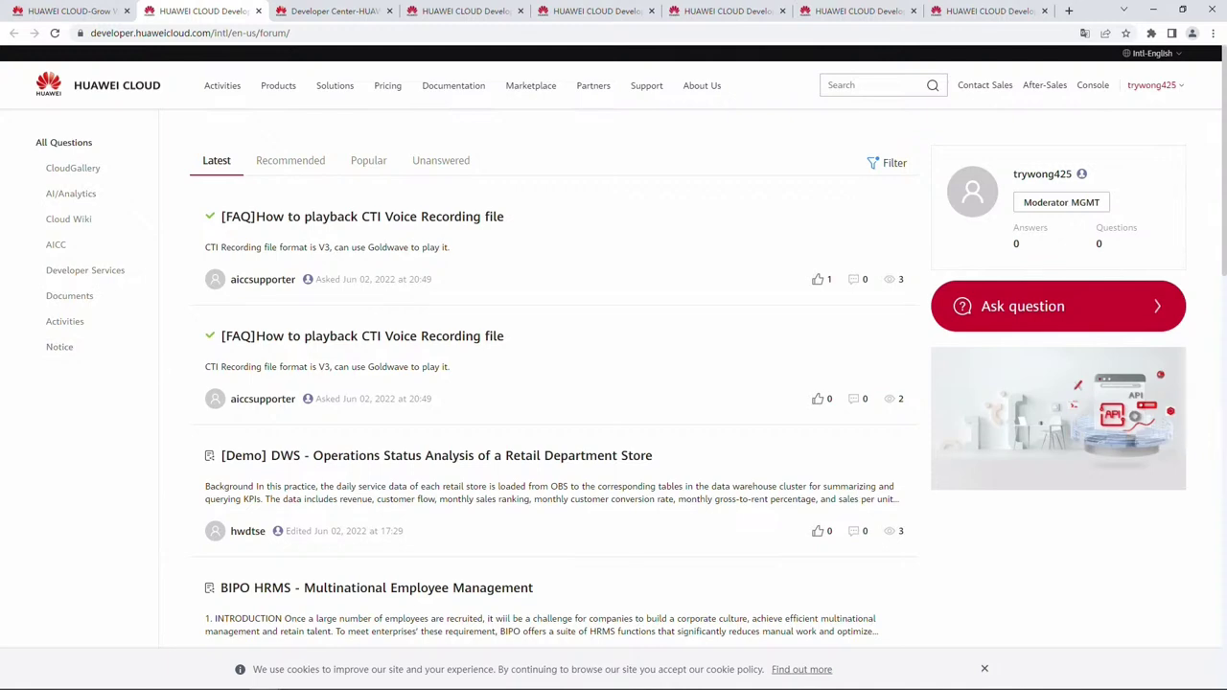
pyautogui.moveTo(262, 279)
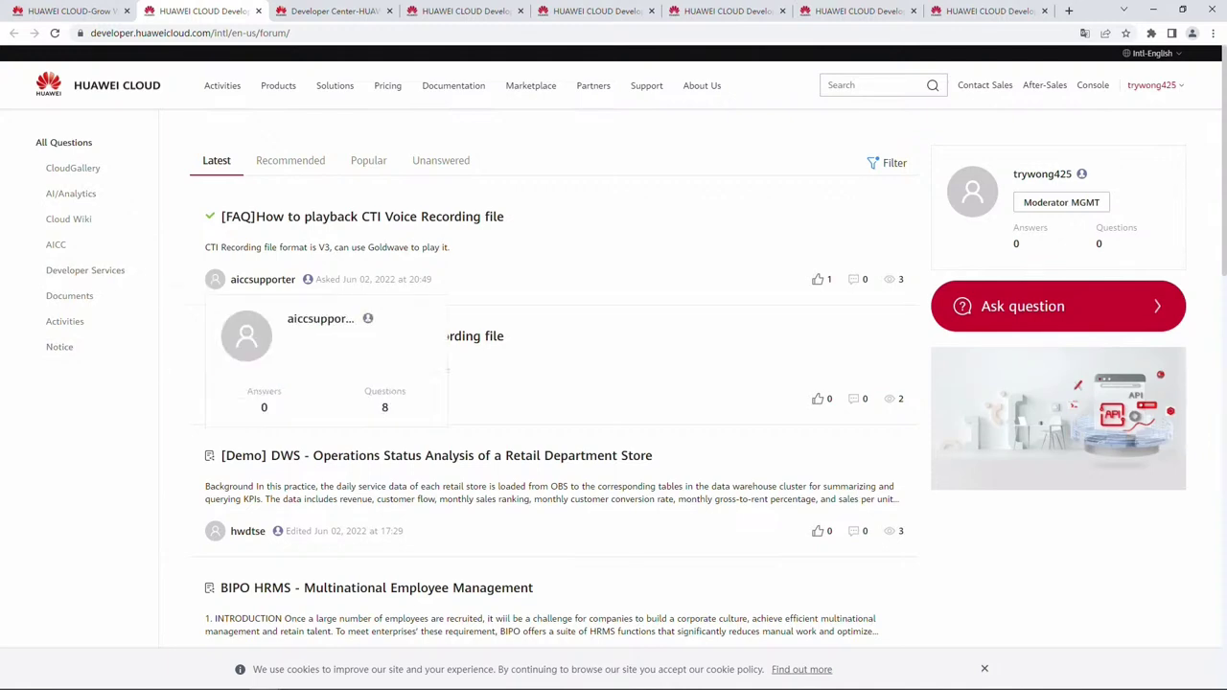
pyautogui.scroll(-4, 263, 279)
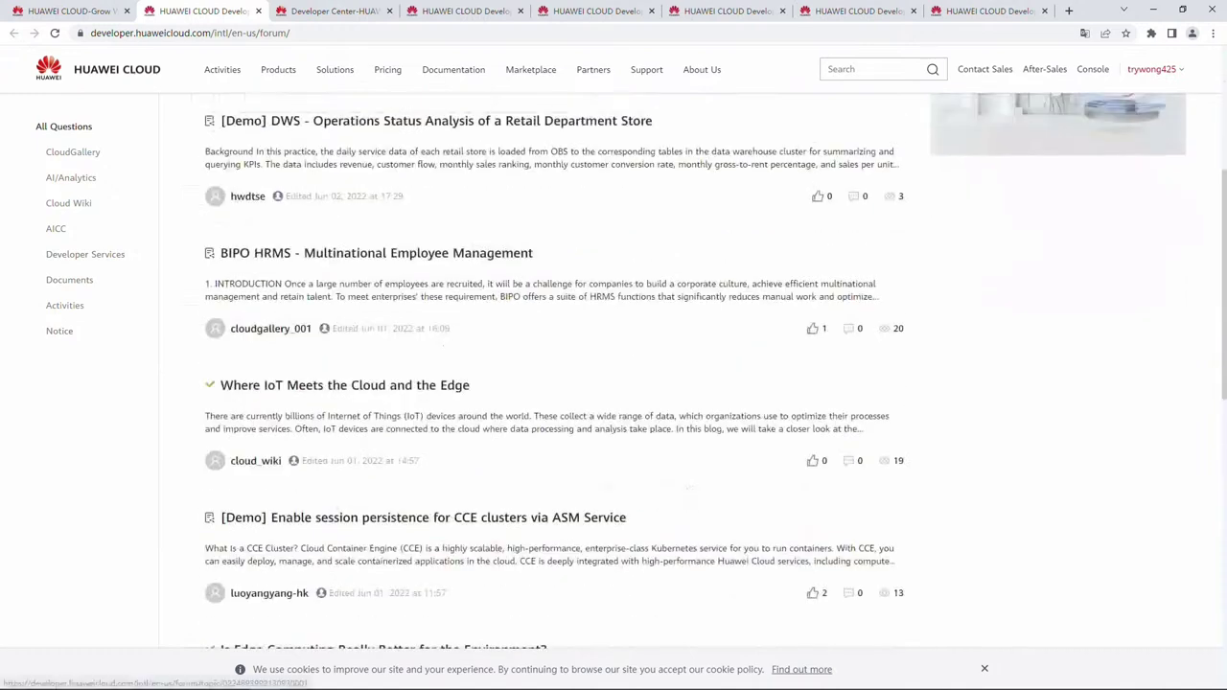
pyautogui.scroll(1, 262, 279)
pyautogui.click(376, 331)
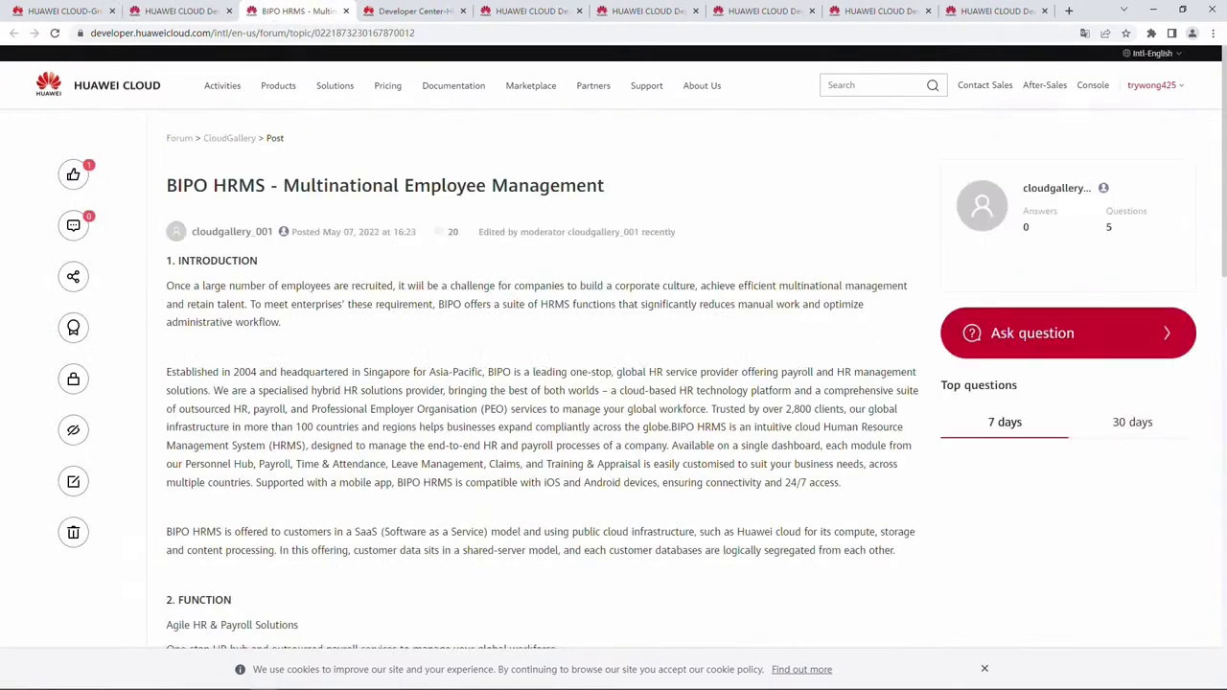
pyautogui.click(1068, 333)
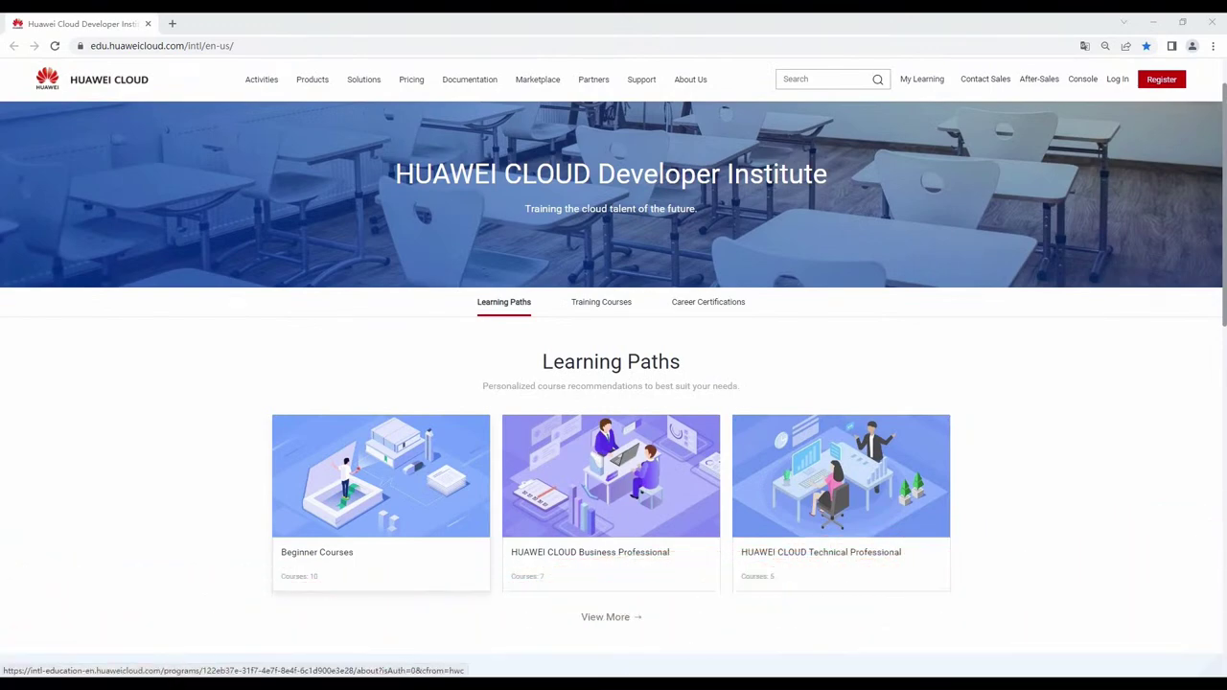
# From Beginner Courses, enrol in Getting to Know HUAWEI CLOUD, logging in with the saved account.
pyautogui.click(380, 480)
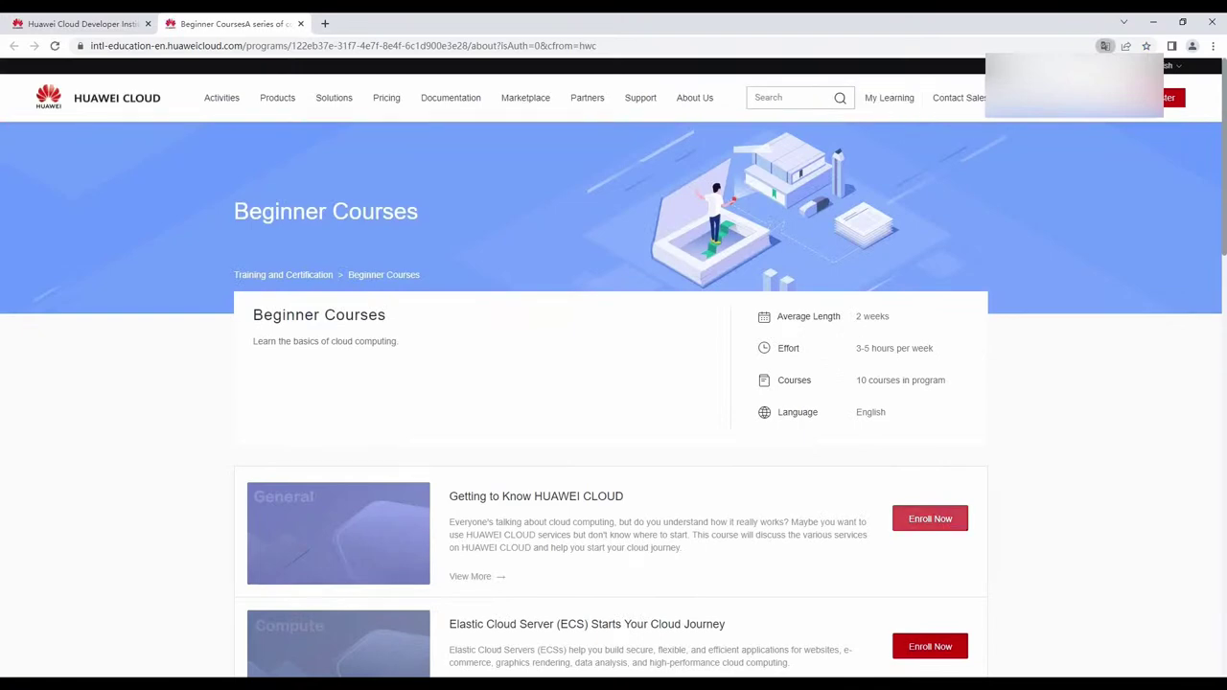
pyautogui.click(930, 519)
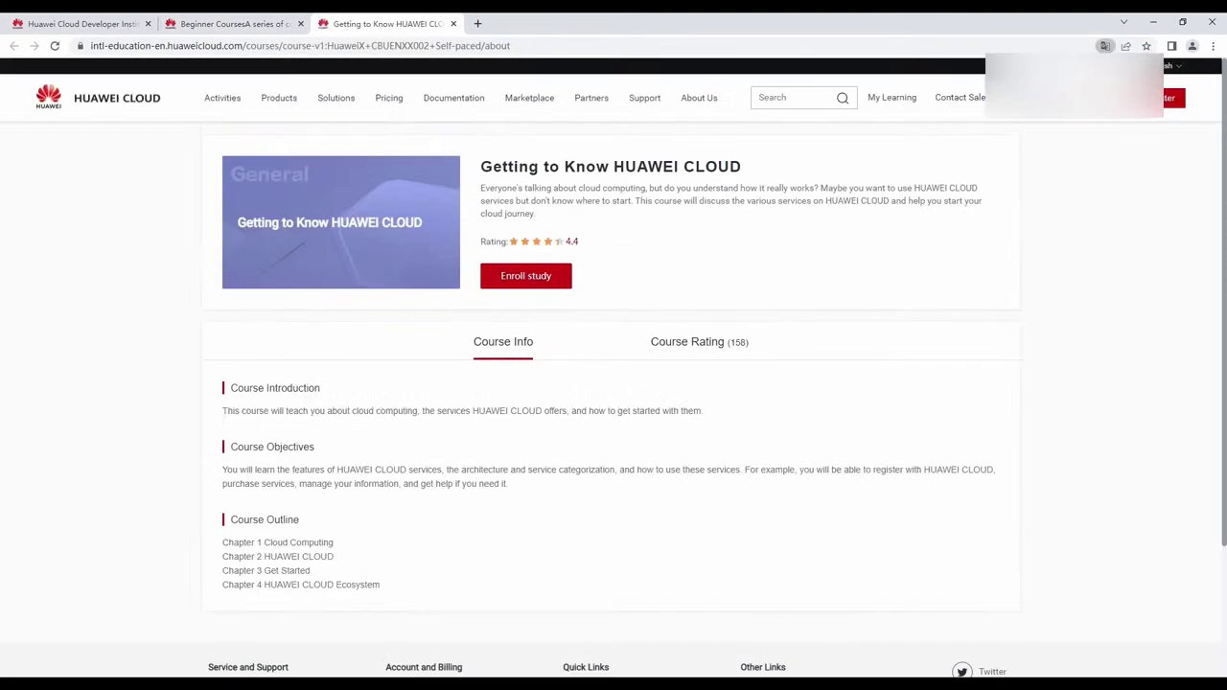
pyautogui.click(525, 275)
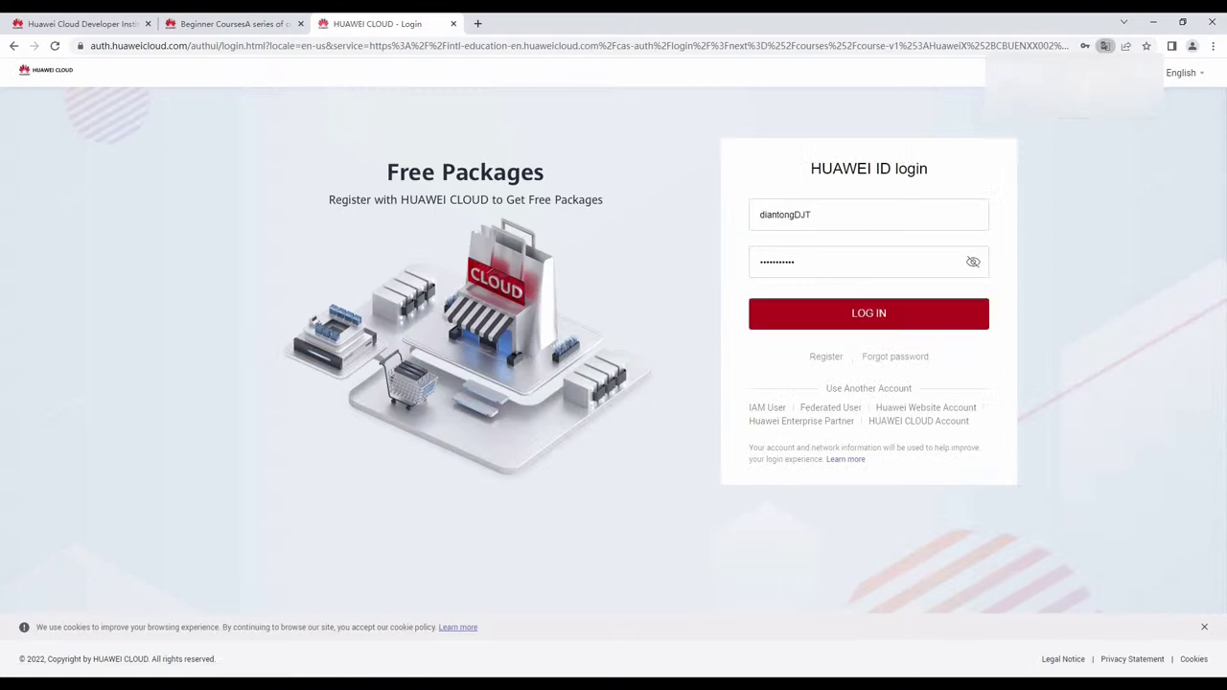
pyautogui.press('Return')
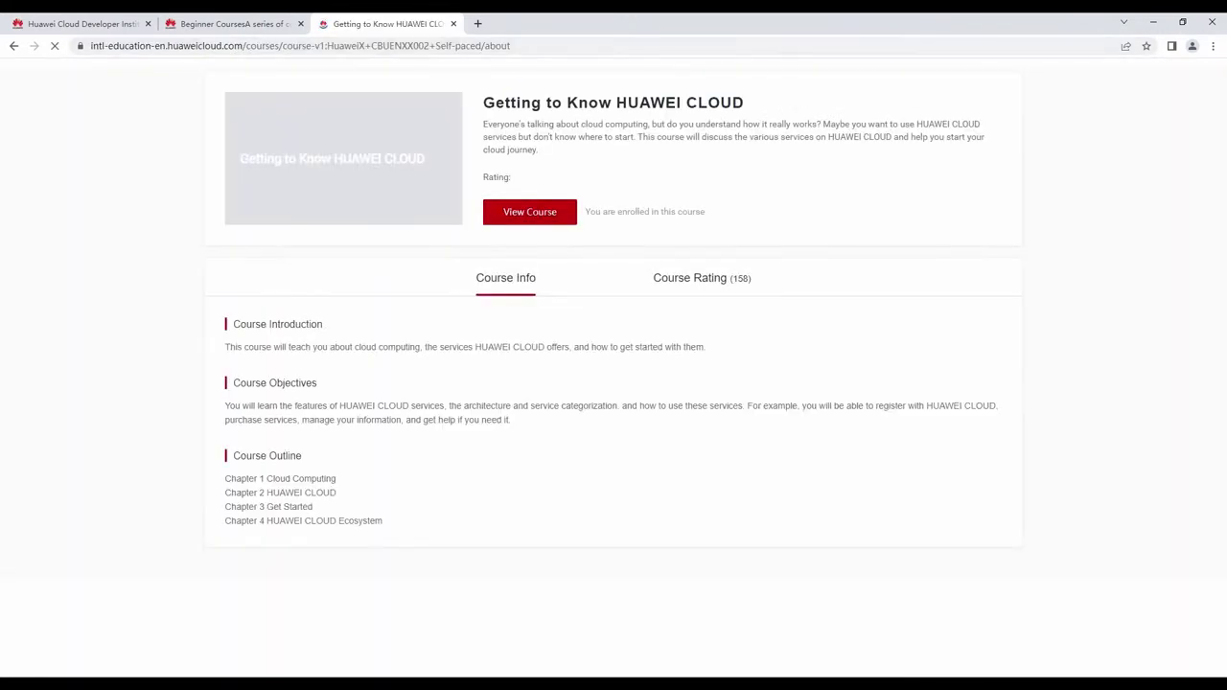
# Open the course, play then pause its first lesson video, and close the course tab.
pyautogui.click(527, 313)
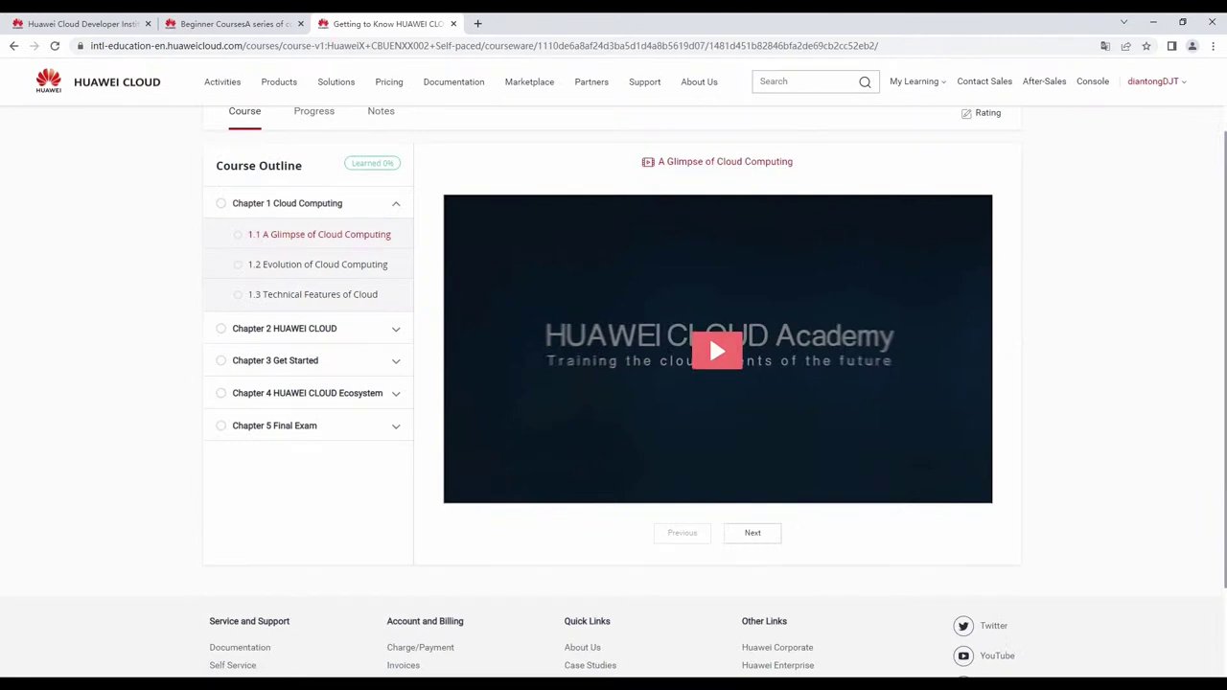
pyautogui.click(714, 347)
pyautogui.click(709, 334)
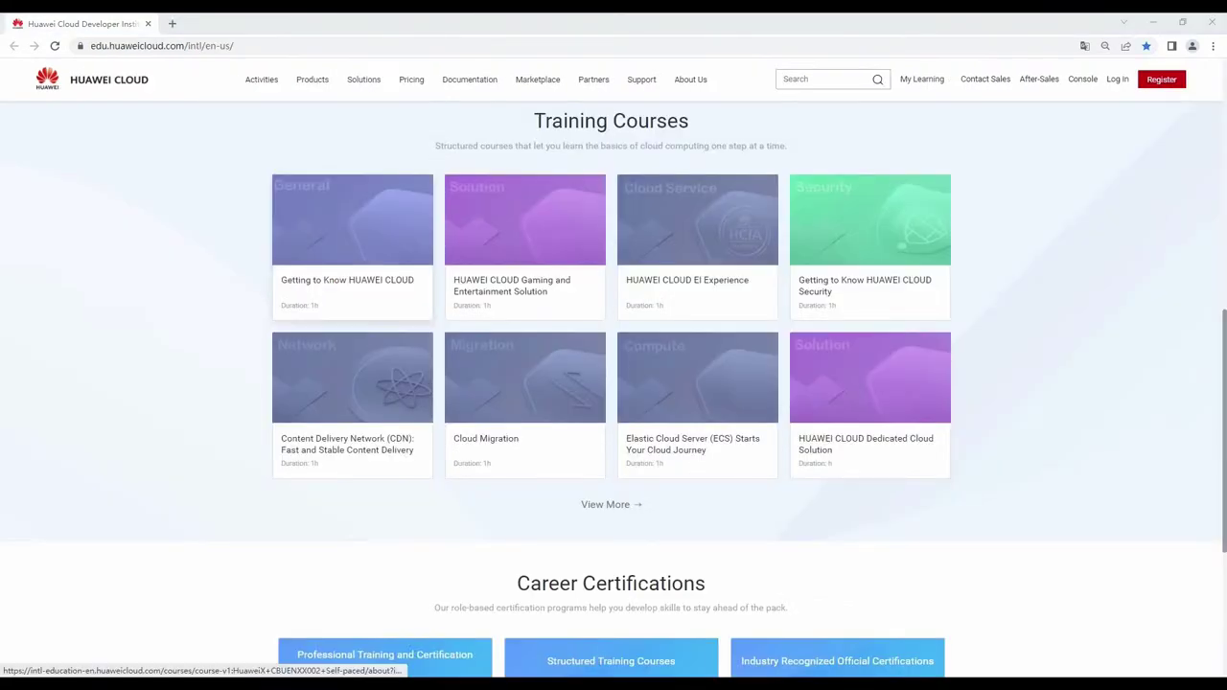
pyautogui.click(352, 244)
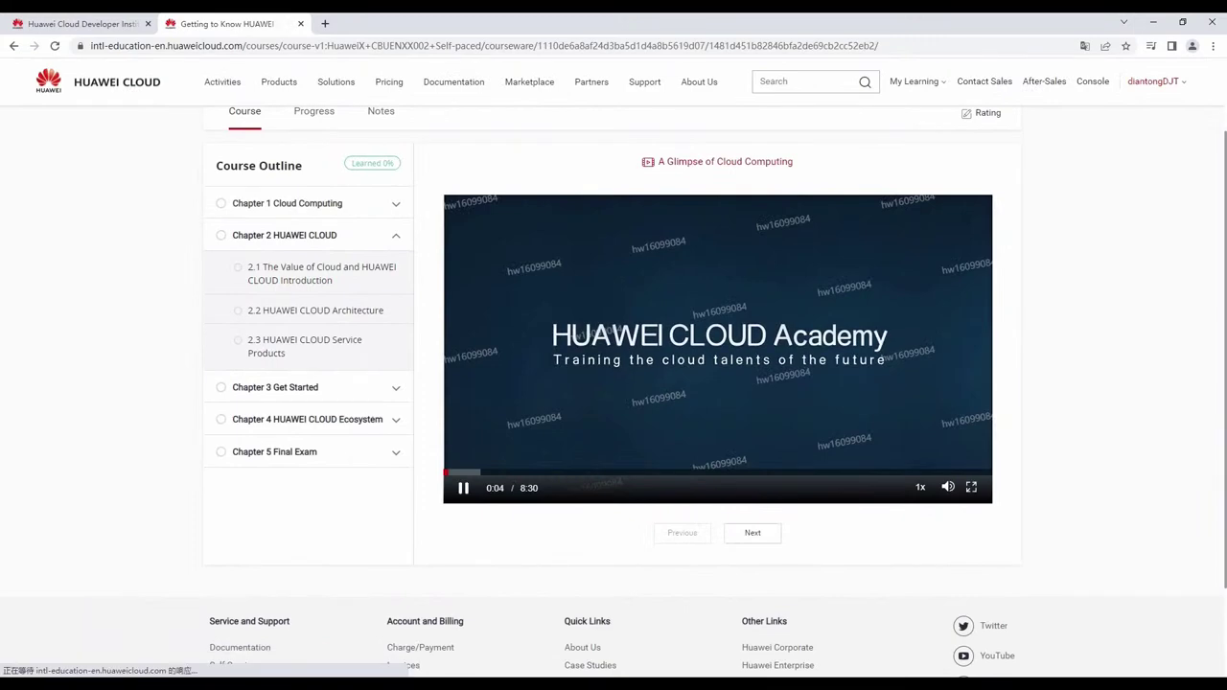
pyautogui.click(708, 334)
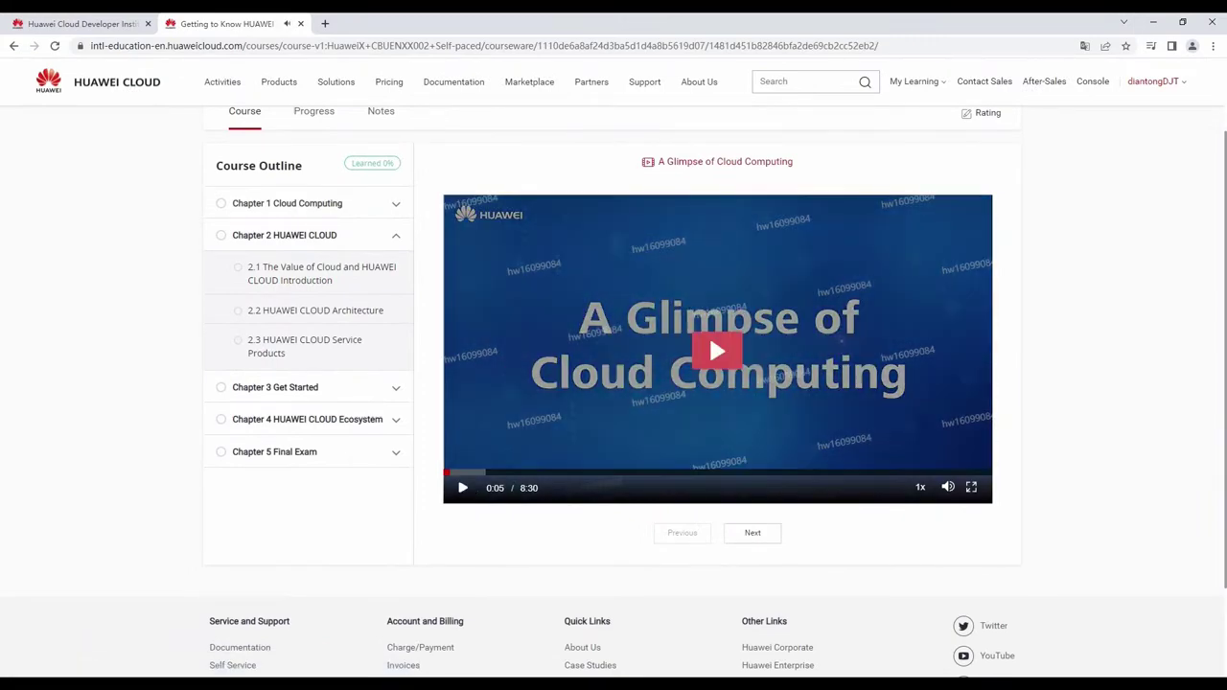
pyautogui.hotkey('ctrl', 'w')
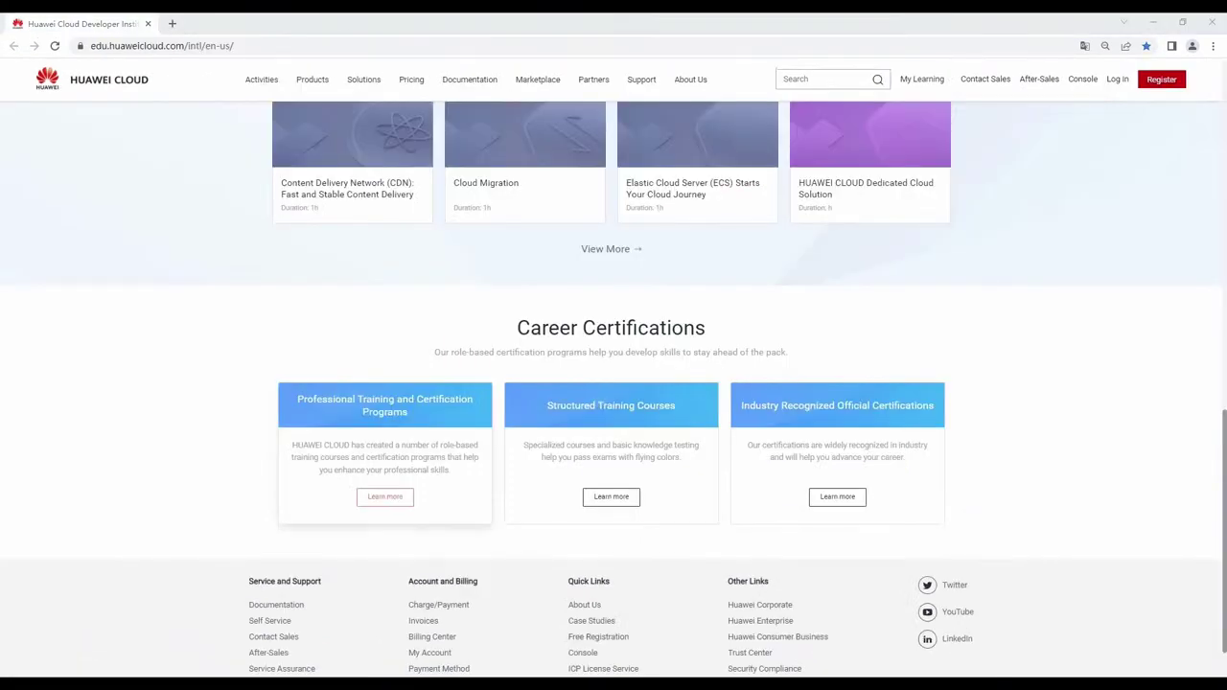
# Open the HCIA - Cloud Service certification details from the training and certification programs page.
pyautogui.click(384, 497)
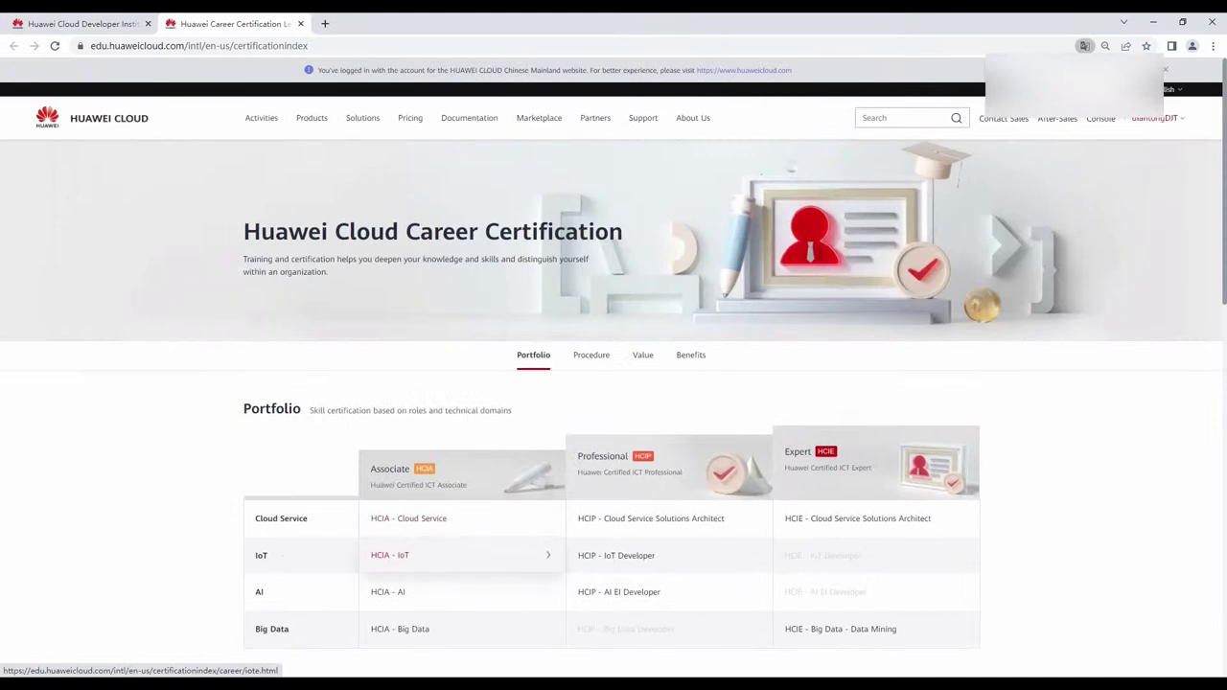
pyautogui.click(408, 518)
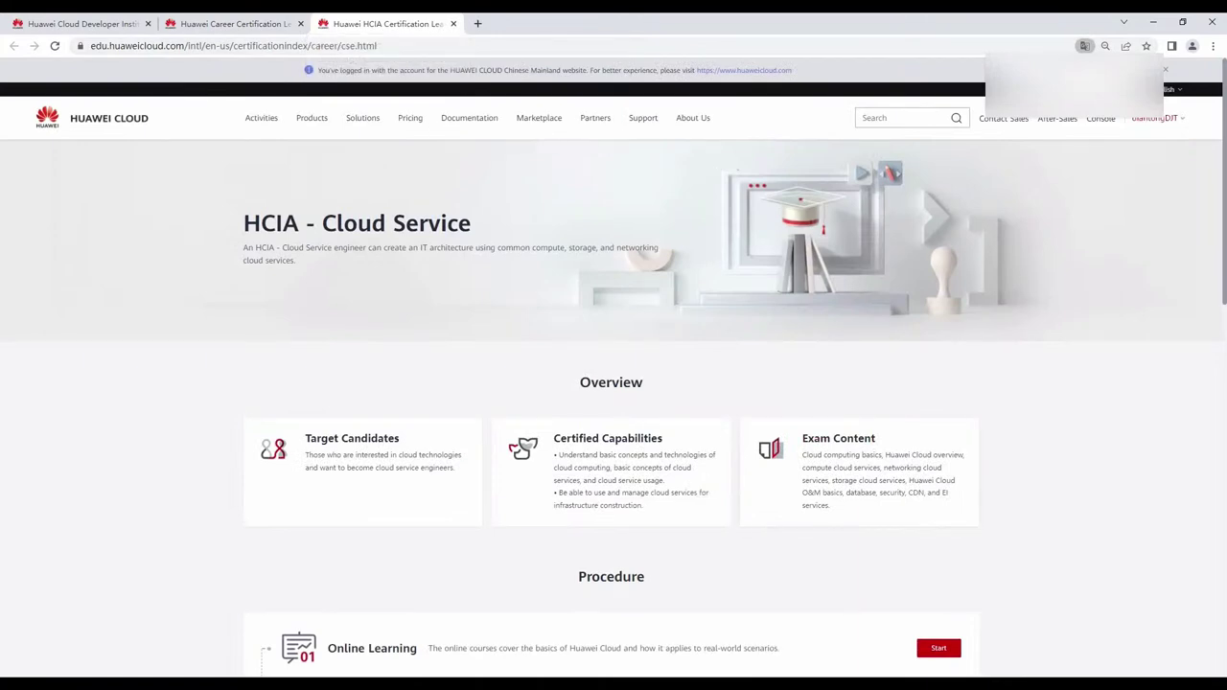
pyautogui.scroll(-2, 936, 518)
# Enrol in and preview the HUAWEI CLOUD Overview online course, then close its tab.
pyautogui.click(937, 519)
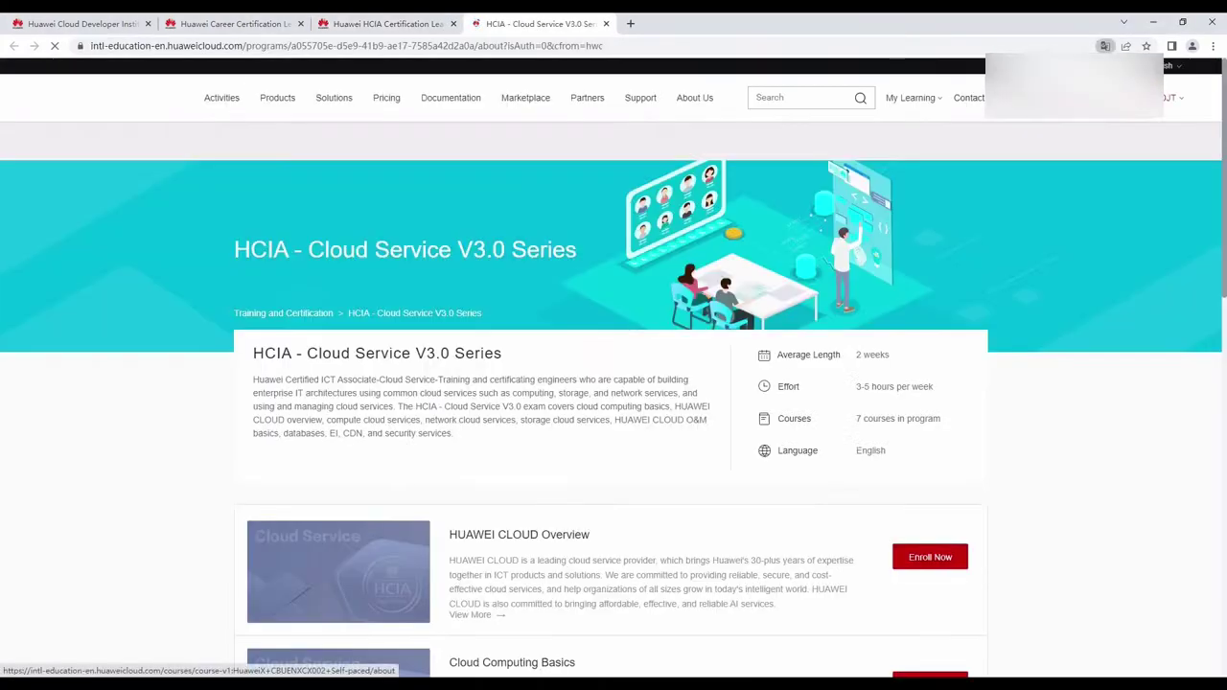
pyautogui.click(929, 557)
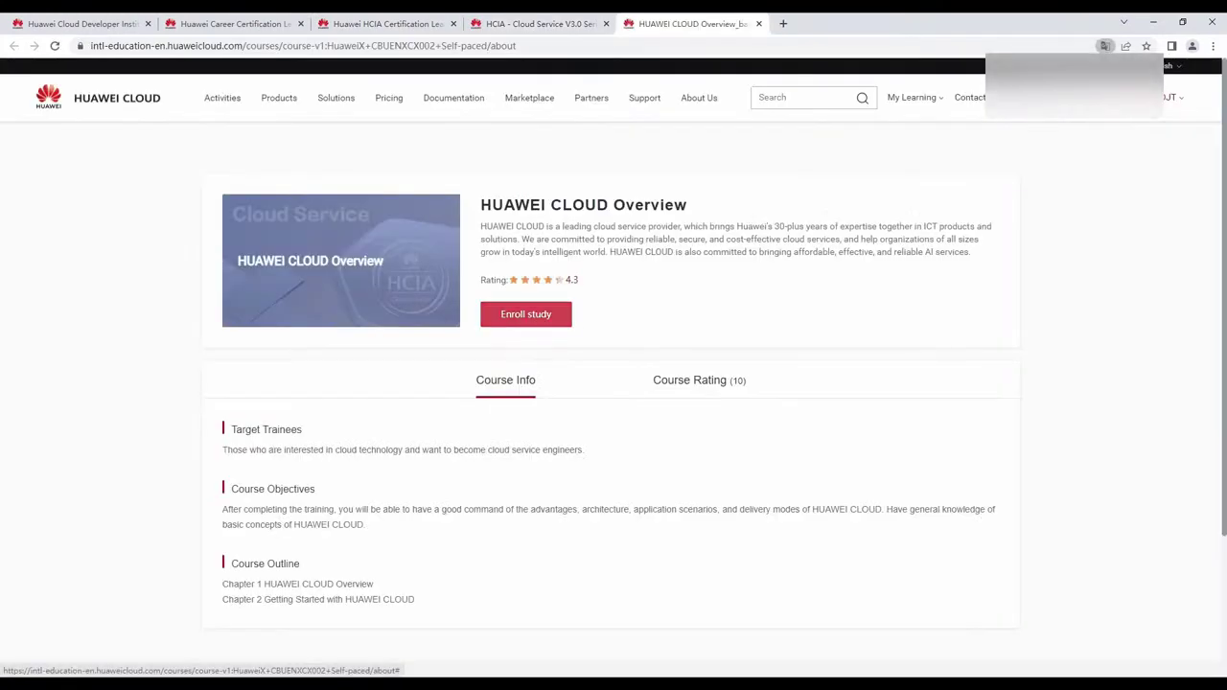
pyautogui.click(525, 314)
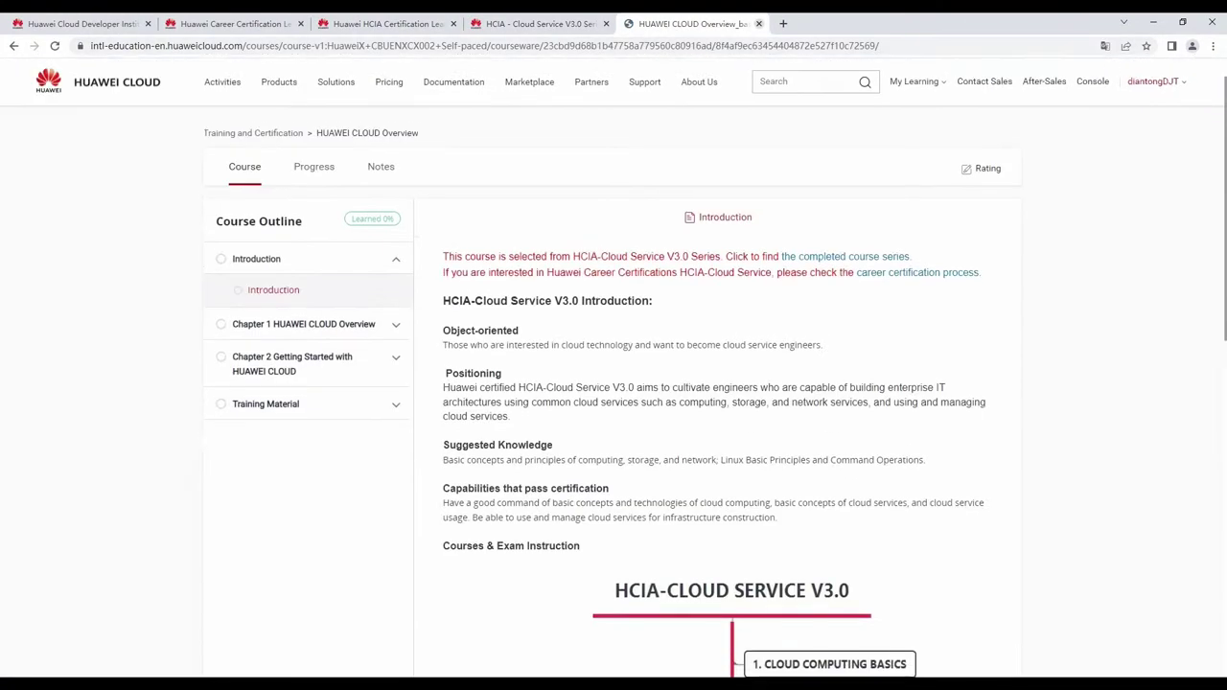
pyautogui.scroll(-1, 830, 674)
pyautogui.hotkey('ctrl', 'w')
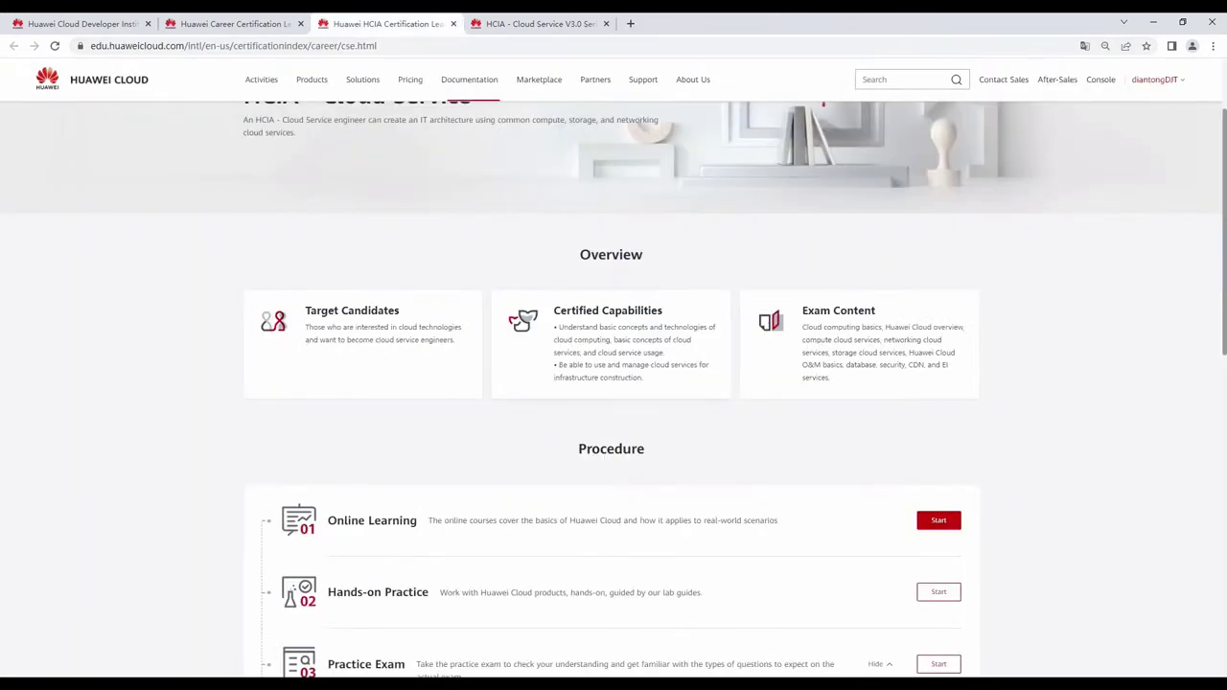
# View the hands-on lab guide PDF and the practice exam course page, closing each.
pyautogui.scroll(-3, 939, 337)
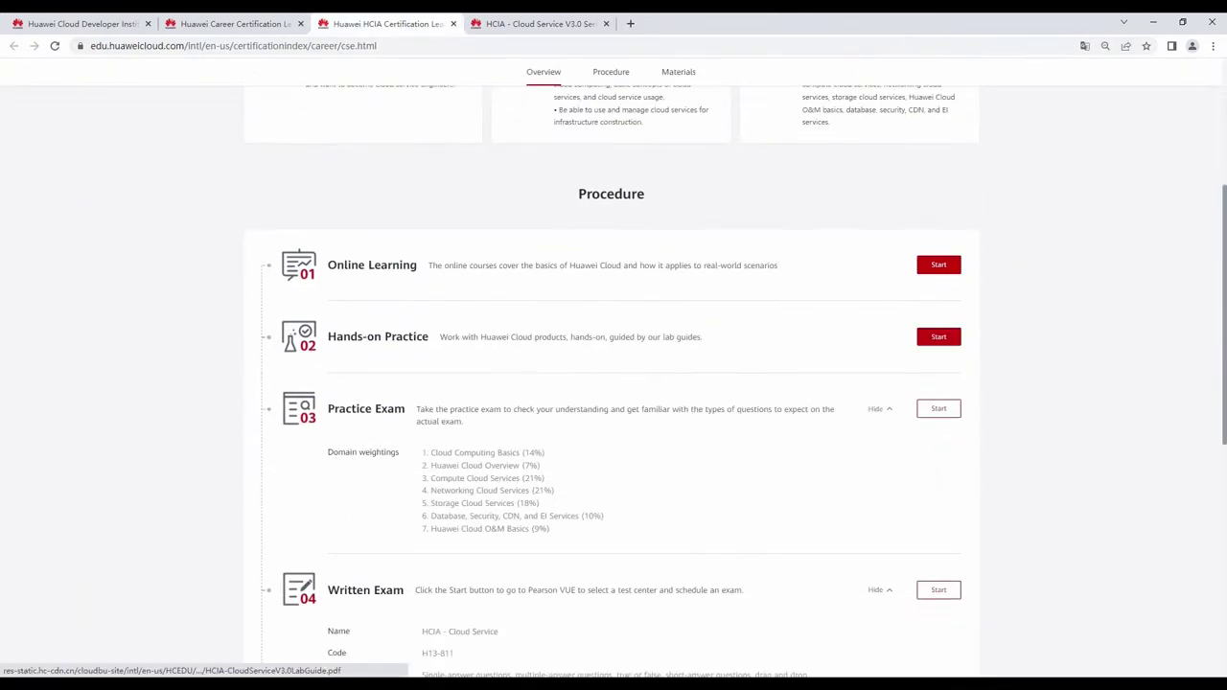
pyautogui.click(939, 337)
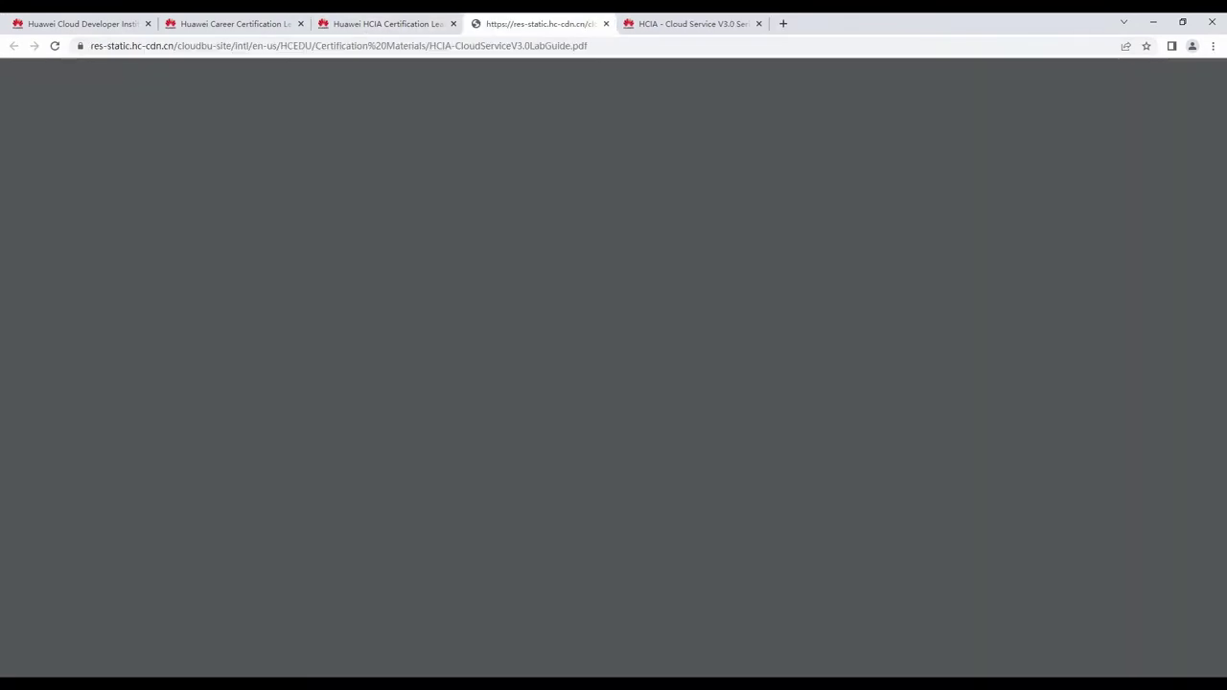
pyautogui.scroll(-10, 938, 340)
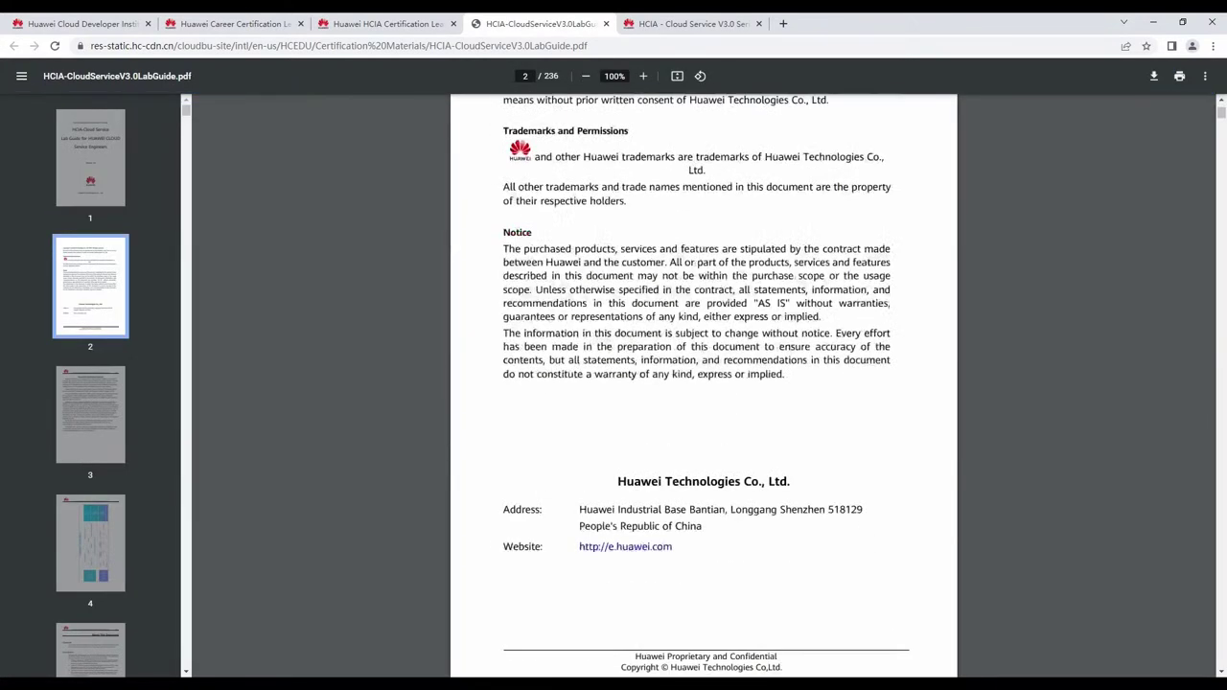
pyautogui.hotkey('ctrl', 'w')
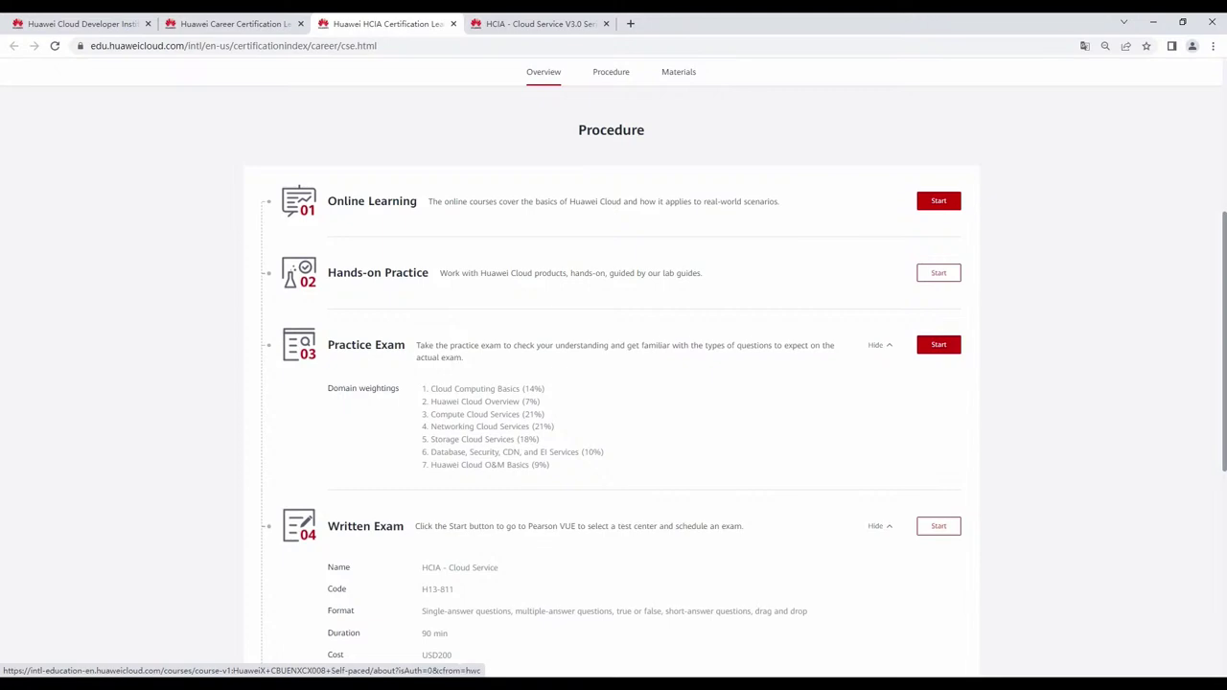
pyautogui.click(938, 344)
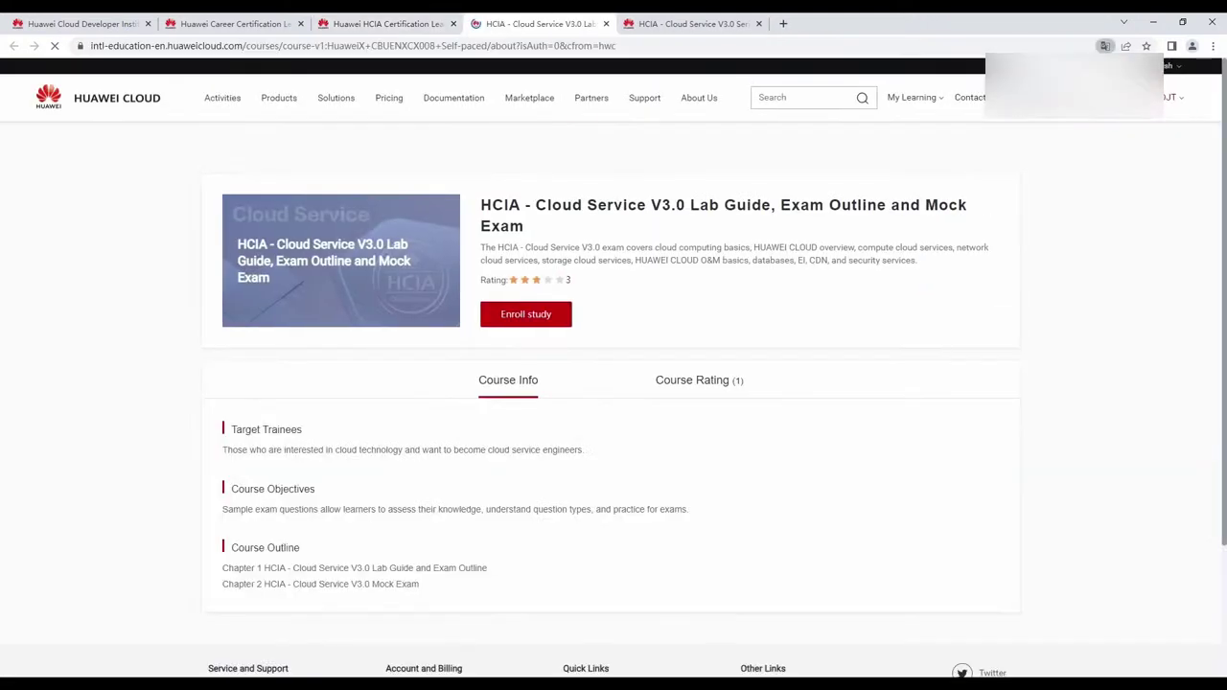
pyautogui.hotkey('ctrl', 'w')
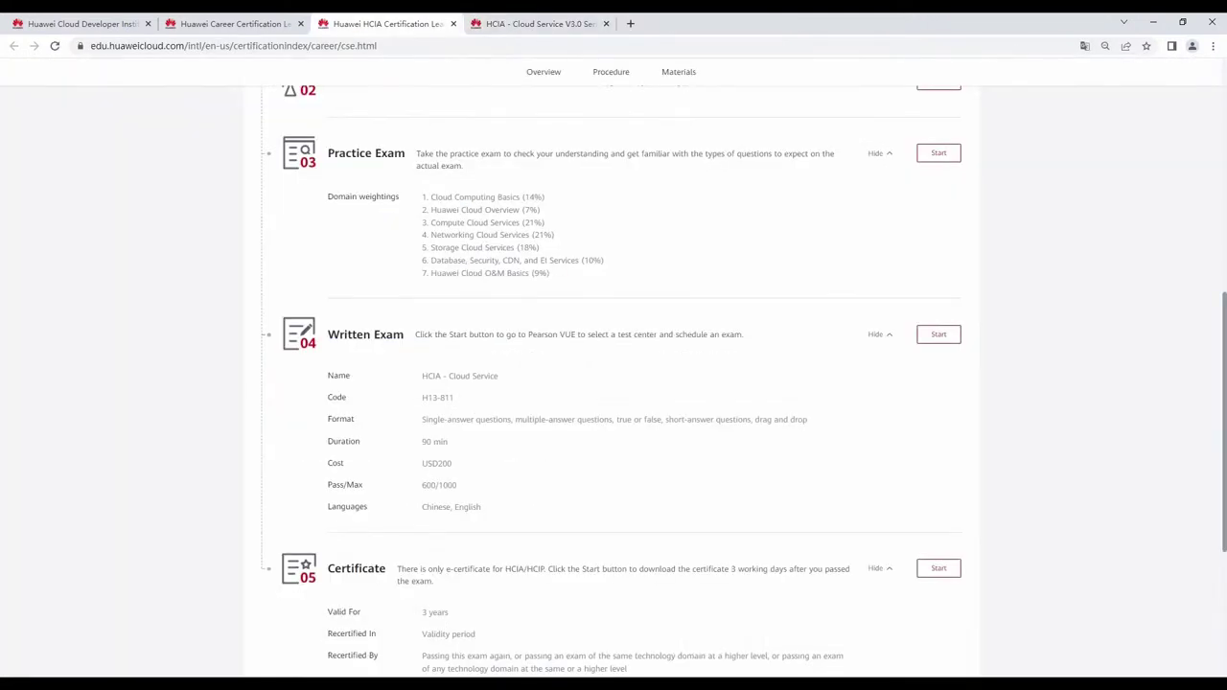
# Preview Pearson VUE's written exam page, then open My Certificate and dismiss its guide notice.
pyautogui.click(939, 333)
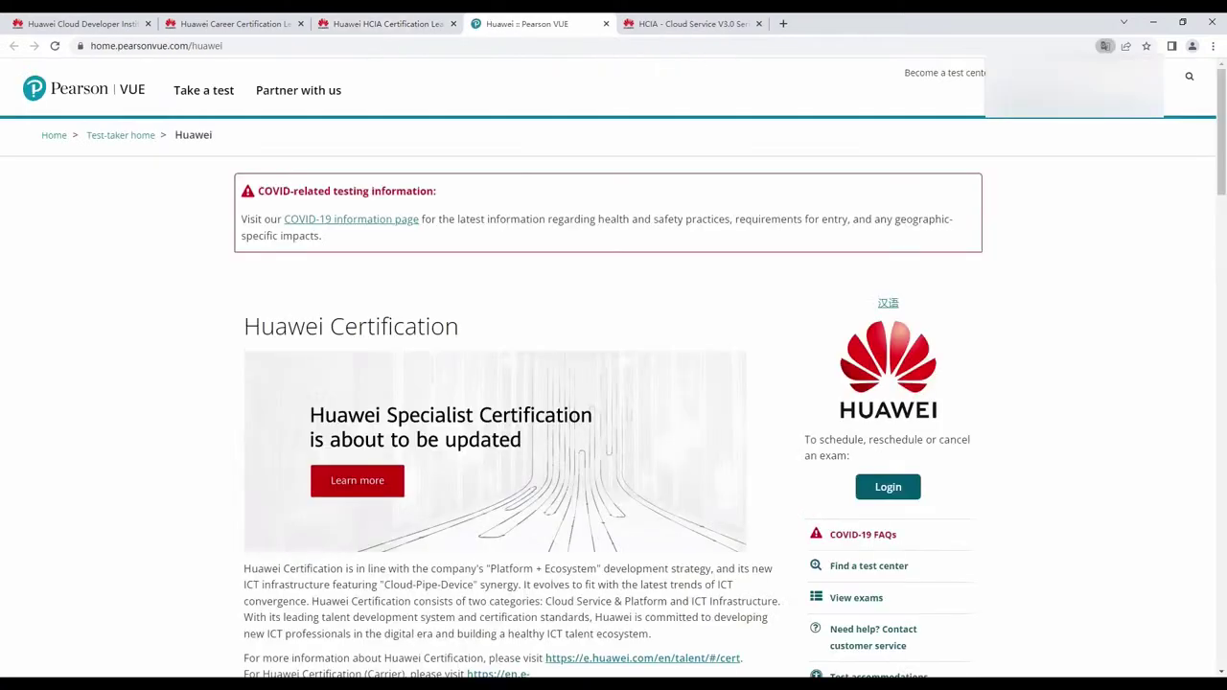
pyautogui.scroll(-3, 614, 383)
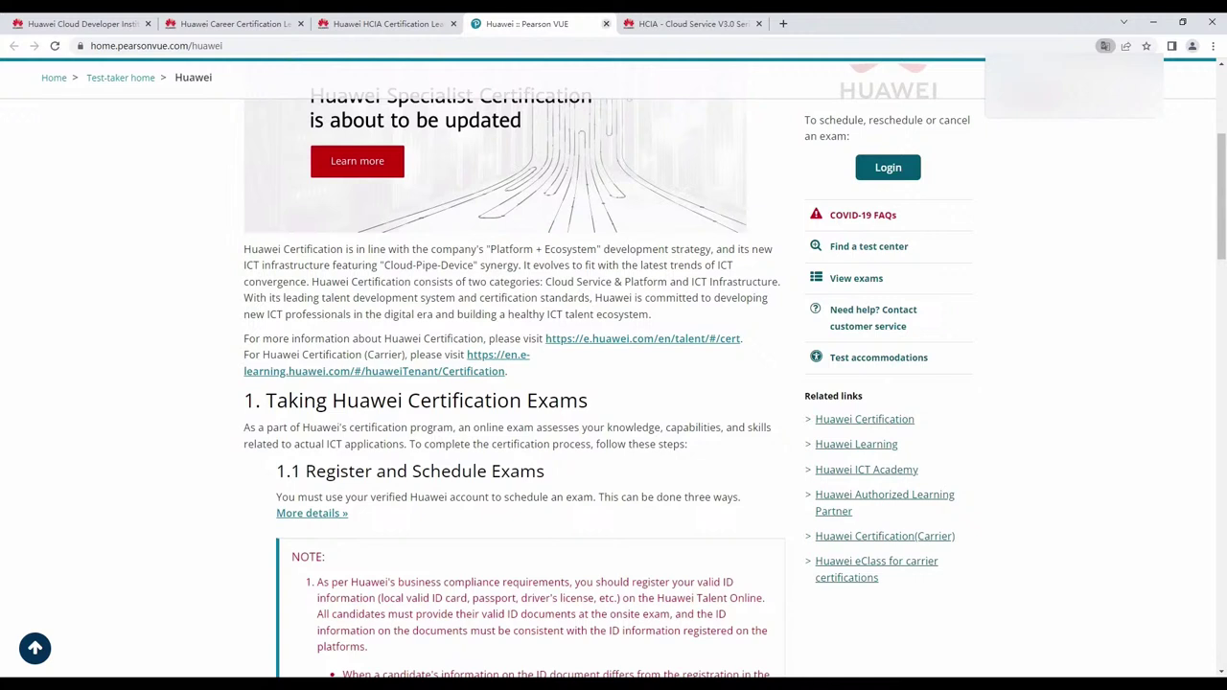
pyautogui.hotkey('ctrl', 'w')
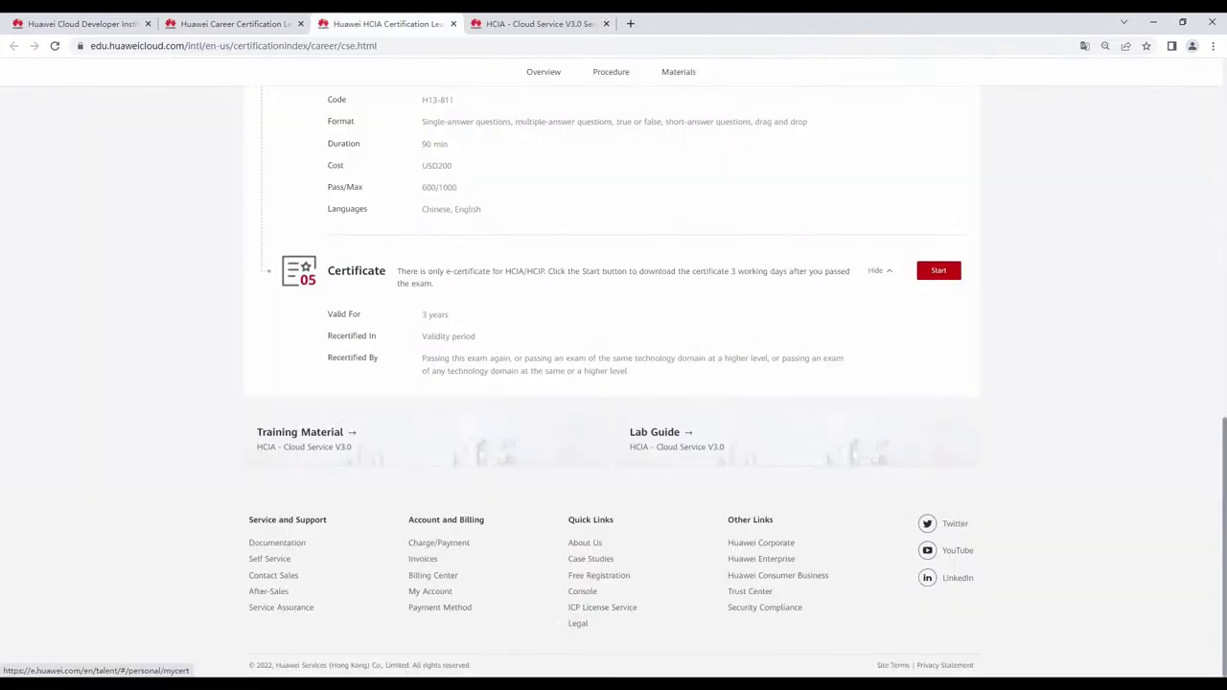
pyautogui.click(938, 270)
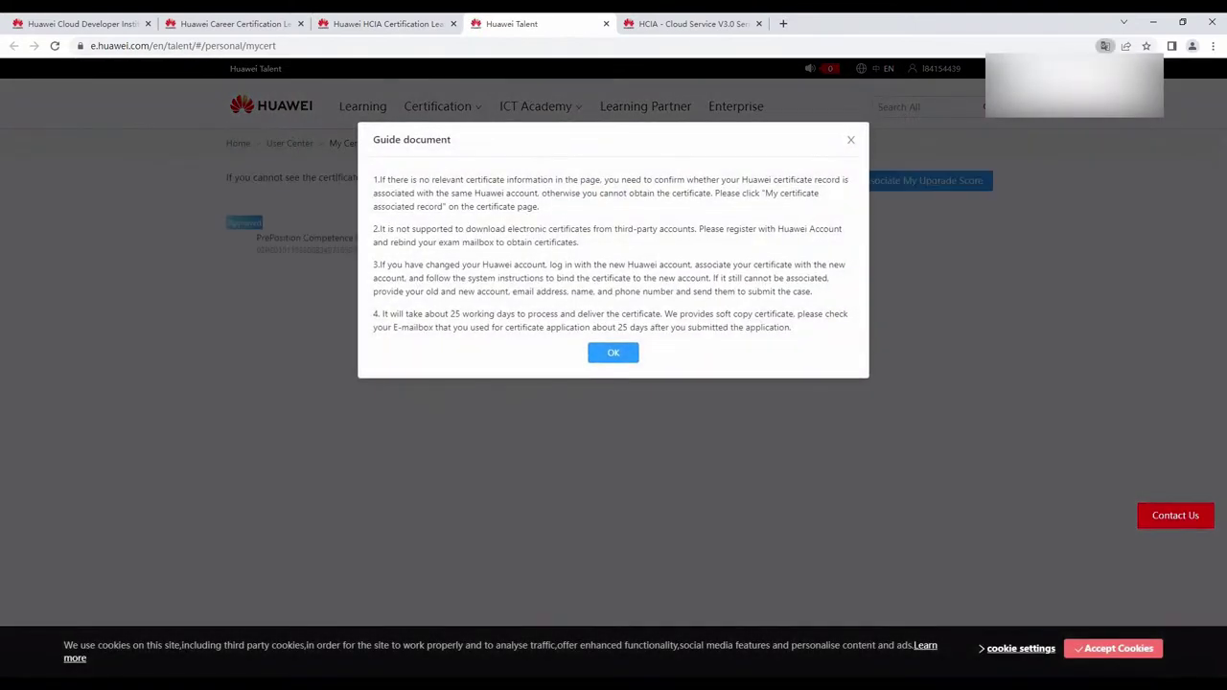
pyautogui.click(613, 353)
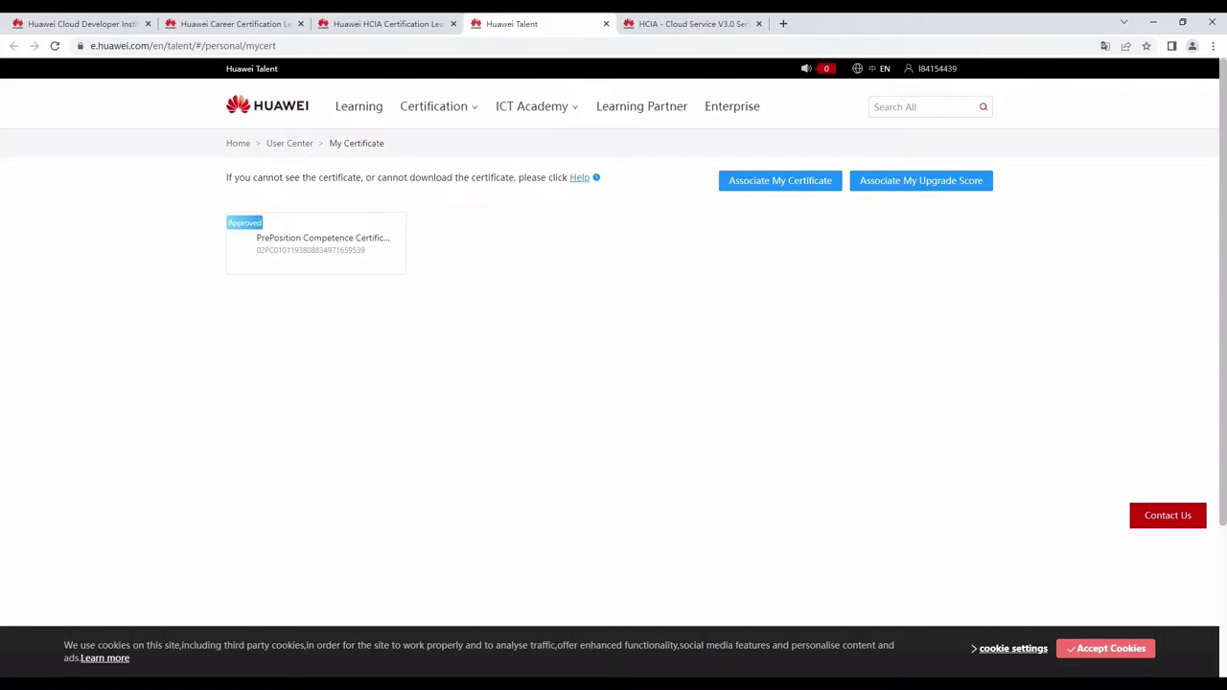